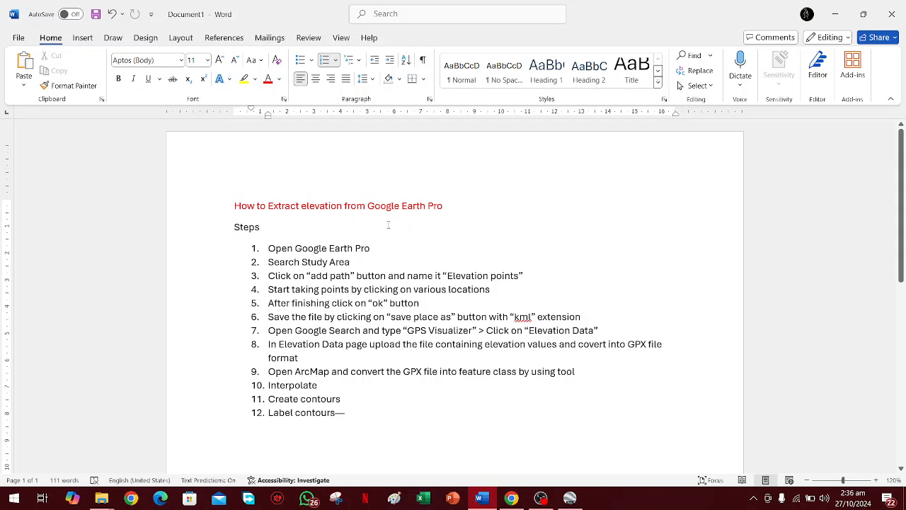
pyautogui.moveTo(391, 209); pyautogui.dragTo(451, 202)
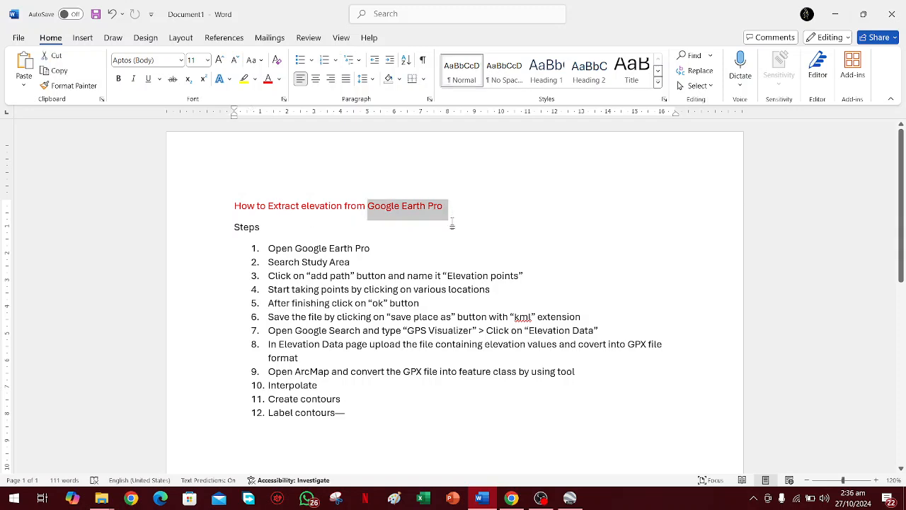
pyautogui.click(451, 227)
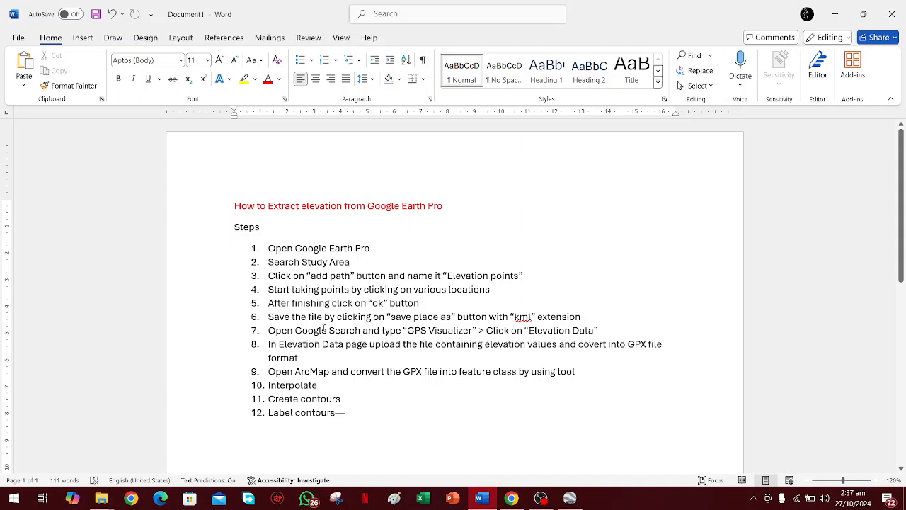
pyautogui.moveTo(279, 259); pyautogui.dragTo(366, 410)
# Set the Word document beside Google Earth Pro, dismiss the start-up tips and historical imagery notices, and widen the Google Earth window.
pyautogui.moveTo(627, 5); pyautogui.dragTo(904, 177)
pyautogui.click(177, 283)
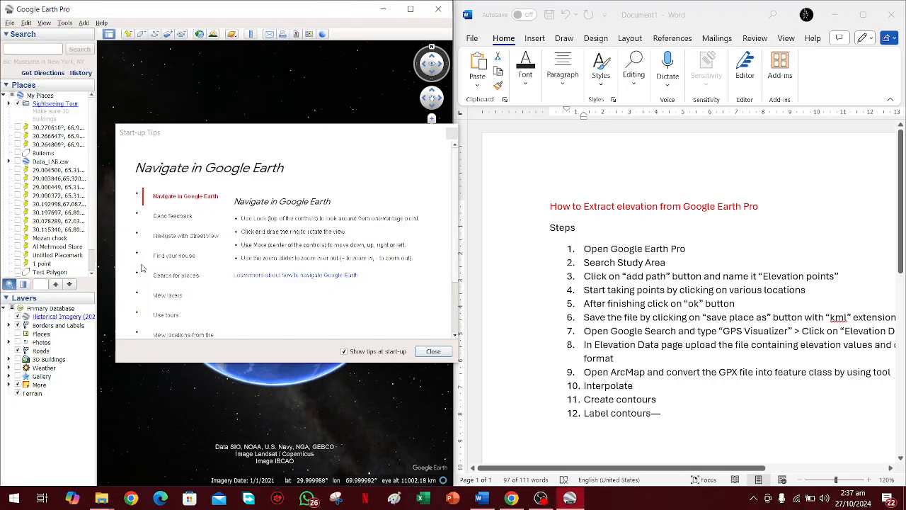
pyautogui.click(452, 133)
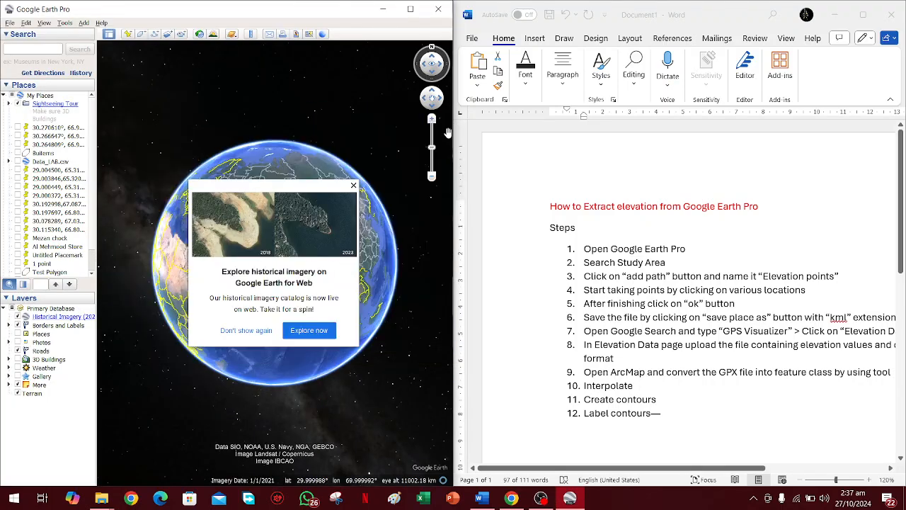
pyautogui.moveTo(453, 138); pyautogui.dragTo(606, 135)
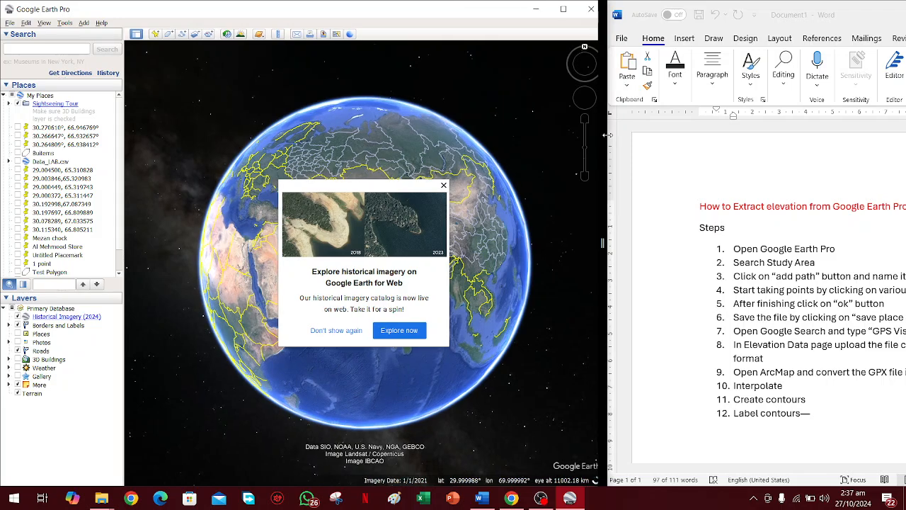
pyautogui.click(444, 186)
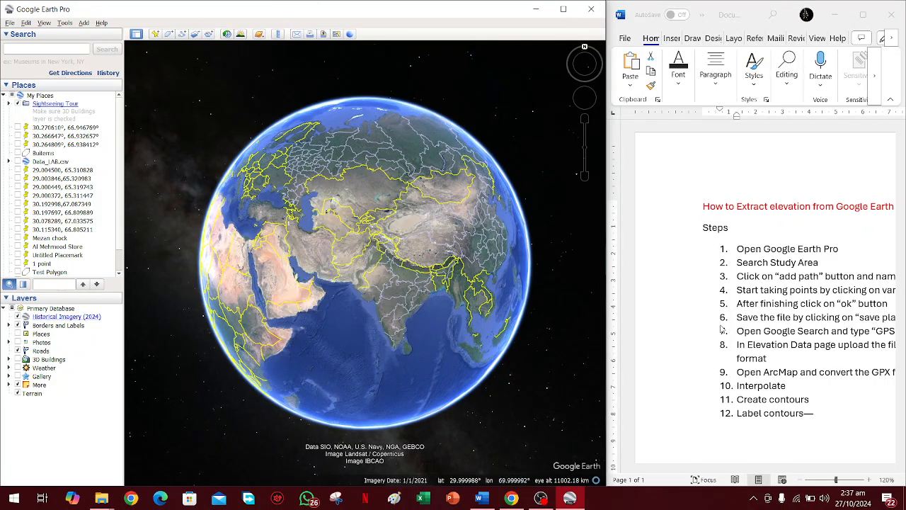
# Bring the instruction list into view in the Word document and read the "Search Study Area" step.
pyautogui.click(674, 462)
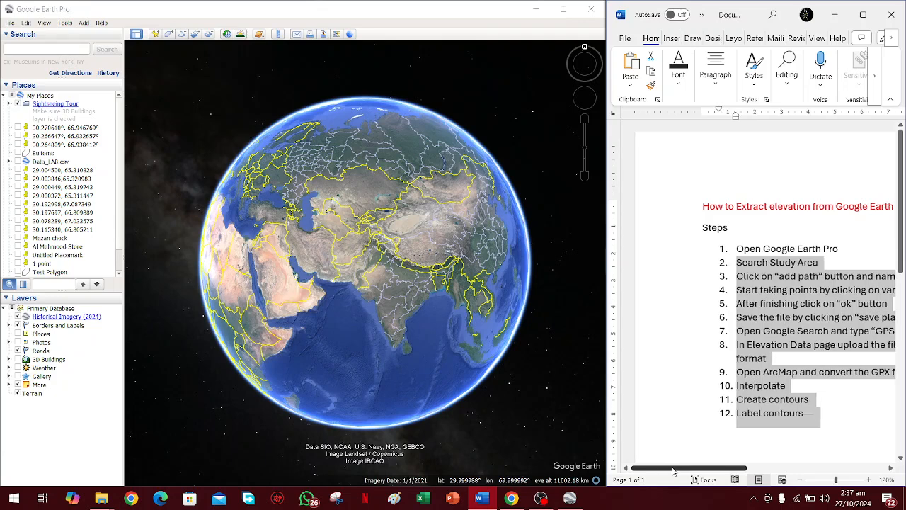
pyautogui.moveTo(673, 469); pyautogui.dragTo(702, 470)
pyautogui.click(663, 413)
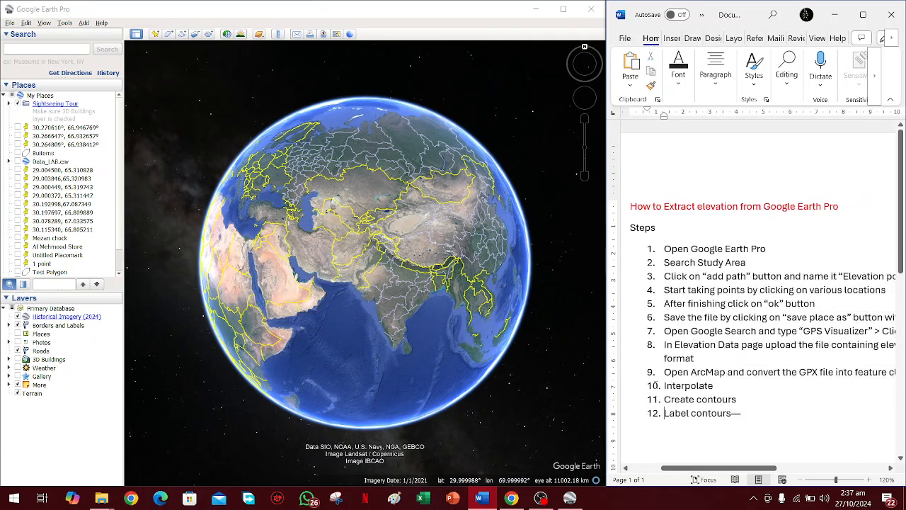
pyautogui.moveTo(684, 258); pyautogui.dragTo(724, 262)
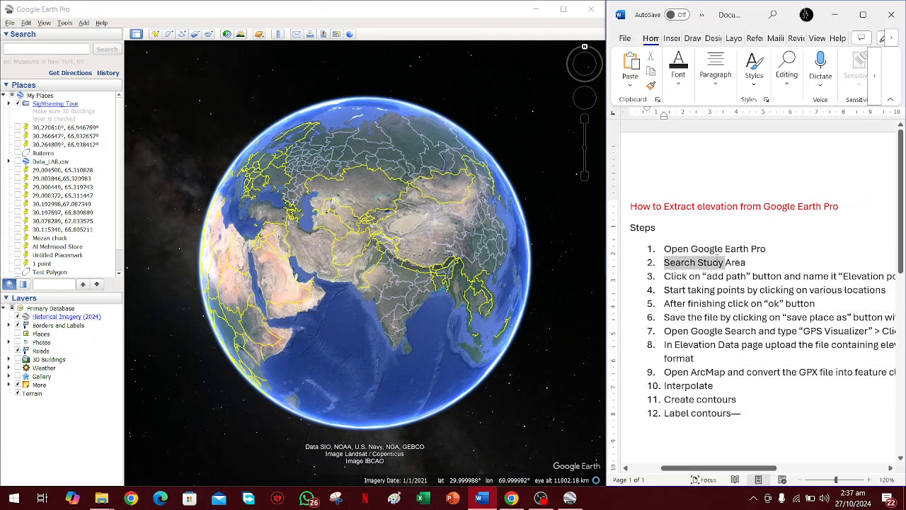
pyautogui.click(726, 250)
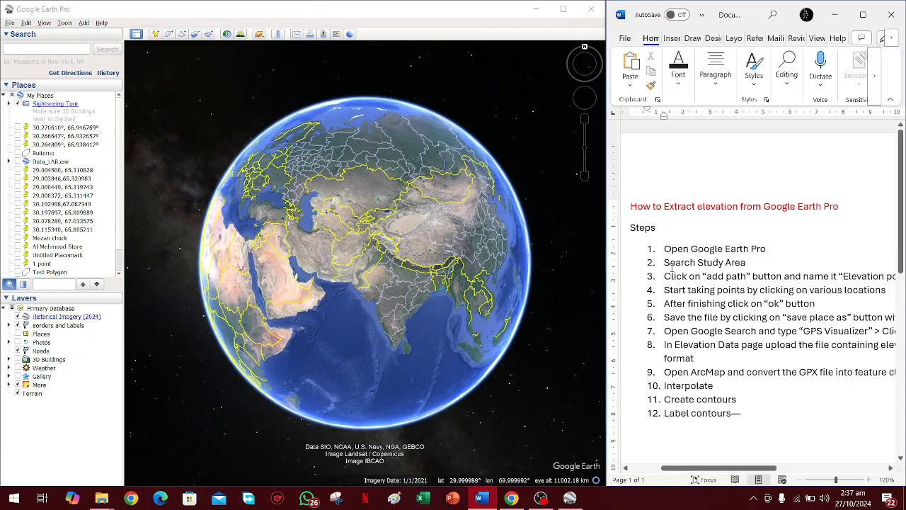
# Search Google Earth for the study area "District sibi".
pyautogui.click(50, 46)
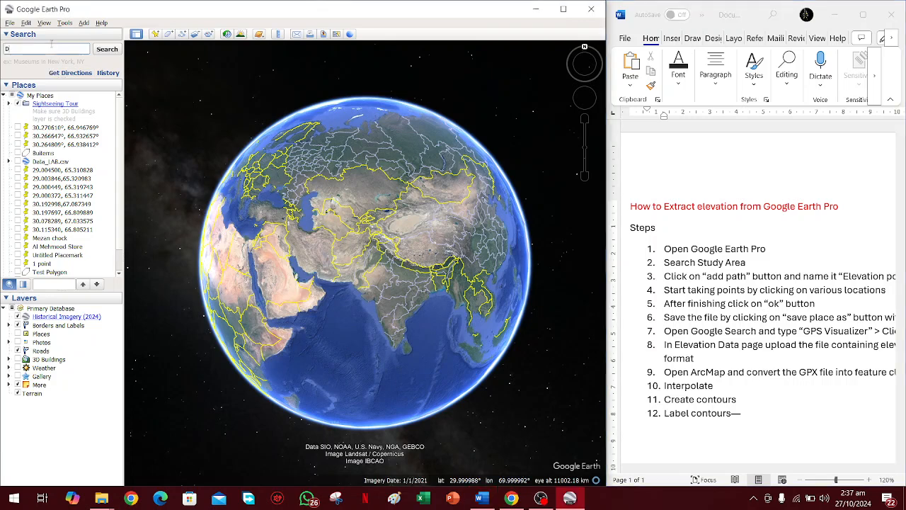
pyautogui.write('Distric')
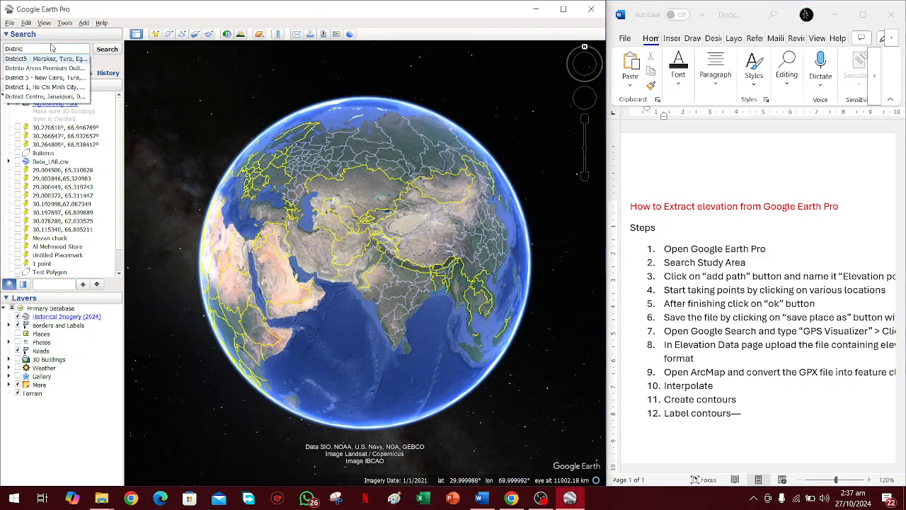
pyautogui.write('t ')
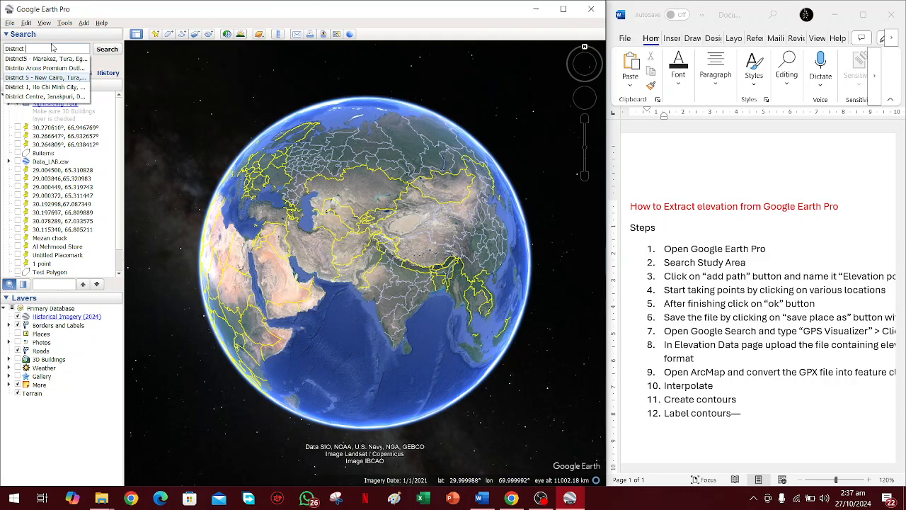
pyautogui.write('sibi')
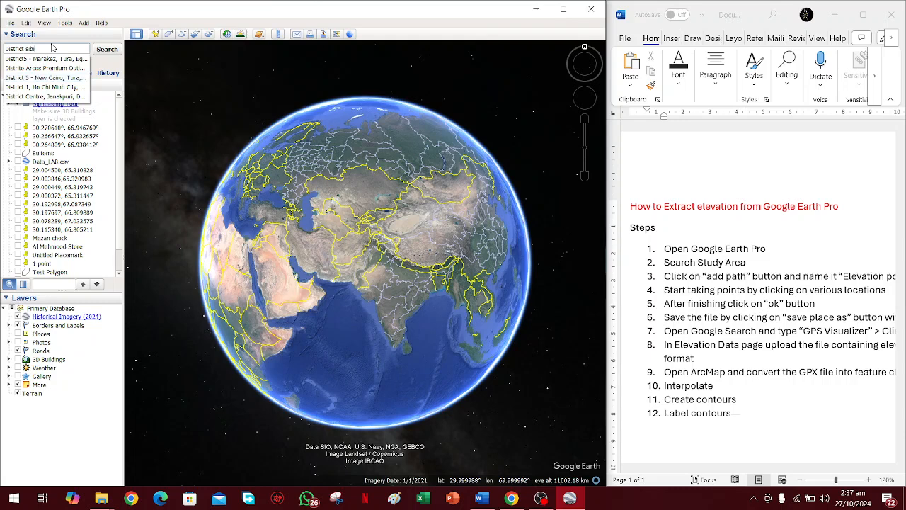
pyautogui.click(98, 54)
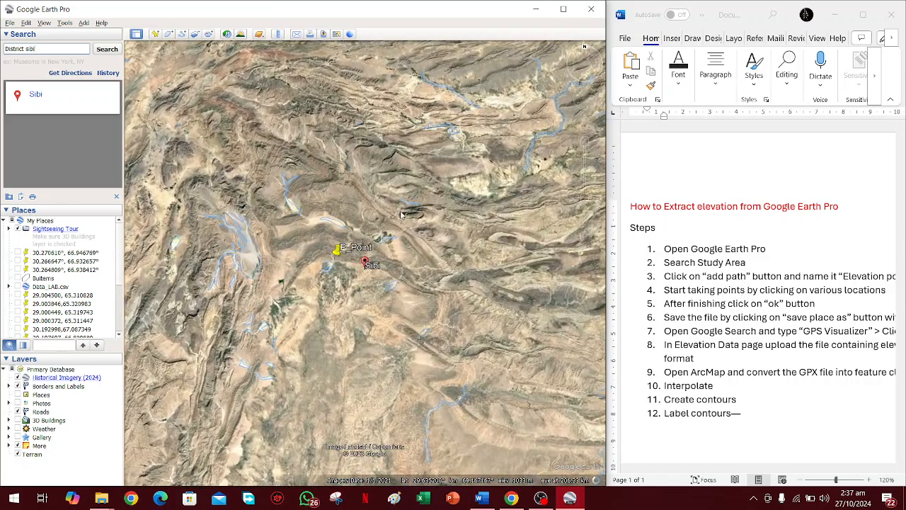
# Start a new path in the Sibi area near P_Point, name it for the elevation points, and move its dialog clear of the map.
pyautogui.scroll(3, 318, 255)
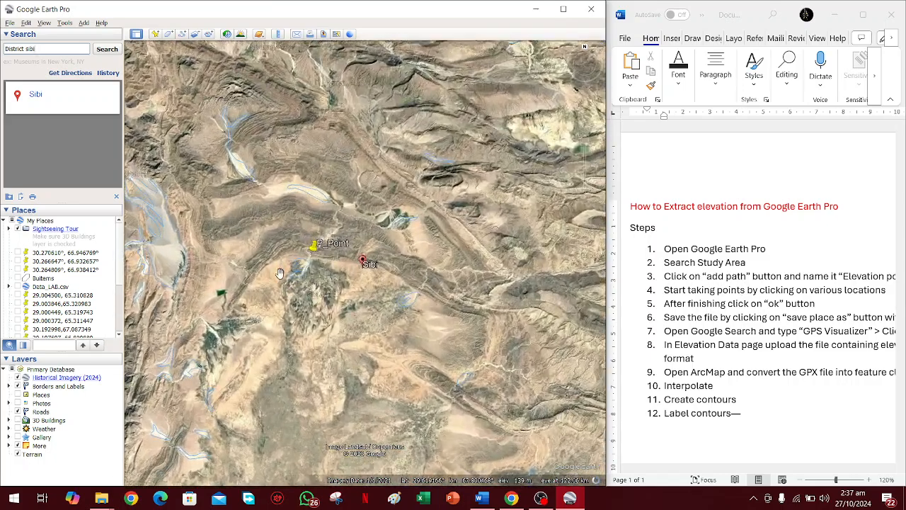
pyautogui.scroll(5, 280, 274)
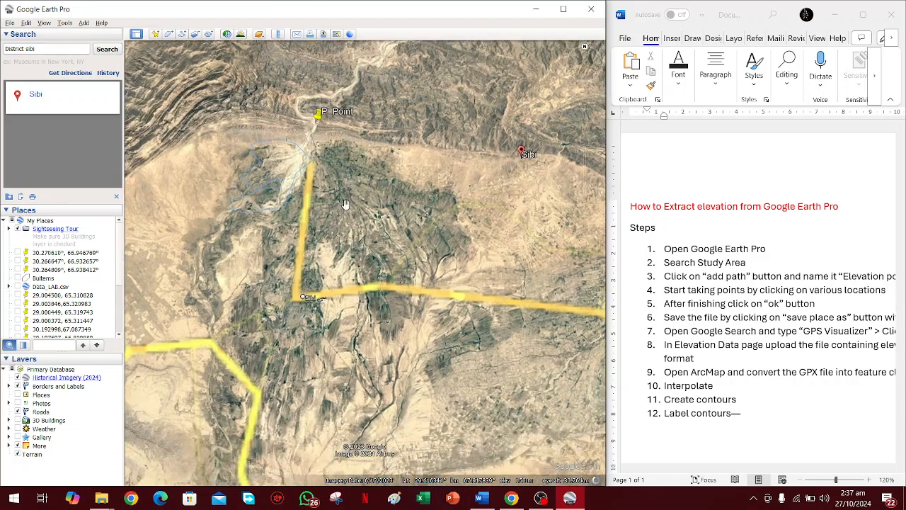
pyautogui.scroll(3, 344, 205)
pyautogui.scroll(2, 361, 202)
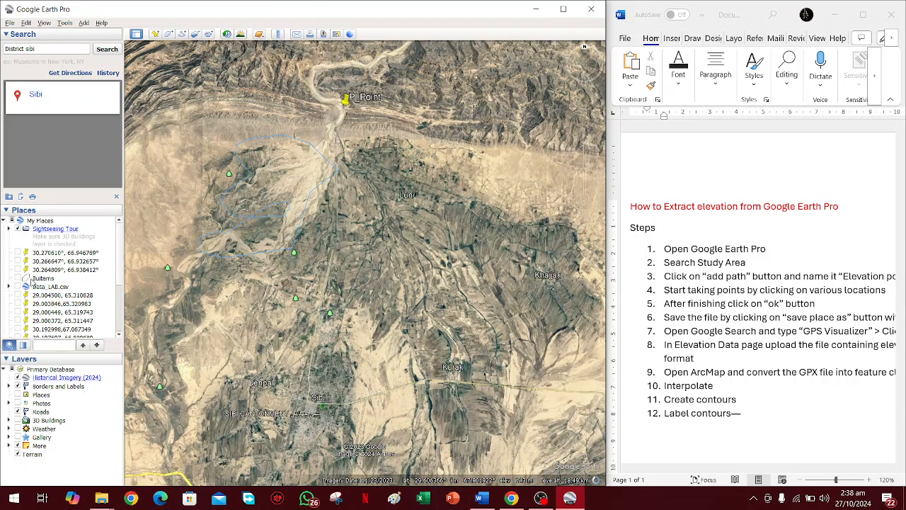
pyautogui.click(181, 35)
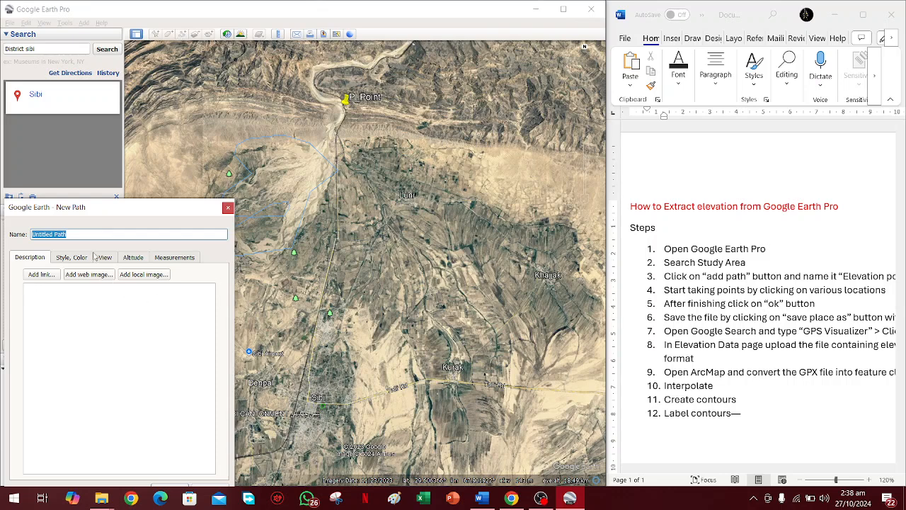
pyautogui.write('Elevation_Values')
pyautogui.moveTo(116, 217); pyautogui.dragTo(2, 137)
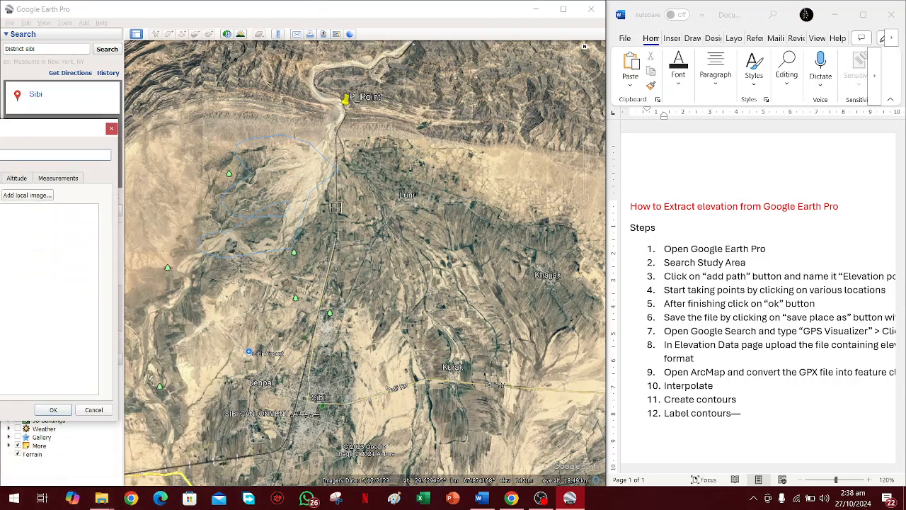
# Place the first west-to-east row of path points along the hills, passing by P_Point.
pyautogui.click(212, 82)
pyautogui.click(227, 86)
pyautogui.click(251, 87)
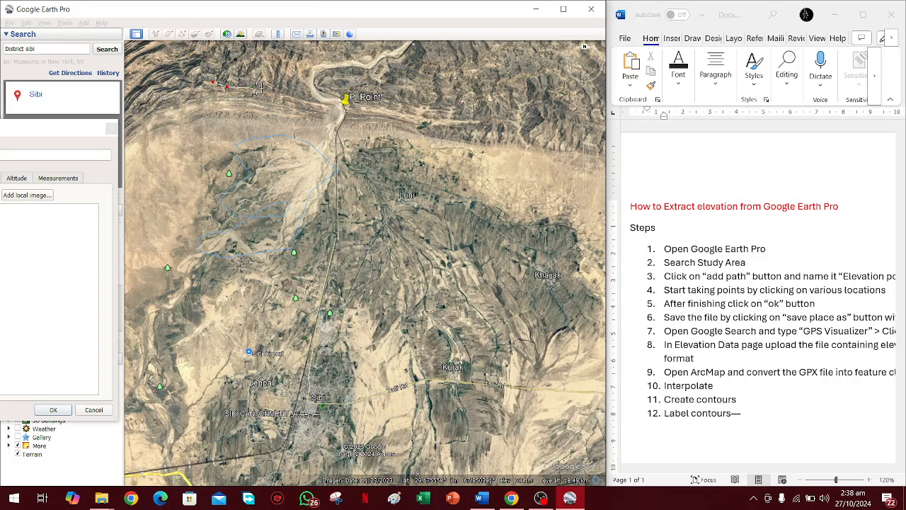
pyautogui.click(269, 92)
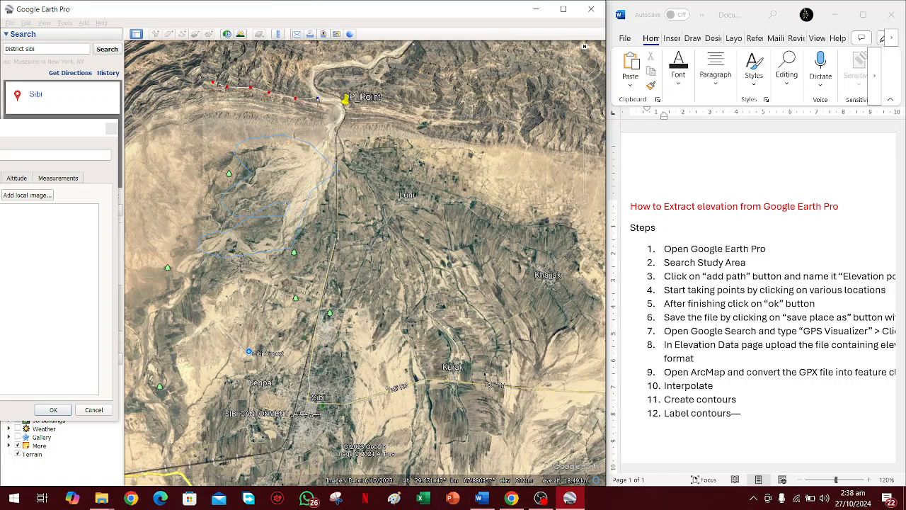
pyautogui.click(366, 112)
pyautogui.click(385, 114)
pyautogui.click(410, 119)
pyautogui.click(434, 123)
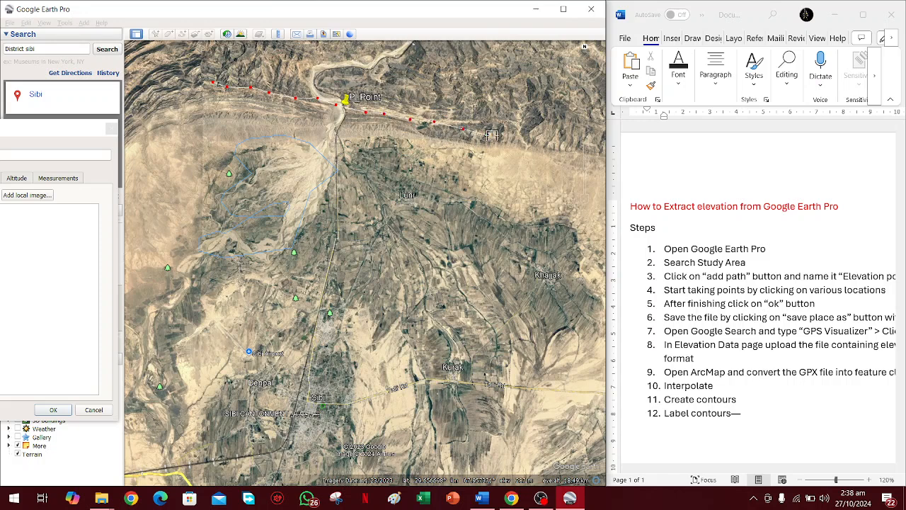
pyautogui.click(506, 139)
# Continue the path with an east-to-west row of points along the foot of the hills, south of P_Point.
pyautogui.click(498, 154)
pyautogui.click(474, 148)
pyautogui.click(433, 138)
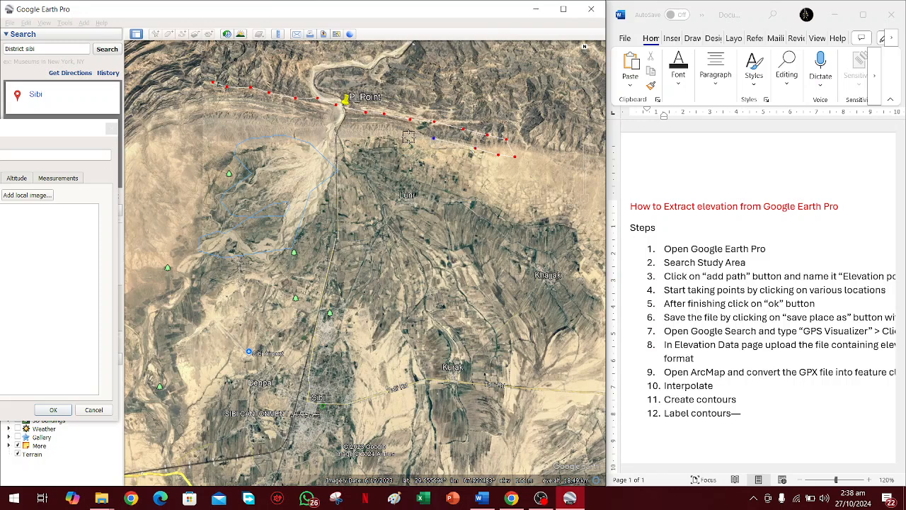
pyautogui.click(403, 134)
pyautogui.click(375, 132)
pyautogui.click(347, 126)
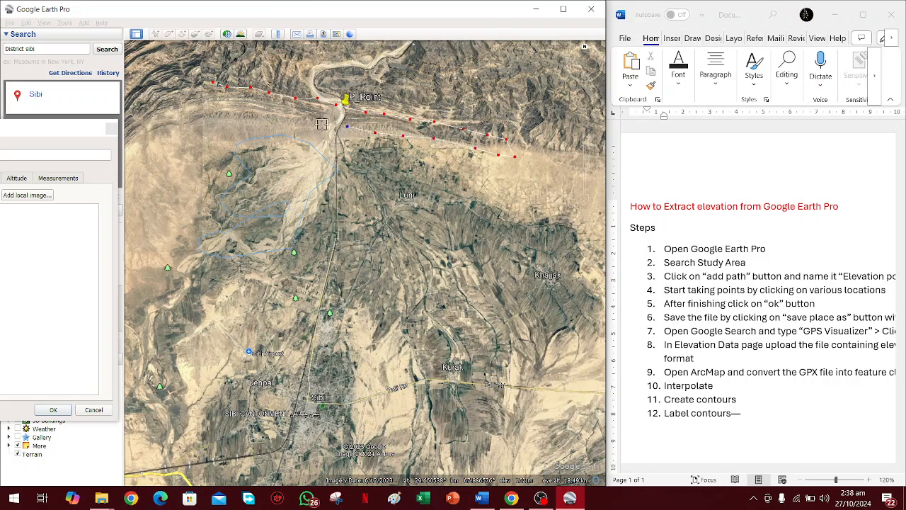
pyautogui.click(298, 120)
pyautogui.click(279, 115)
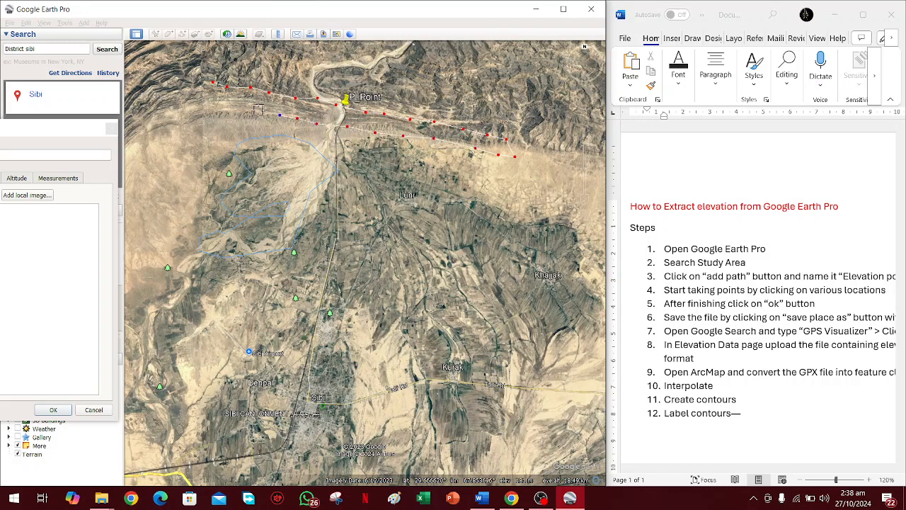
pyautogui.click(258, 110)
pyautogui.click(231, 105)
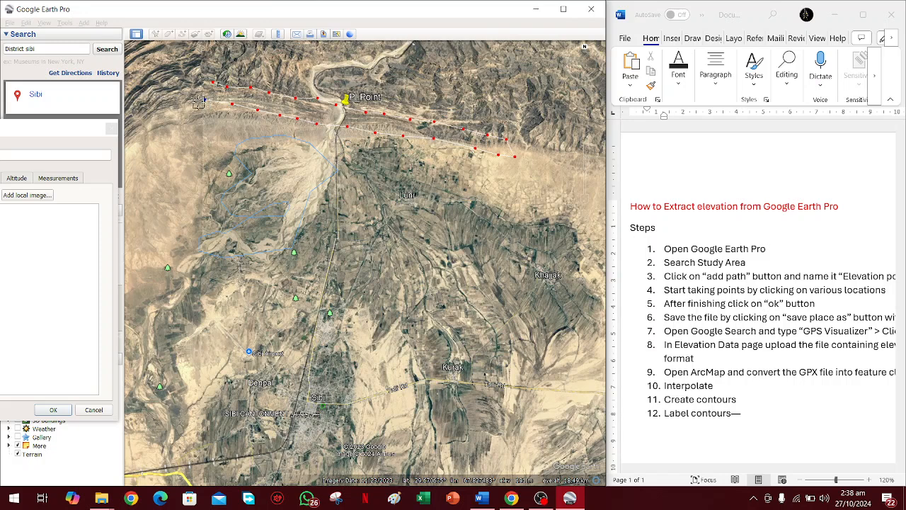
pyautogui.click(195, 104)
# Add a third row of path points running west to east across the river fan and well north of Luni.
pyautogui.click(199, 119)
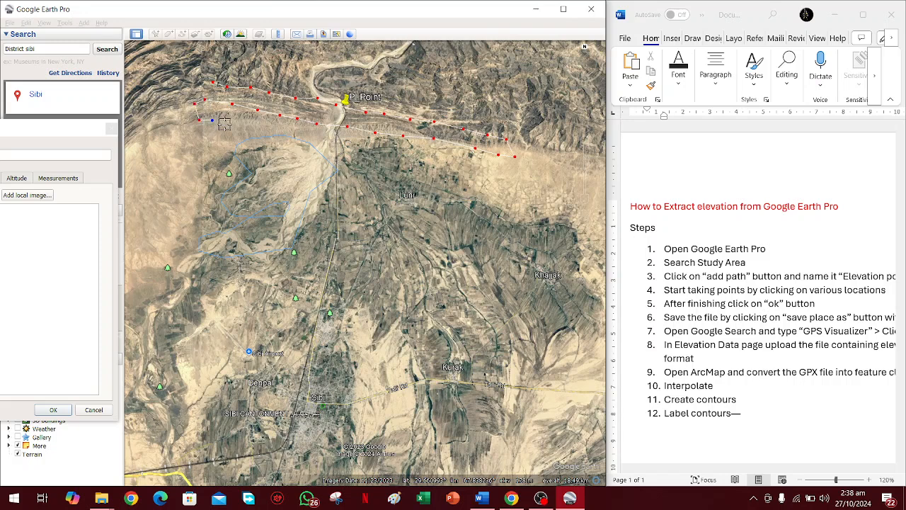
pyautogui.click(273, 135)
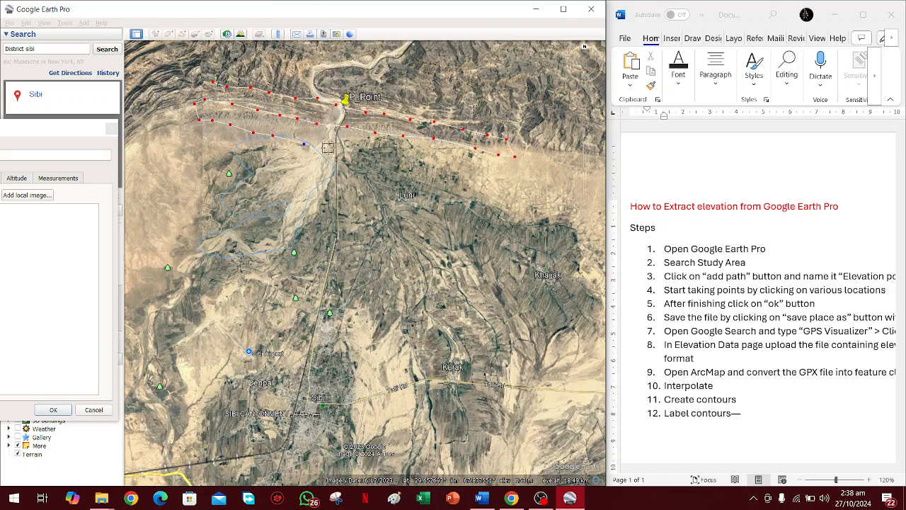
pyautogui.click(351, 151)
pyautogui.click(379, 156)
pyautogui.click(411, 161)
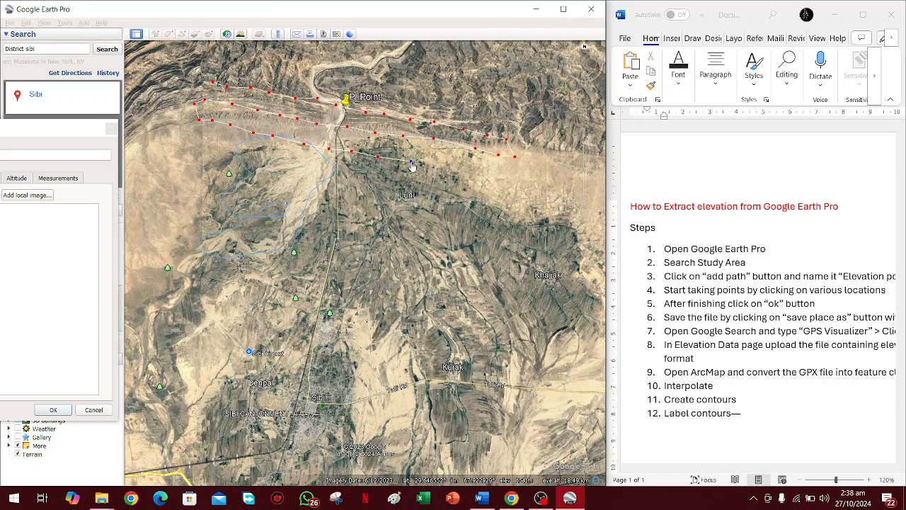
pyautogui.click(439, 167)
pyautogui.click(463, 177)
pyautogui.click(488, 179)
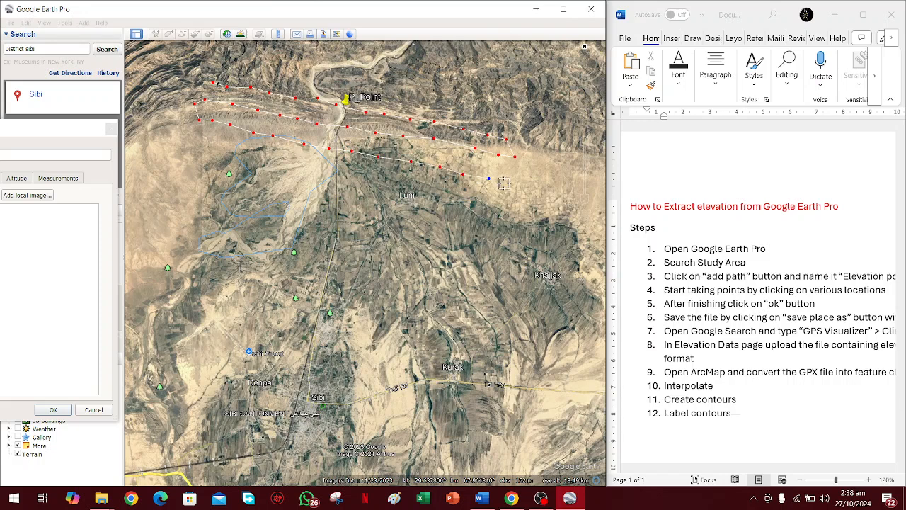
# Run a fourth row of path points back westward, passing just north of Luni and ending in the western desert.
pyautogui.click(515, 200)
pyautogui.click(499, 203)
pyautogui.click(480, 201)
pyautogui.click(437, 187)
pyautogui.click(410, 179)
pyautogui.click(370, 171)
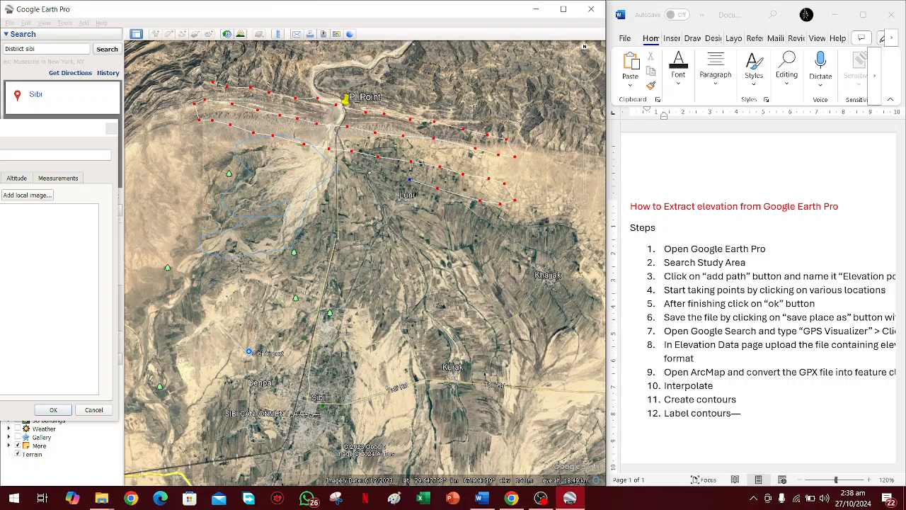
pyautogui.click(321, 165)
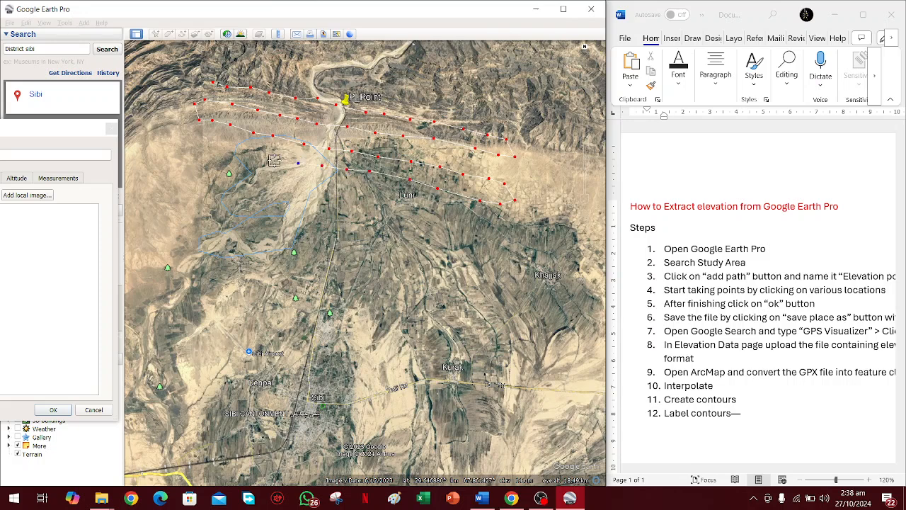
pyautogui.click(273, 160)
pyautogui.click(249, 159)
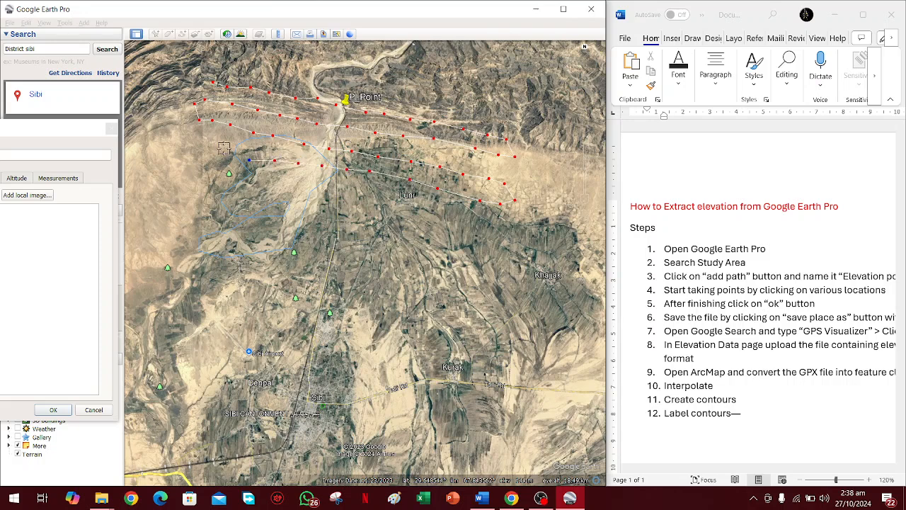
pyautogui.click(186, 148)
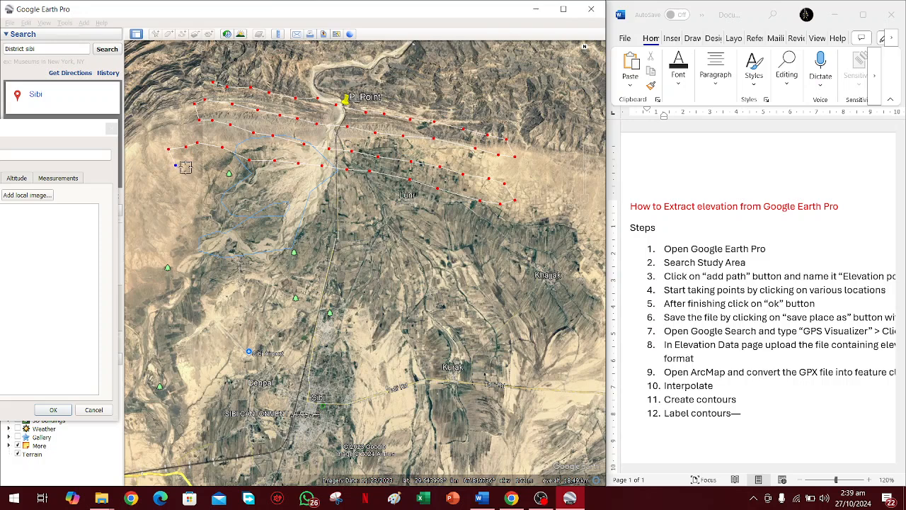
# Add a fifth row of path points eastward, crossing the river and passing south of Luni towards Khajjak.
pyautogui.click(209, 175)
pyautogui.click(238, 180)
pyautogui.click(263, 186)
pyautogui.click(290, 193)
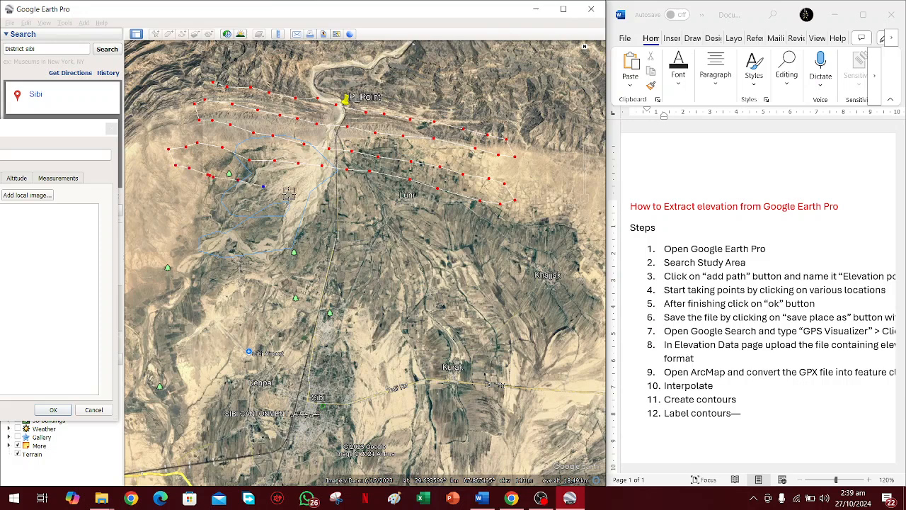
pyautogui.click(342, 203)
pyautogui.click(370, 209)
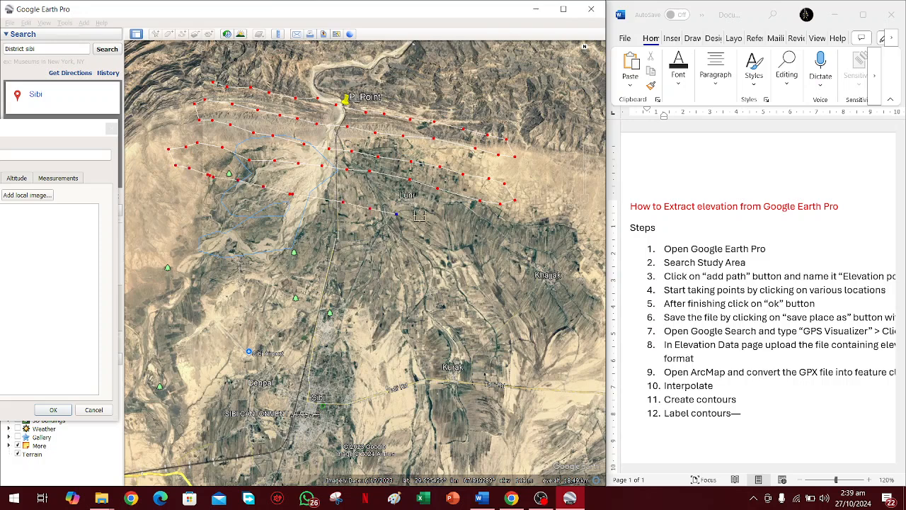
pyautogui.click(436, 215)
pyautogui.click(465, 230)
pyautogui.click(492, 240)
# Return the path westward with a sixth row of points from the fields northwest of Khajjak to the western desert.
pyautogui.click(495, 258)
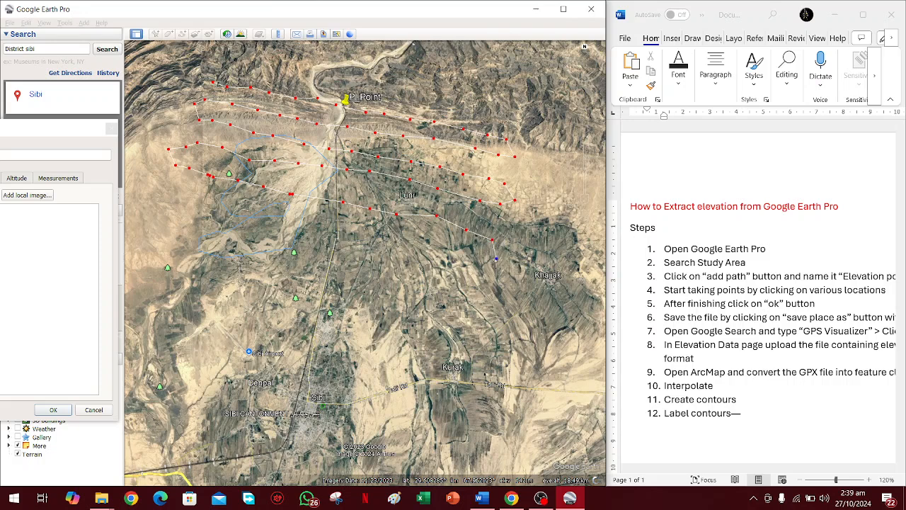
pyautogui.click(474, 263)
pyautogui.click(442, 256)
pyautogui.click(398, 239)
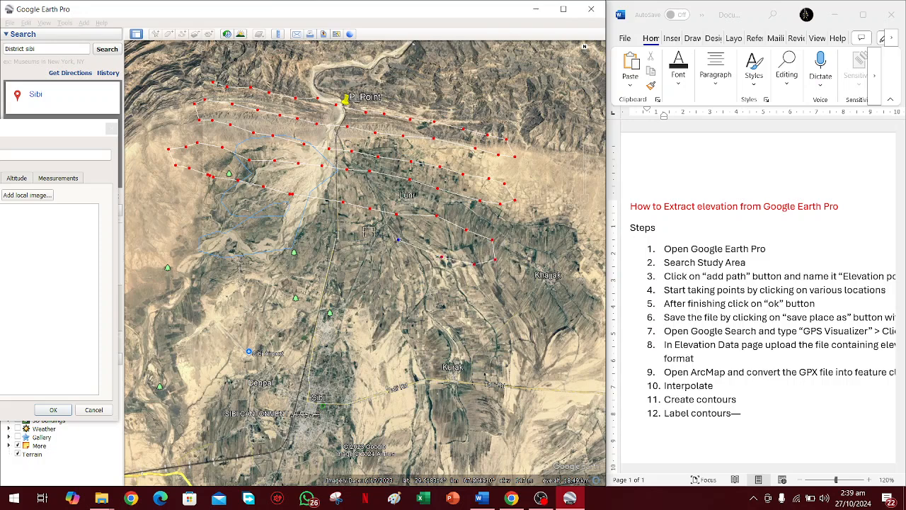
pyautogui.click(348, 229)
pyautogui.click(306, 225)
pyautogui.click(277, 214)
pyautogui.click(238, 205)
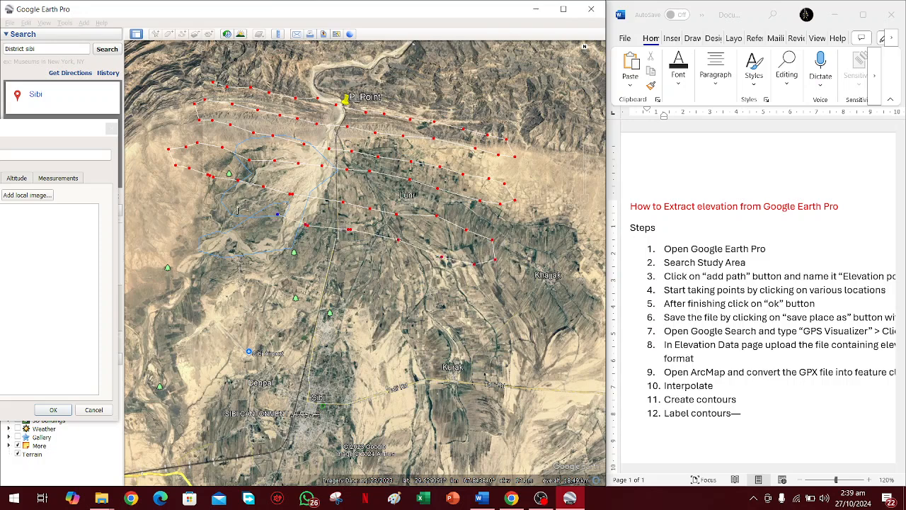
pyautogui.click(205, 205)
pyautogui.click(170, 189)
# Add a seventh row of path points eastward across the river bend to the fields southwest of Khajjak.
pyautogui.click(158, 211)
pyautogui.click(184, 216)
pyautogui.click(223, 231)
pyautogui.click(247, 245)
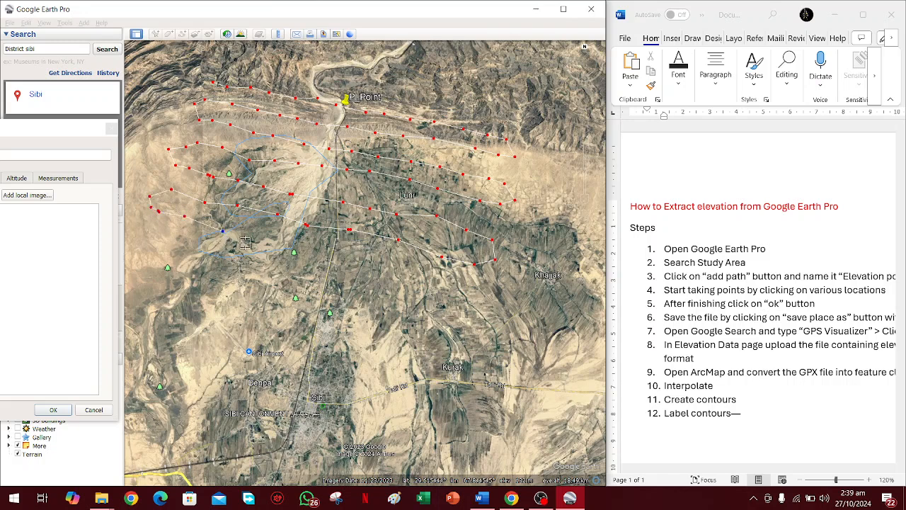
pyautogui.click(329, 261)
pyautogui.click(365, 266)
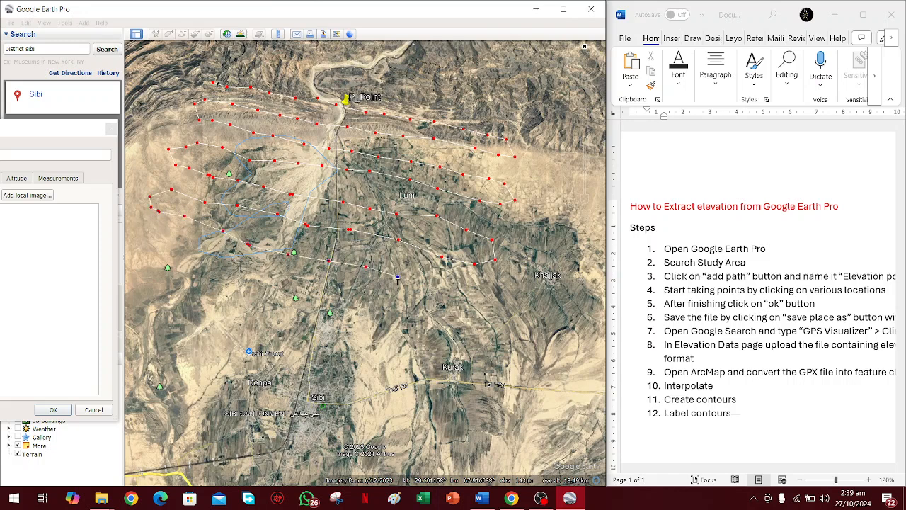
pyautogui.click(422, 281)
pyautogui.click(443, 281)
pyautogui.click(458, 282)
pyautogui.click(478, 289)
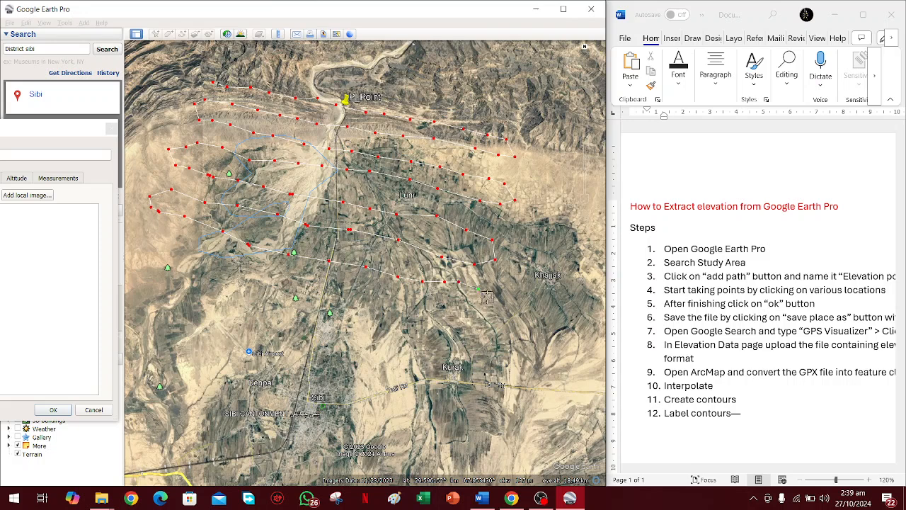
# Run an eighth row of path points westward from between Khajjak and Kurak to the western edge of the area.
pyautogui.click(494, 308)
pyautogui.click(478, 324)
pyautogui.click(437, 312)
pyautogui.click(412, 309)
pyautogui.click(378, 305)
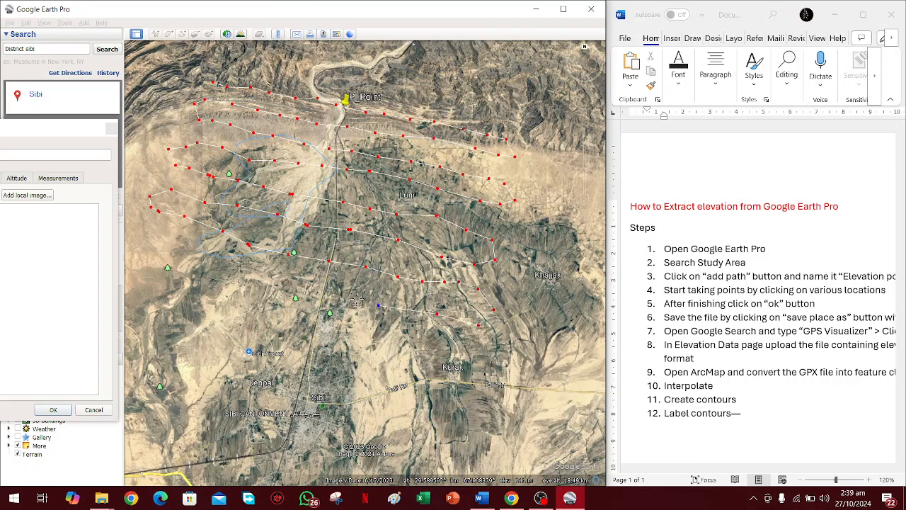
pyautogui.click(340, 293)
pyautogui.click(307, 283)
pyautogui.click(276, 273)
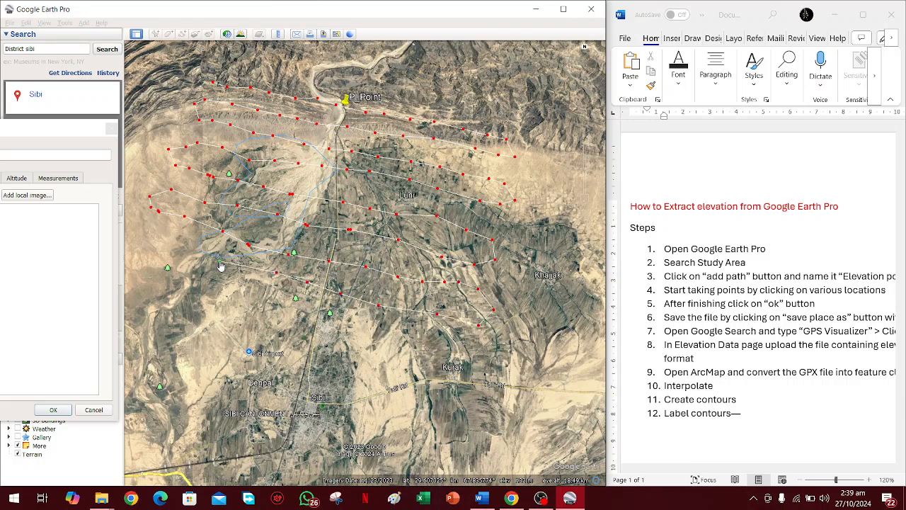
pyautogui.click(191, 251)
pyautogui.click(162, 239)
# Add a ninth row of path points from the area's western edge southeastward to just east of Kurak.
pyautogui.click(139, 257)
pyautogui.click(146, 269)
pyautogui.click(181, 280)
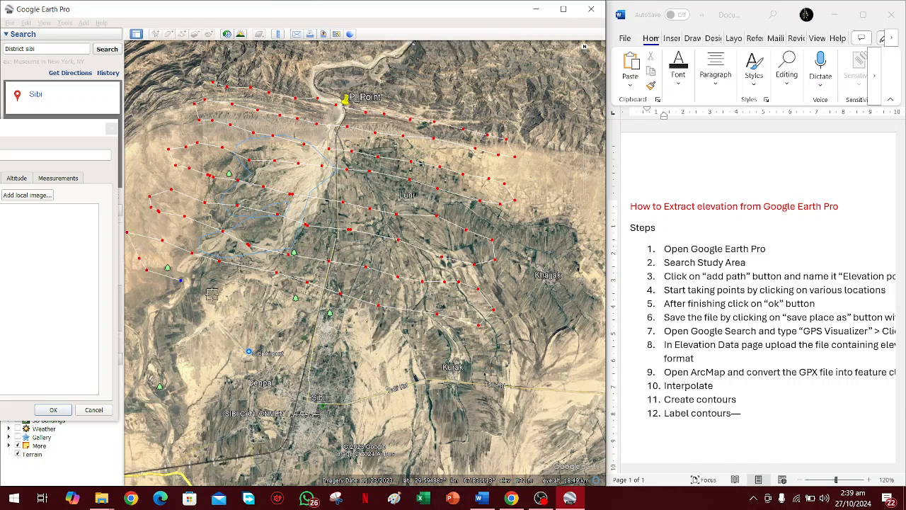
pyautogui.click(213, 294)
pyautogui.click(348, 320)
pyautogui.click(353, 322)
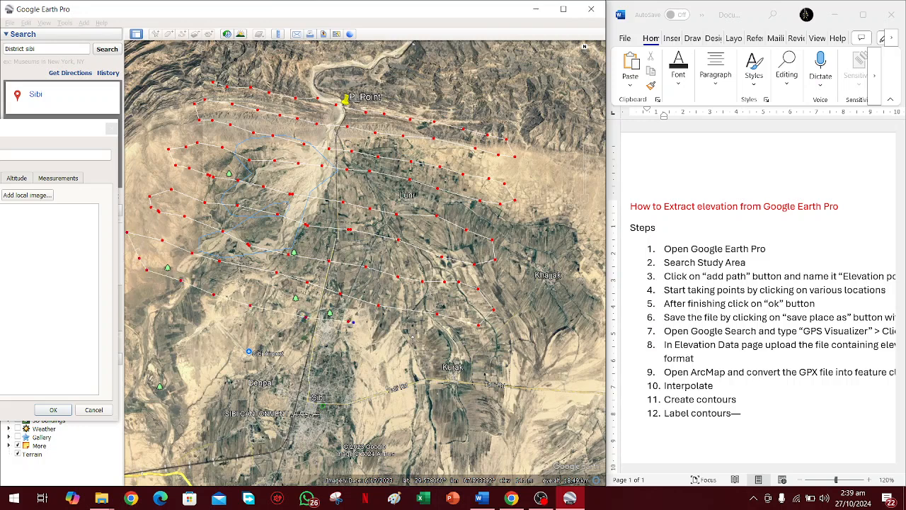
pyautogui.click(412, 334)
pyautogui.click(446, 346)
pyautogui.click(473, 355)
pyautogui.click(482, 362)
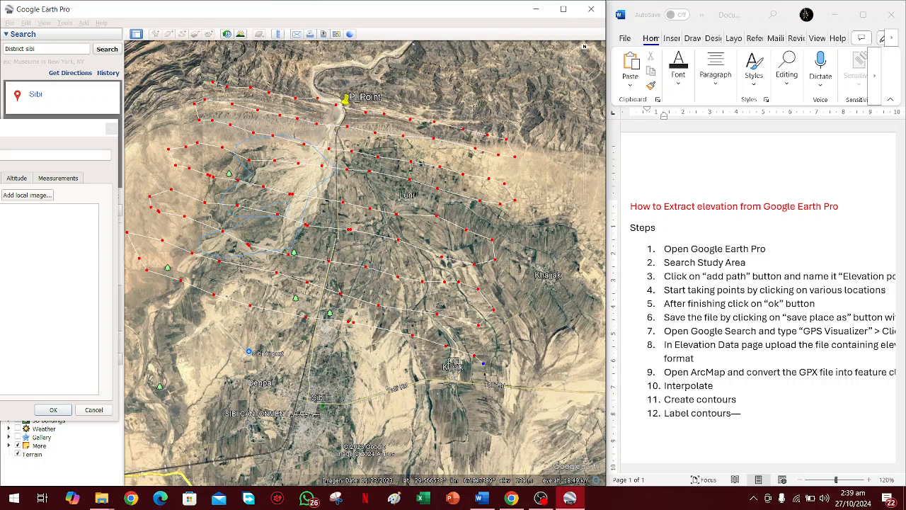
# Run a tenth row of path points westward from Kurak, passing north of Sibi Airport.
pyautogui.click(445, 363)
pyautogui.click(408, 356)
pyautogui.click(291, 332)
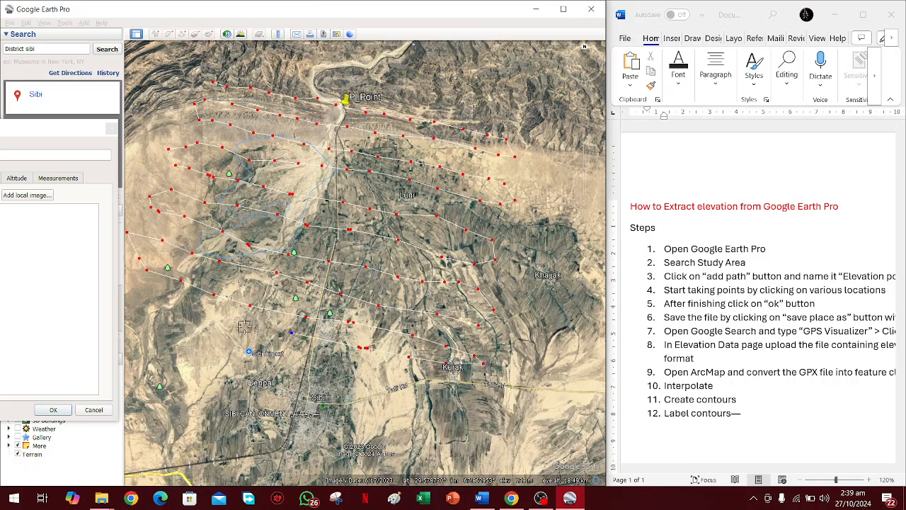
pyautogui.click(213, 322)
pyautogui.click(157, 306)
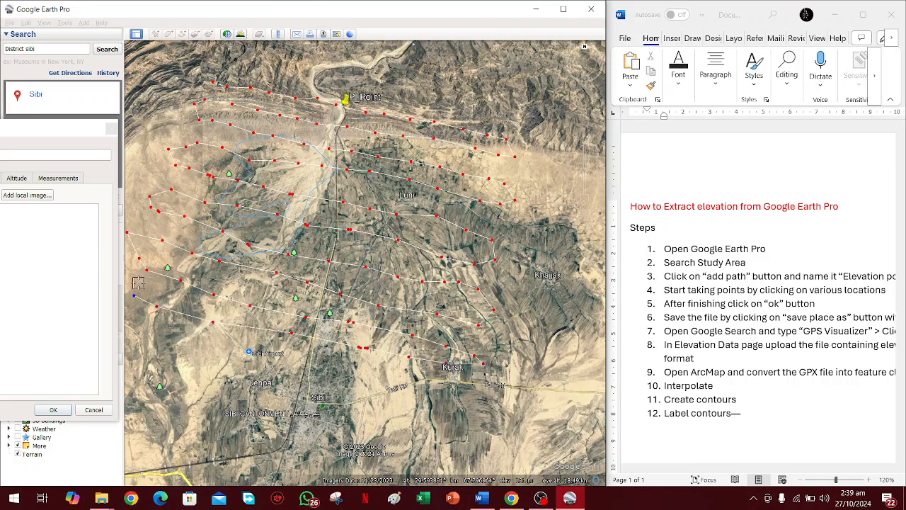
# Extend the path northward across the western ends of the rows up to the hills beyond the first row.
pyautogui.click(159, 258)
pyautogui.click(172, 231)
pyautogui.click(195, 170)
pyautogui.click(200, 156)
pyautogui.click(216, 133)
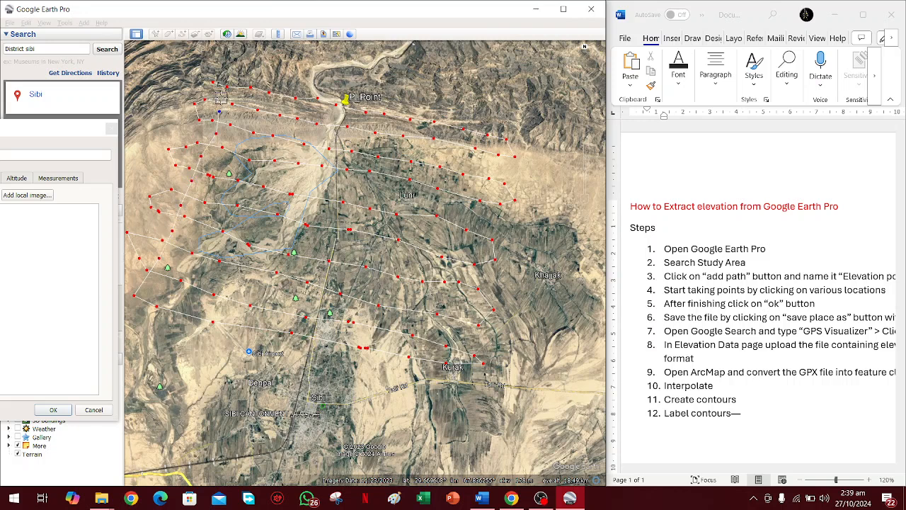
pyautogui.click(227, 72)
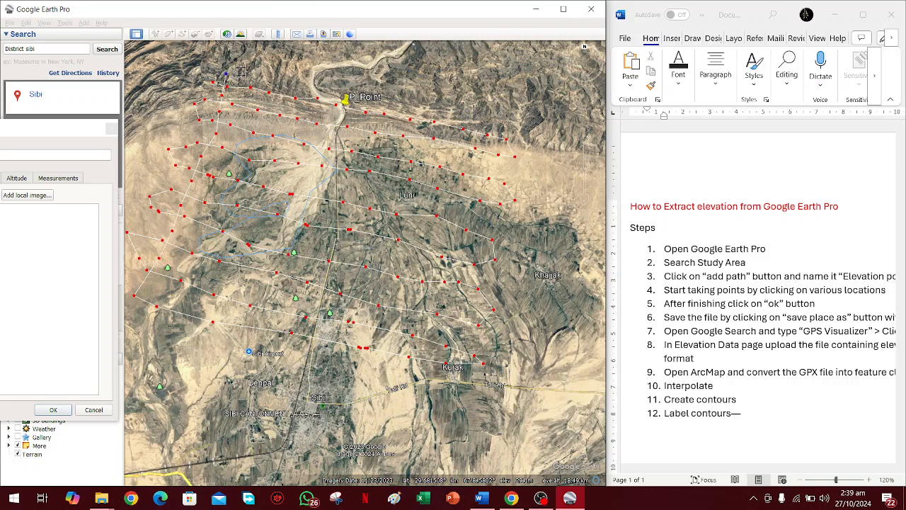
# Bring the path back southward between the existing western points, from the northern hills to west of Sibi Airport.
pyautogui.click(241, 73)
pyautogui.click(235, 138)
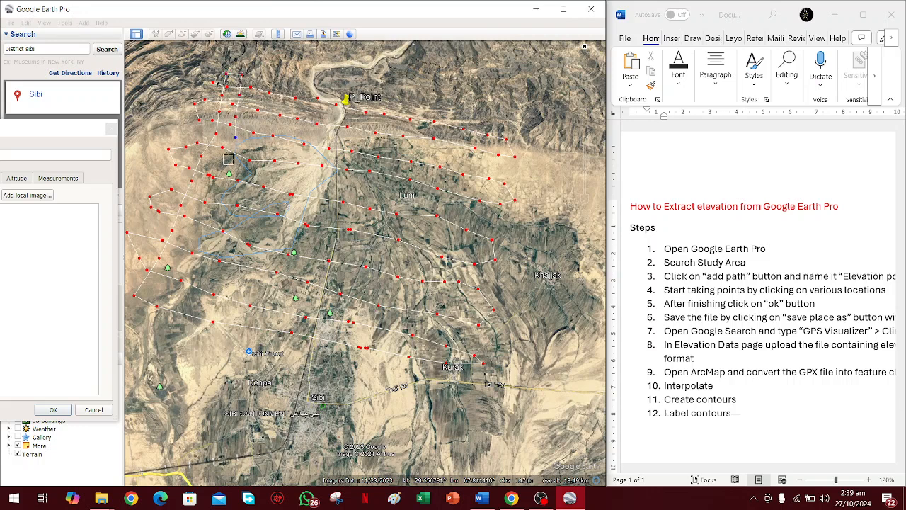
pyautogui.click(226, 167)
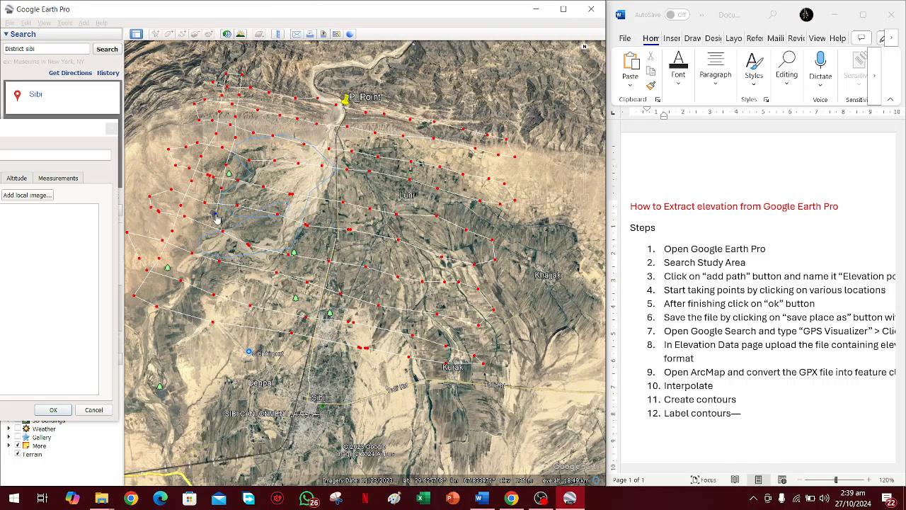
pyautogui.click(202, 237)
pyautogui.click(183, 329)
# Run the path northward from west of Sibi Airport, between the existing rows, to the hills well west of P_Point.
pyautogui.click(208, 340)
pyautogui.click(230, 312)
pyautogui.click(235, 290)
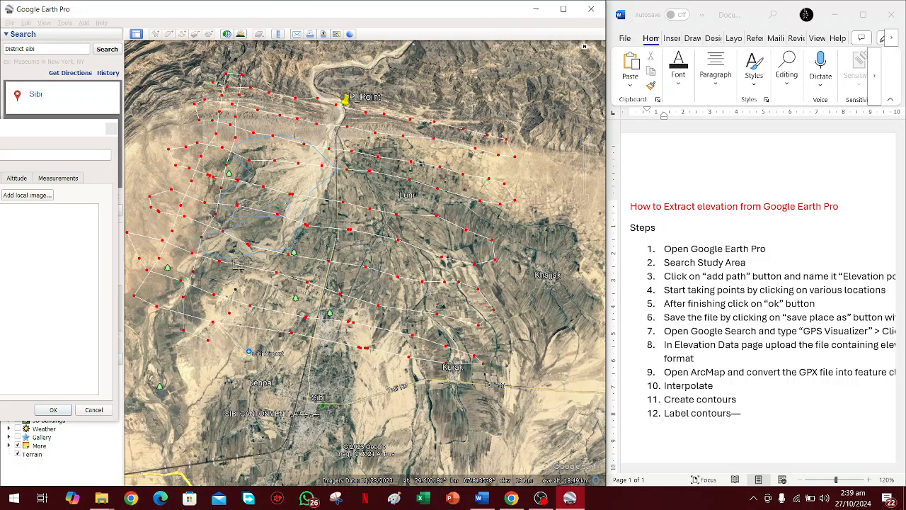
pyautogui.click(244, 228)
pyautogui.click(260, 169)
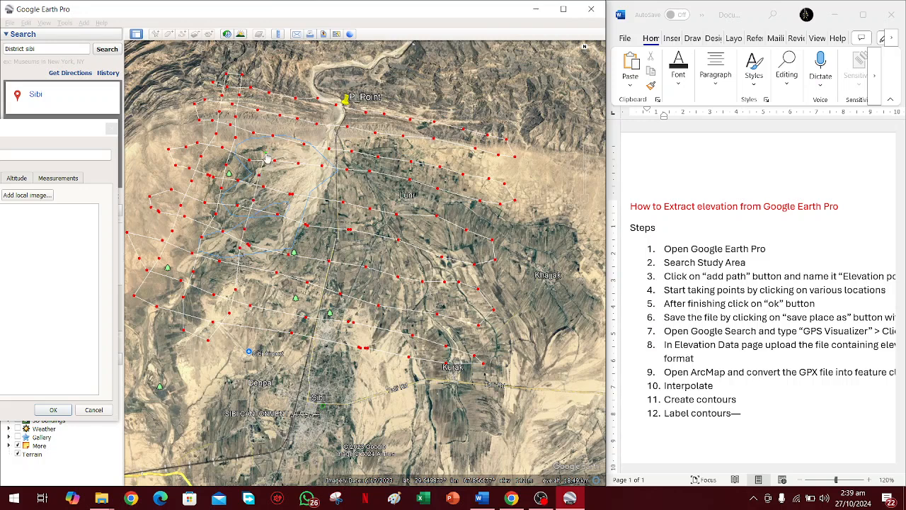
pyautogui.click(261, 129)
# Bring the path back southward from the hills west of P_Point, crossing the rows, down to Sibi Airport.
pyautogui.click(299, 89)
pyautogui.click(296, 106)
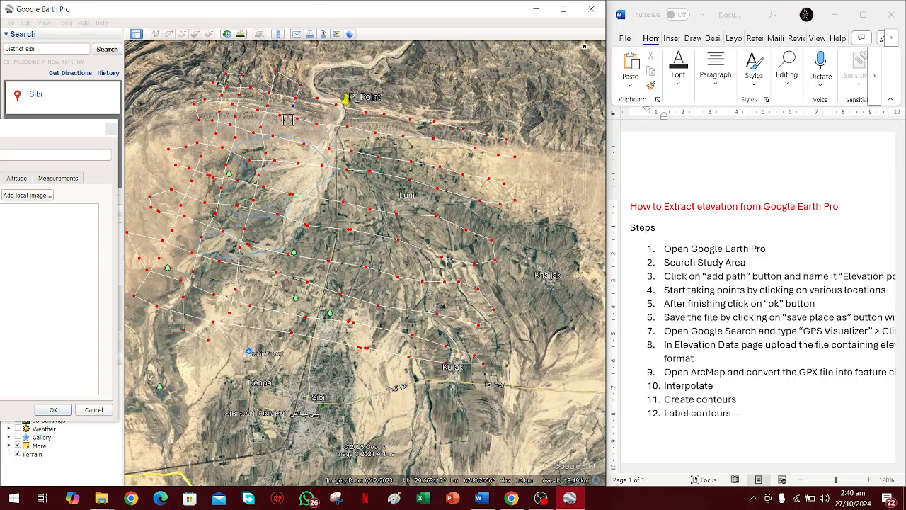
pyautogui.click(287, 129)
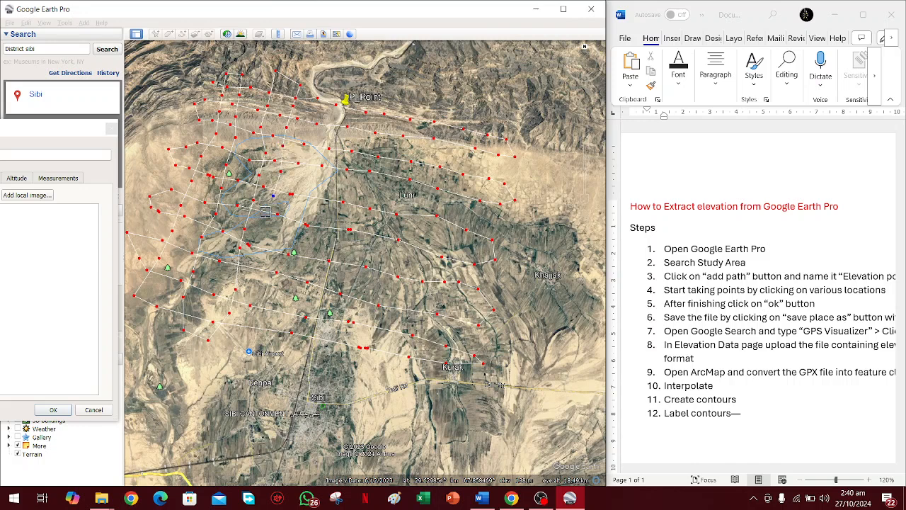
pyautogui.click(265, 223)
pyautogui.click(253, 281)
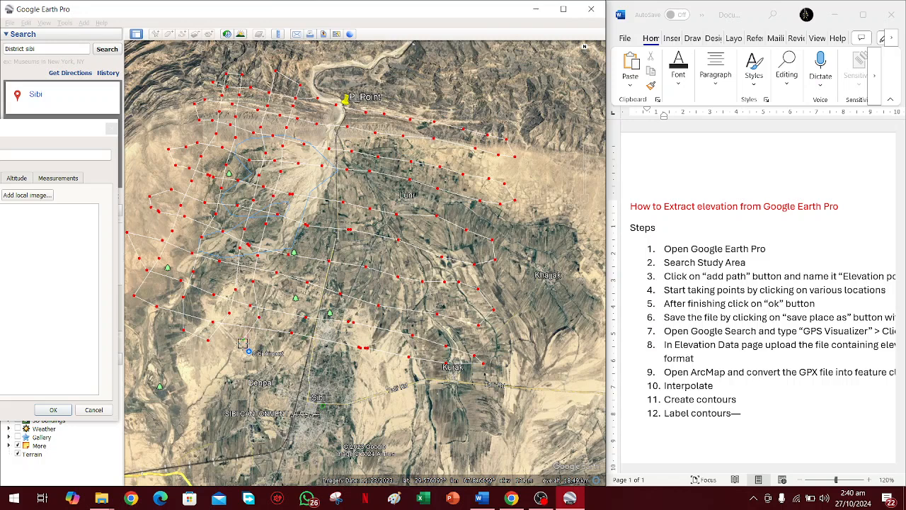
pyautogui.click(260, 349)
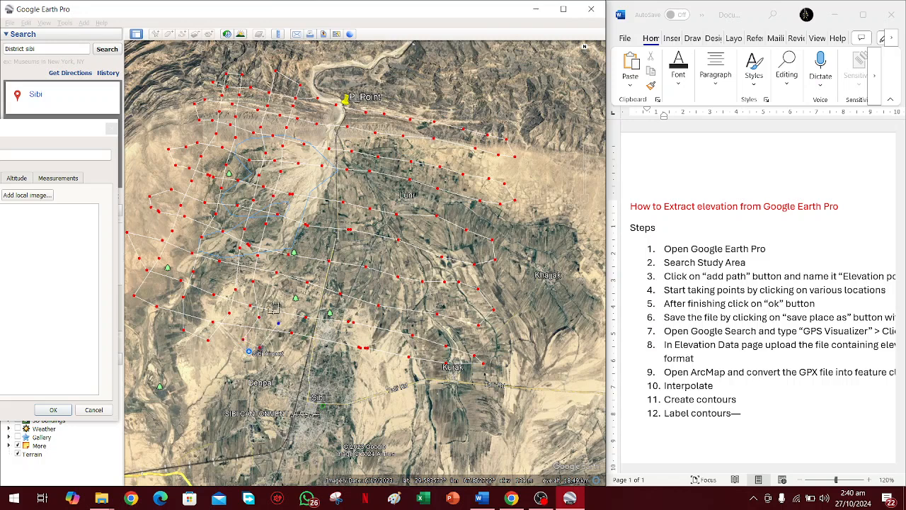
# Add a northward column of path points from Sibi Airport along the riverbed to just west of P_Point.
pyautogui.click(275, 300)
pyautogui.click(288, 269)
pyautogui.click(306, 188)
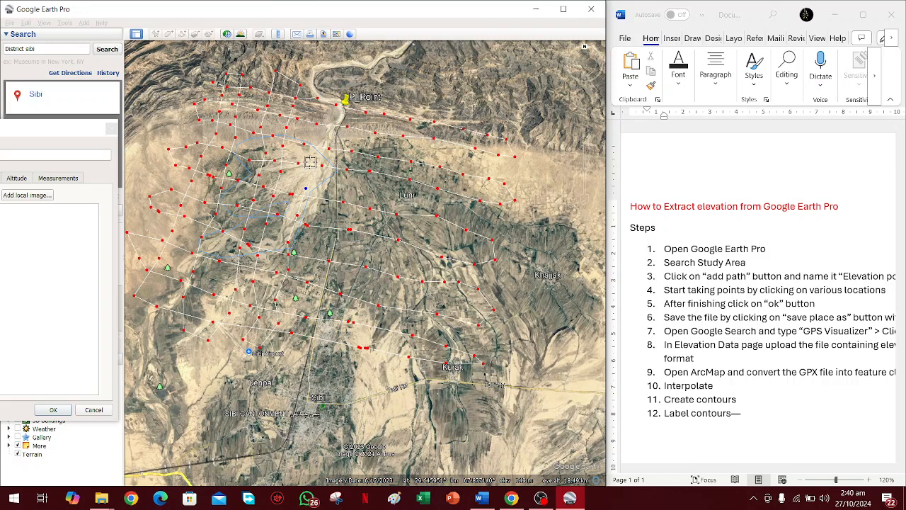
pyautogui.click(319, 139)
pyautogui.click(322, 114)
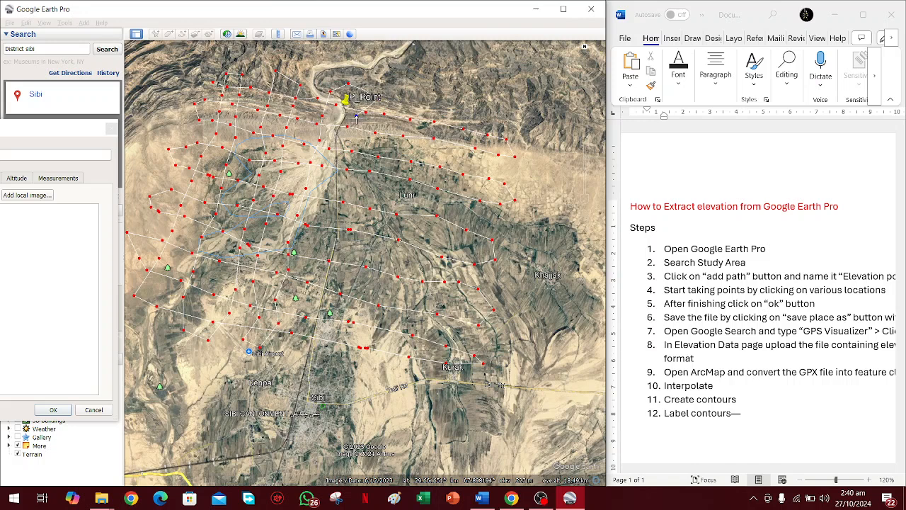
# Run a southward column of path points from just east of P_Point to the area east of Sibi Airport.
pyautogui.click(350, 137)
pyautogui.click(324, 215)
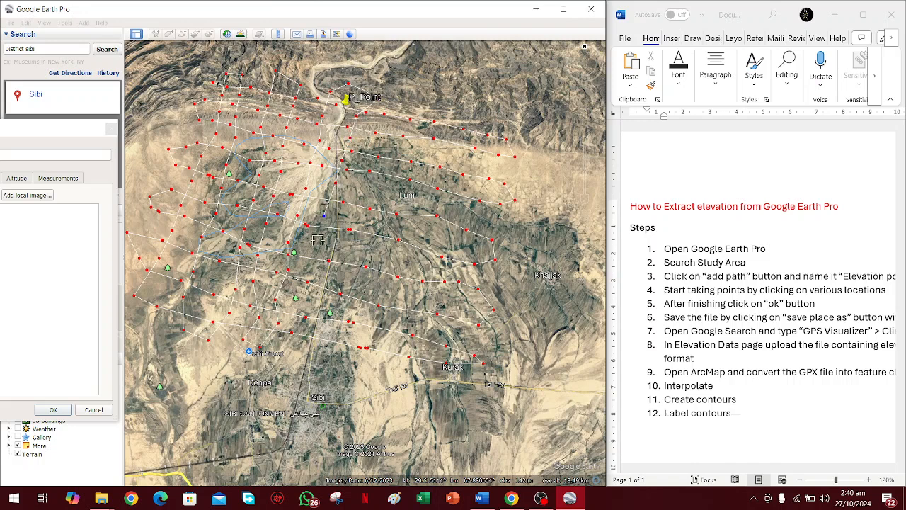
pyautogui.click(306, 295)
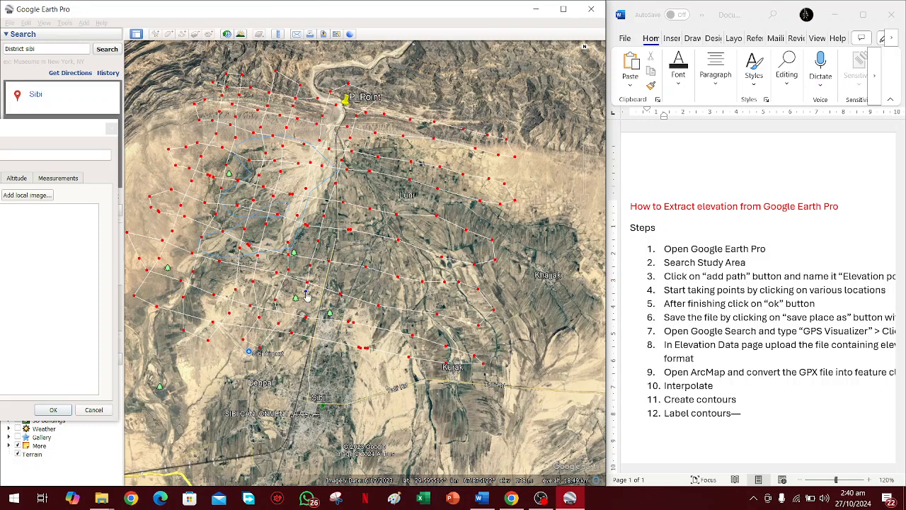
pyautogui.click(292, 346)
# Add a northward column of path points from north of Sibi toward the hills east of P_Point.
pyautogui.click(332, 279)
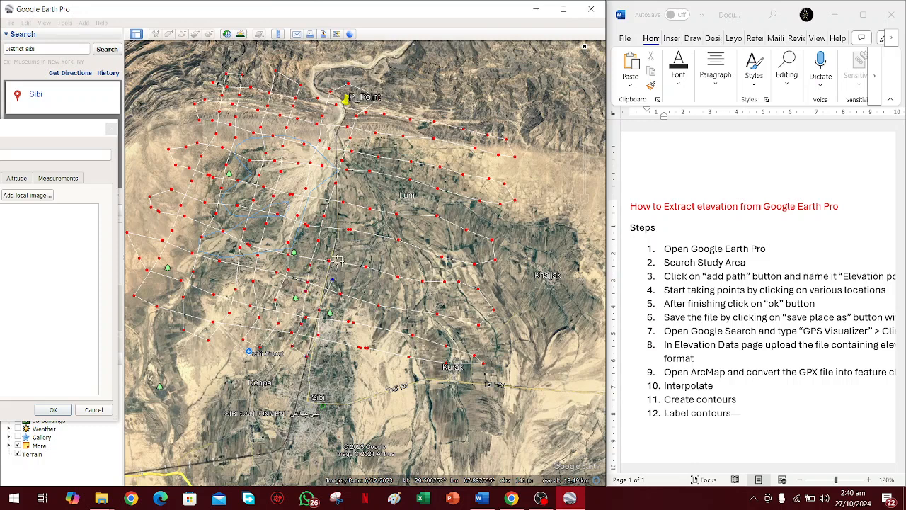
pyautogui.click(344, 247)
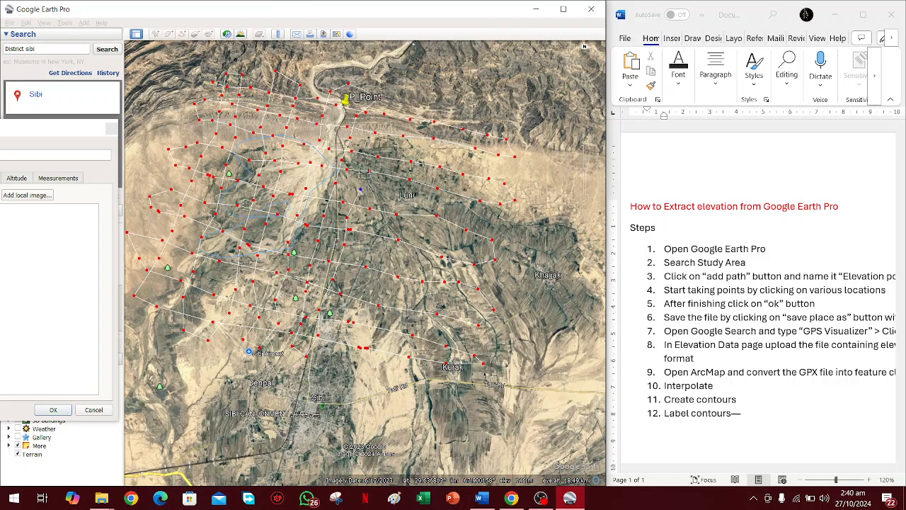
pyautogui.click(364, 162)
pyautogui.click(364, 146)
# Bring the path southward from the hills east of P_Point, passing west of Luni, to the northern edge of Sibi.
pyautogui.click(411, 106)
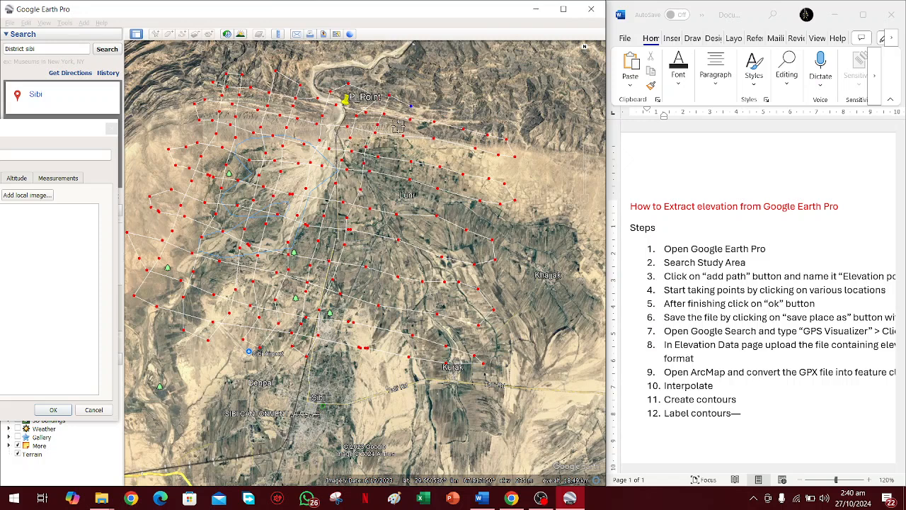
pyautogui.click(399, 126)
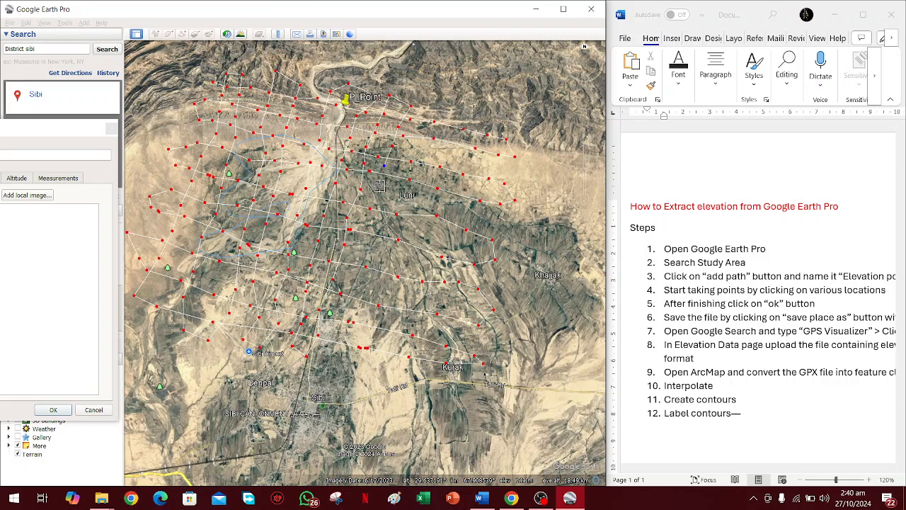
pyautogui.click(379, 217)
pyautogui.click(356, 310)
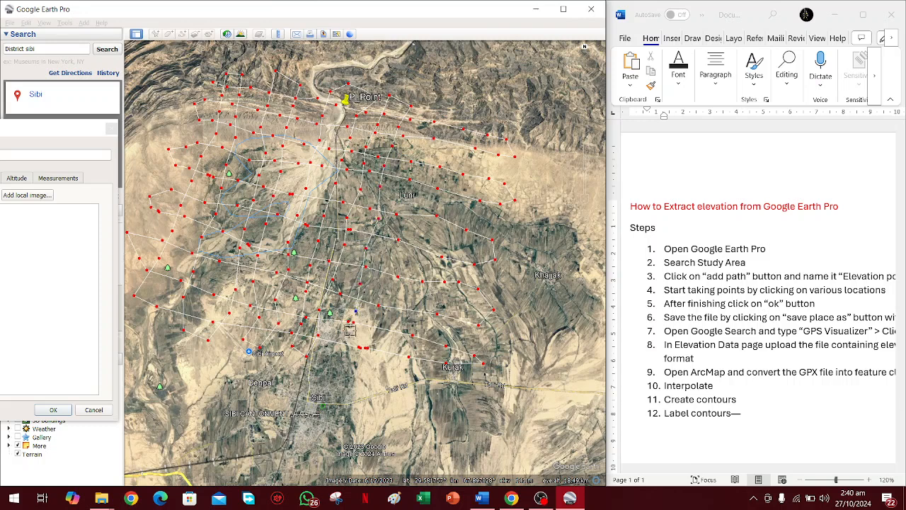
pyautogui.click(340, 356)
# Extend the path northward from northeast of Sibi through Luni up to the hills beyond the first row.
pyautogui.click(376, 340)
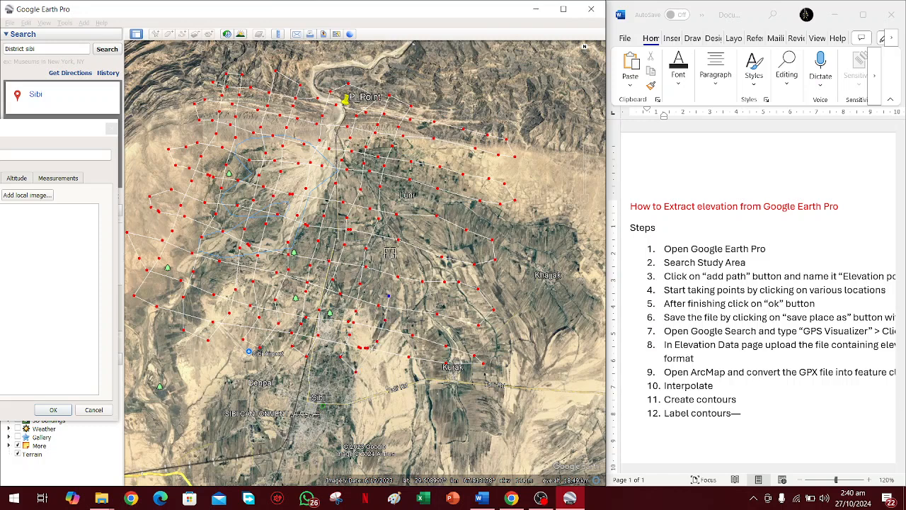
pyautogui.click(412, 204)
pyautogui.click(419, 173)
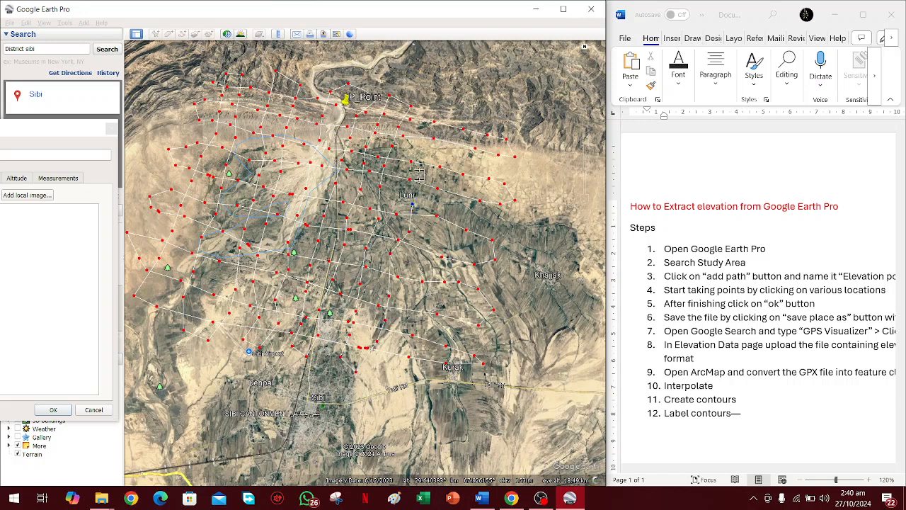
pyautogui.click(425, 131)
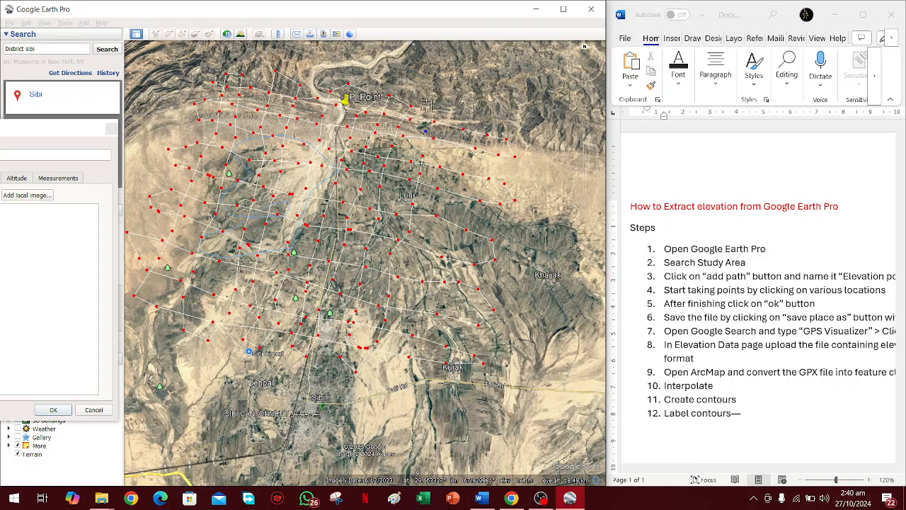
pyautogui.click(426, 106)
# Run a southward column of path points from the northern hills, passing east of Luni, to the area west of Kurak.
pyautogui.click(453, 106)
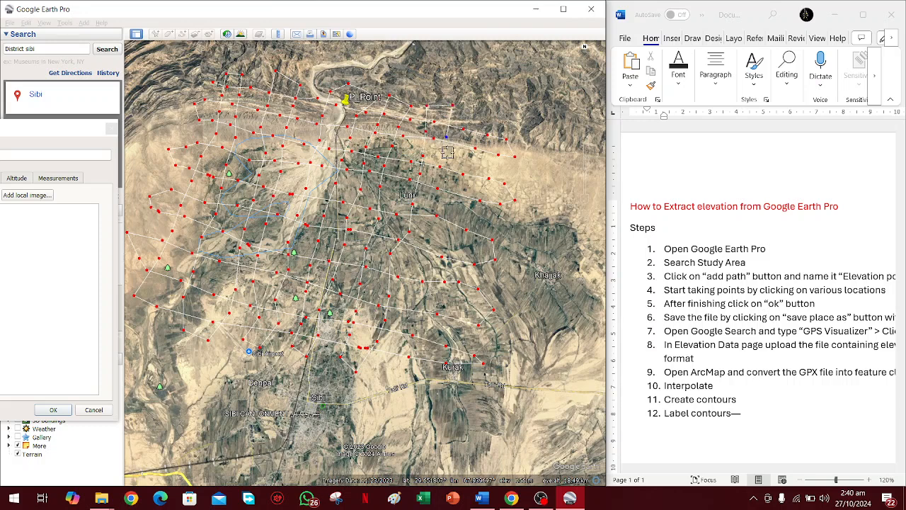
pyautogui.click(447, 157)
pyautogui.click(444, 181)
pyautogui.click(440, 205)
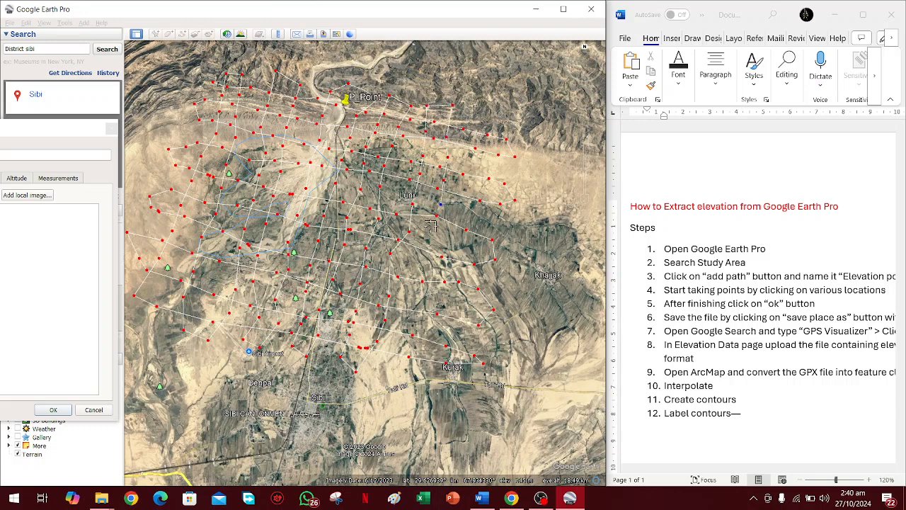
pyautogui.click(430, 231)
pyautogui.click(425, 263)
pyautogui.click(411, 301)
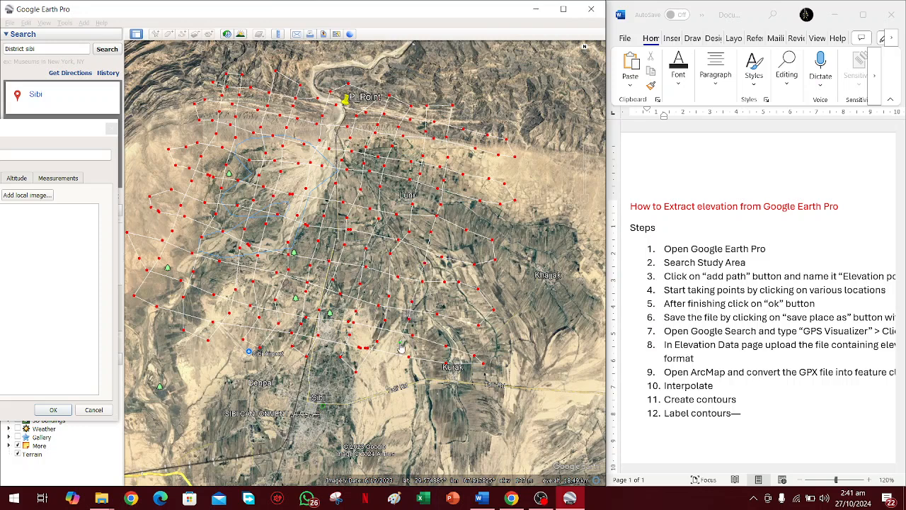
pyautogui.click(393, 372)
# Add a northward column of path points from the road southwest of Kurak to the hills northeast of Luni.
pyautogui.click(419, 385)
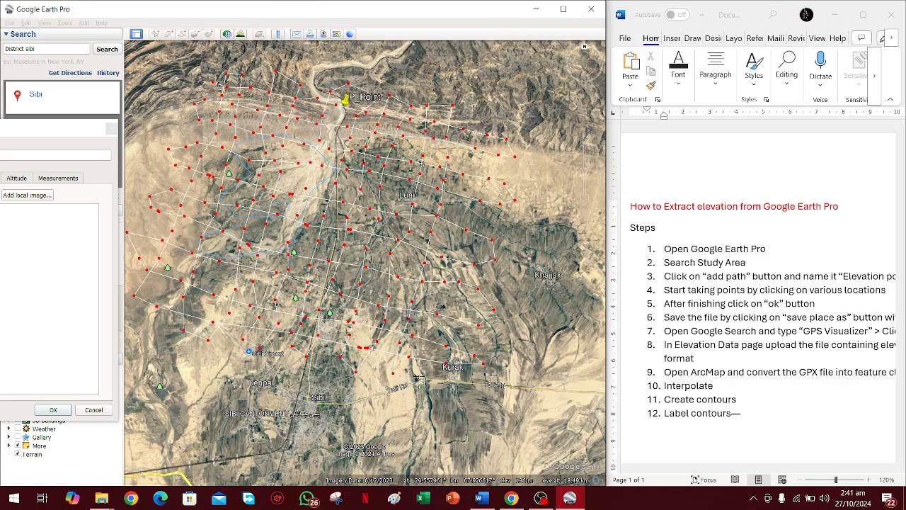
pyautogui.click(440, 330)
pyautogui.click(445, 305)
pyautogui.click(449, 272)
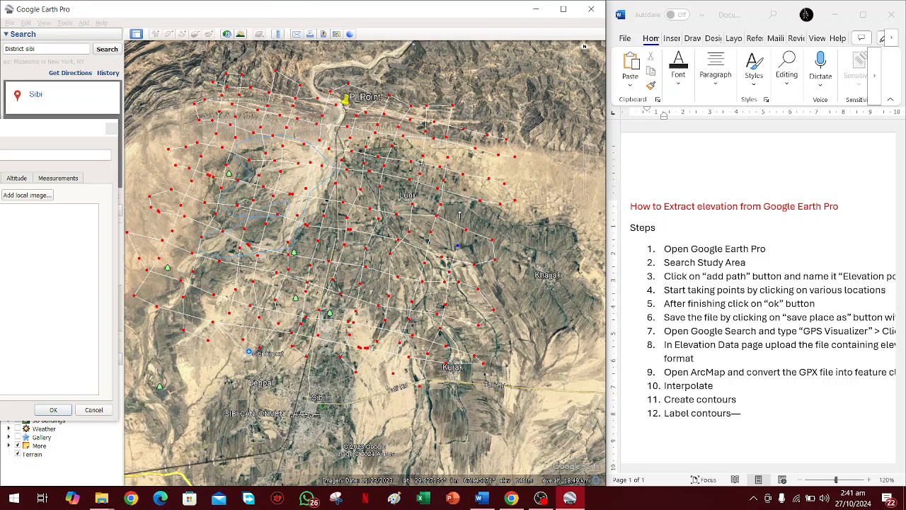
pyautogui.click(473, 166)
pyautogui.click(470, 113)
# Run the easternmost column of path points southward from the northeastern hills through Kurak to the road south of it.
pyautogui.click(499, 134)
pyautogui.click(493, 167)
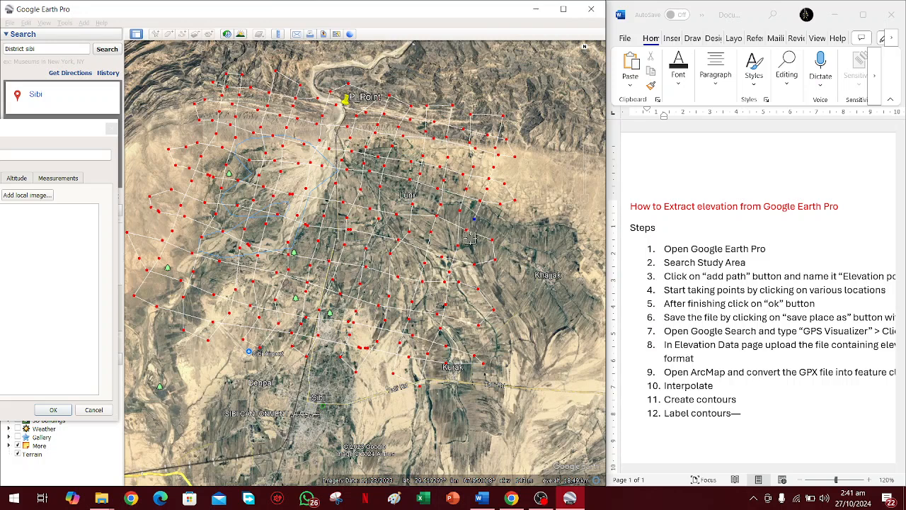
pyautogui.click(469, 246)
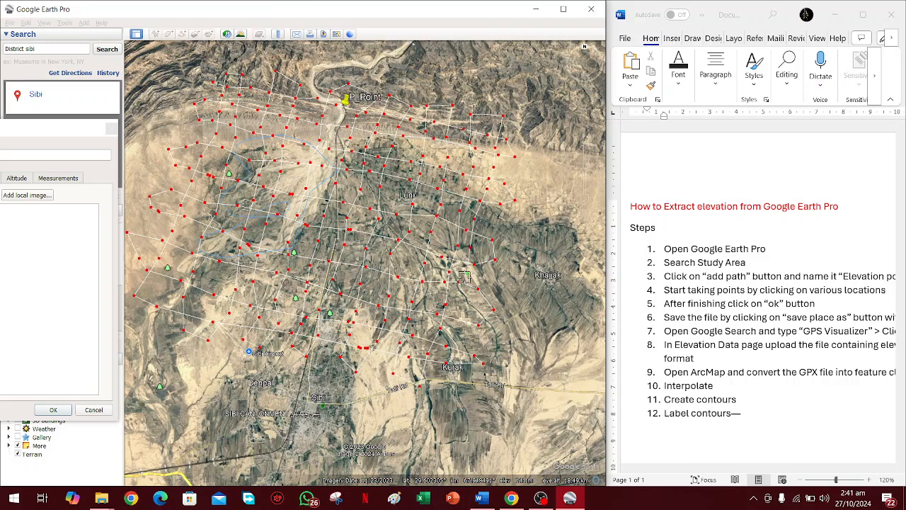
pyautogui.click(461, 295)
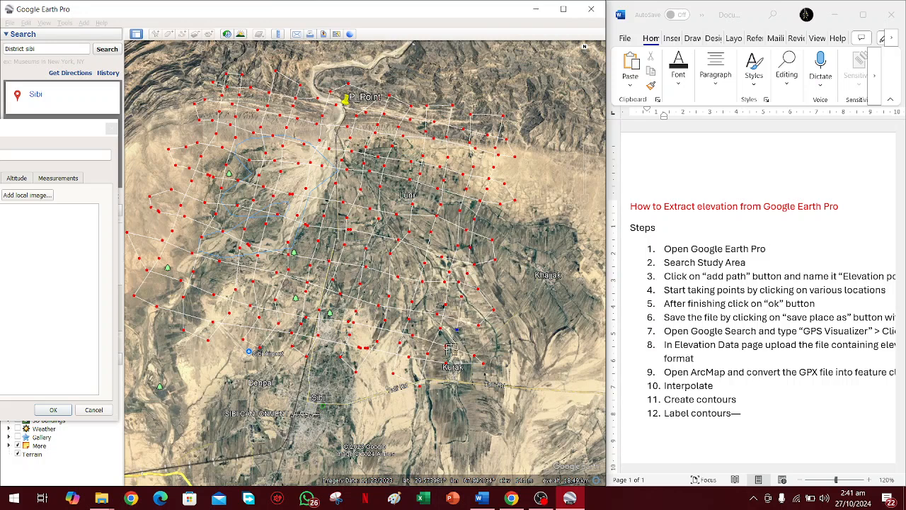
pyautogui.click(450, 355)
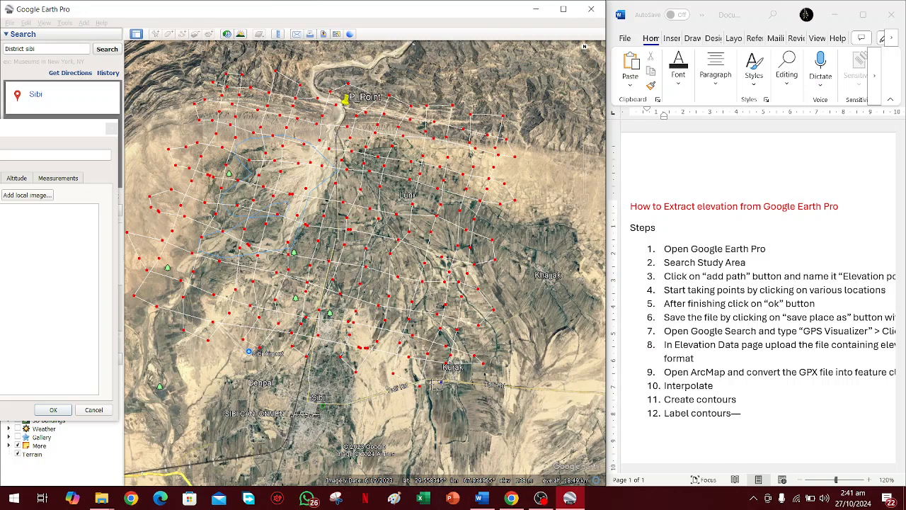
pyautogui.click(440, 382)
# Finish the path with its last points on the road south of Kurak and confirm the Elevation_Values path.
pyautogui.click(417, 385)
pyautogui.click(439, 383)
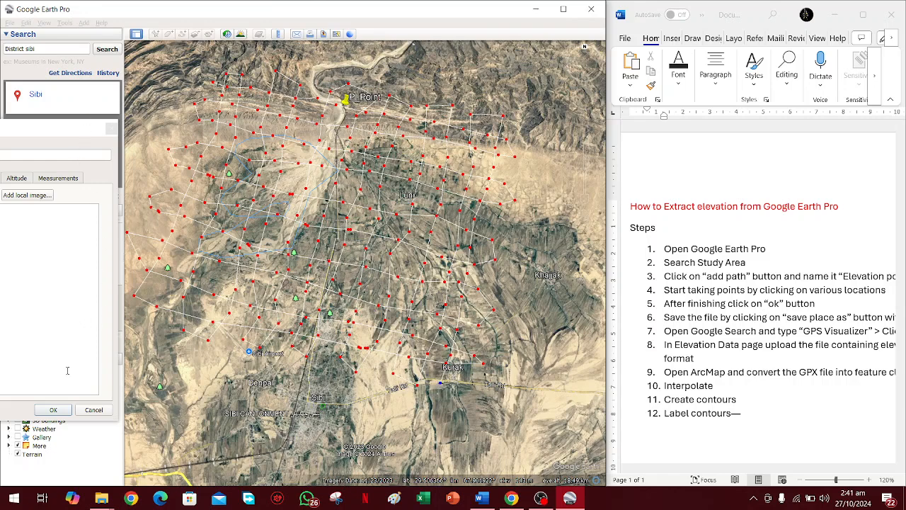
pyautogui.moveTo(74, 136); pyautogui.dragTo(325, 116)
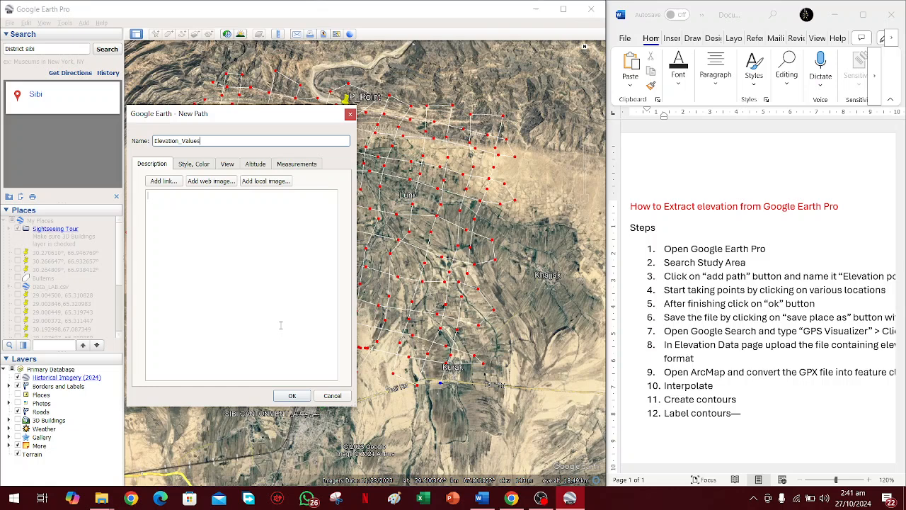
pyautogui.click(294, 396)
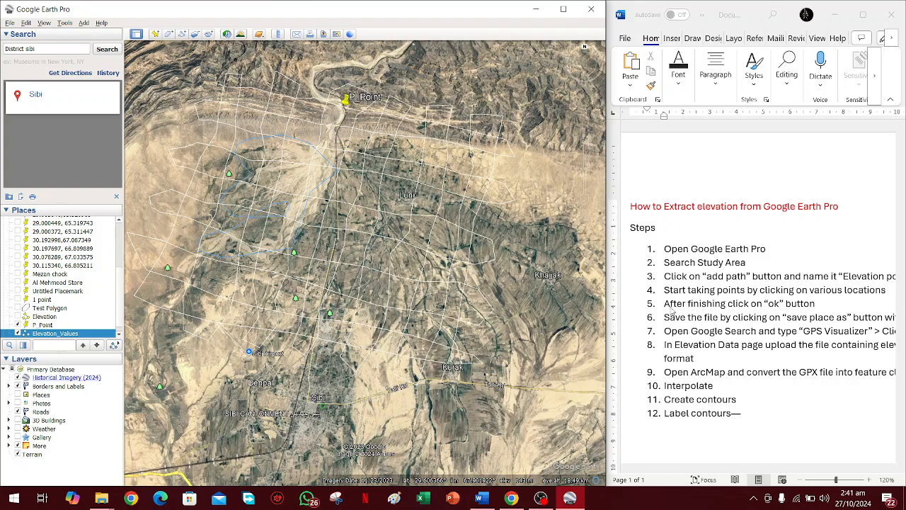
# Switch to the Word instructions and review the steps on finishing the path and saving it with "save place as".
pyautogui.click(668, 304)
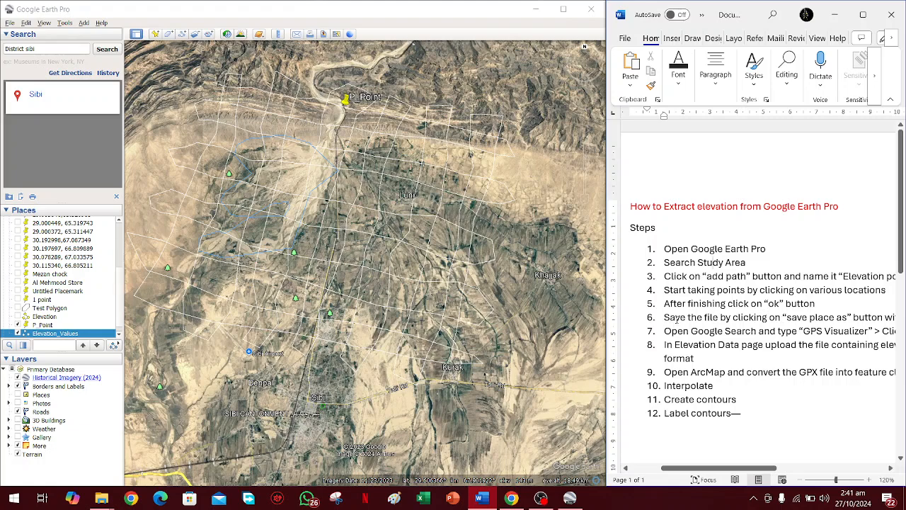
pyautogui.moveTo(677, 320); pyautogui.dragTo(757, 319)
pyautogui.click(699, 320)
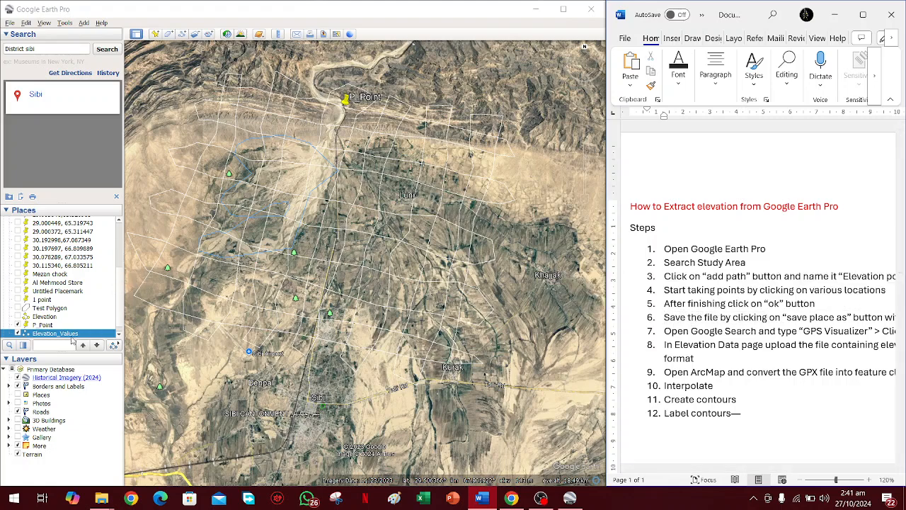
# Start saving the Elevation_Values path as a file and browse to the youtube data folder inside Youtube channel.
pyautogui.rightClick(59, 335)
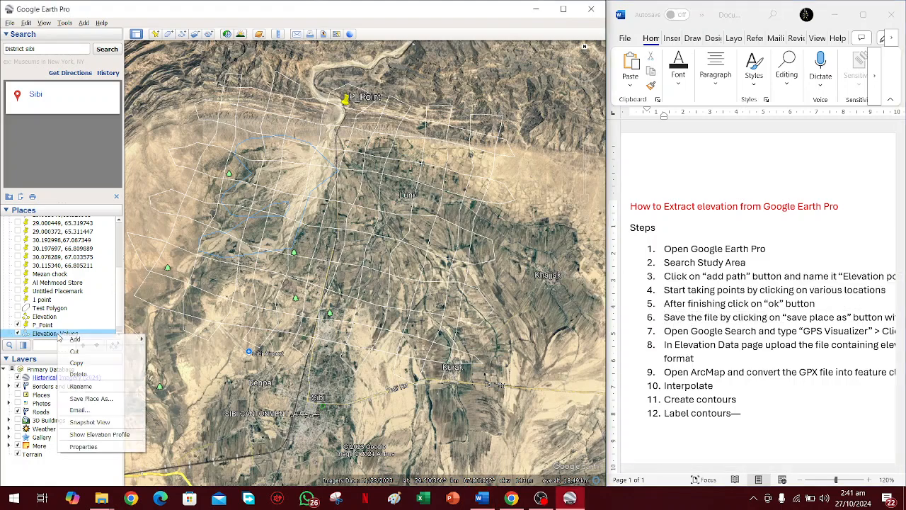
pyautogui.click(88, 399)
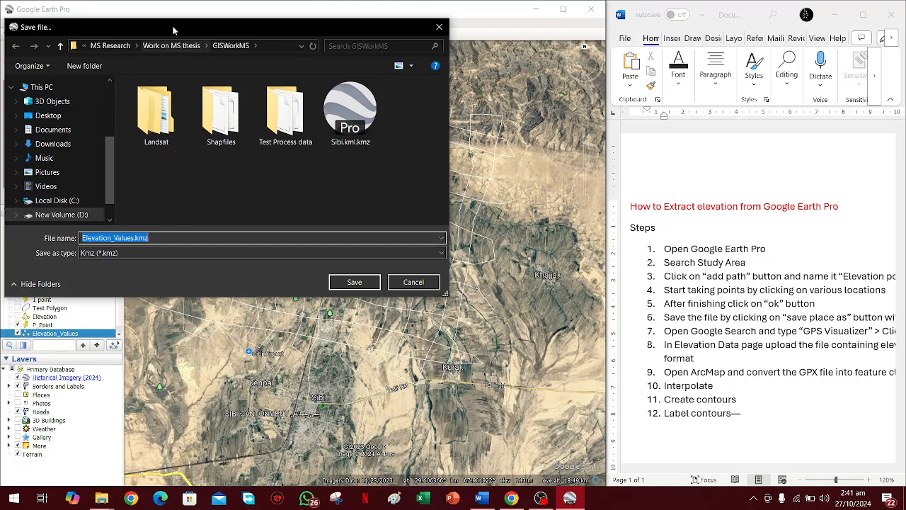
pyautogui.moveTo(172, 26); pyautogui.dragTo(254, 38)
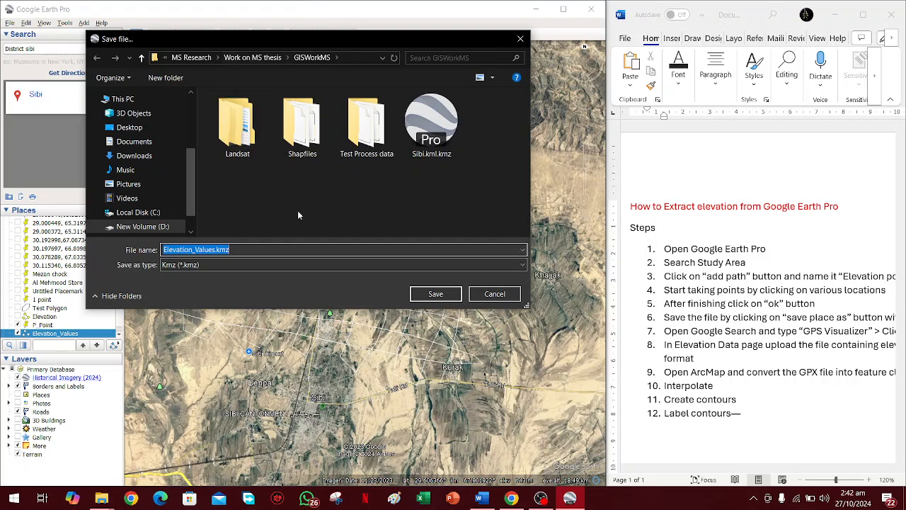
pyautogui.click(540, 498)
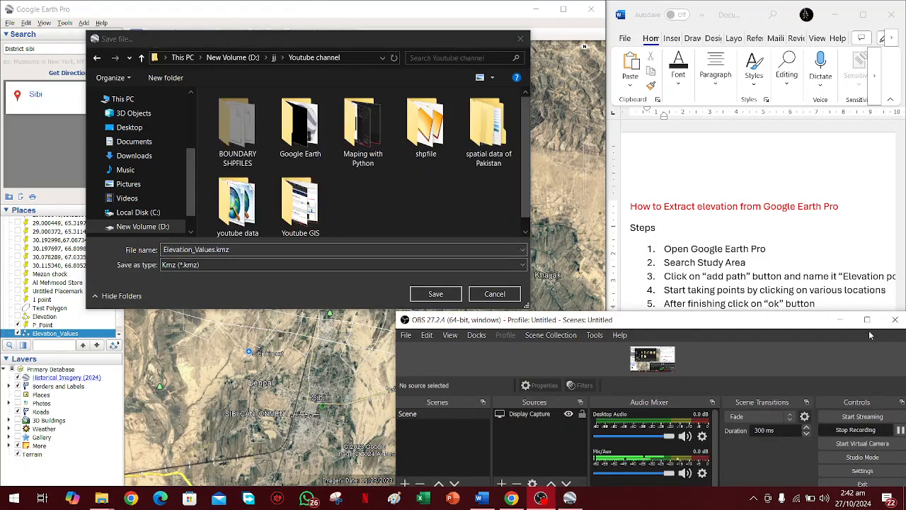
pyautogui.click(839, 319)
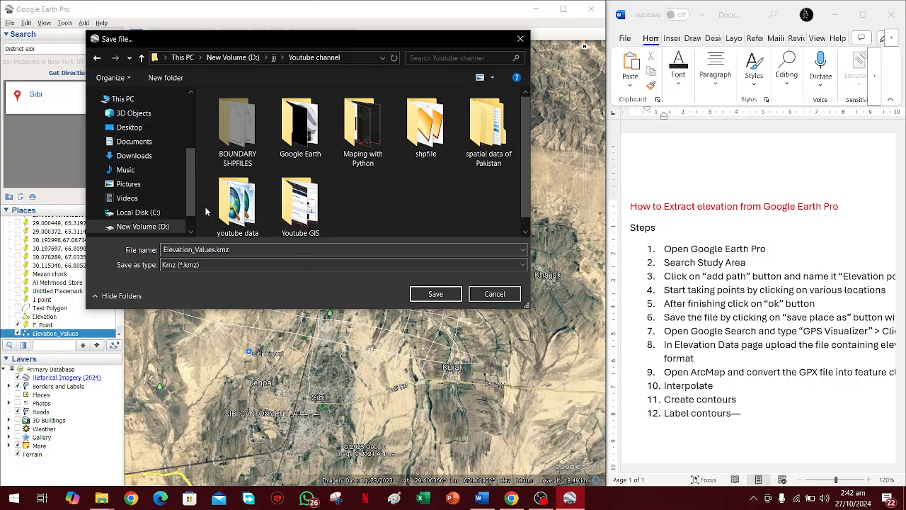
pyautogui.click(241, 209)
pyautogui.doubleClick(240, 209)
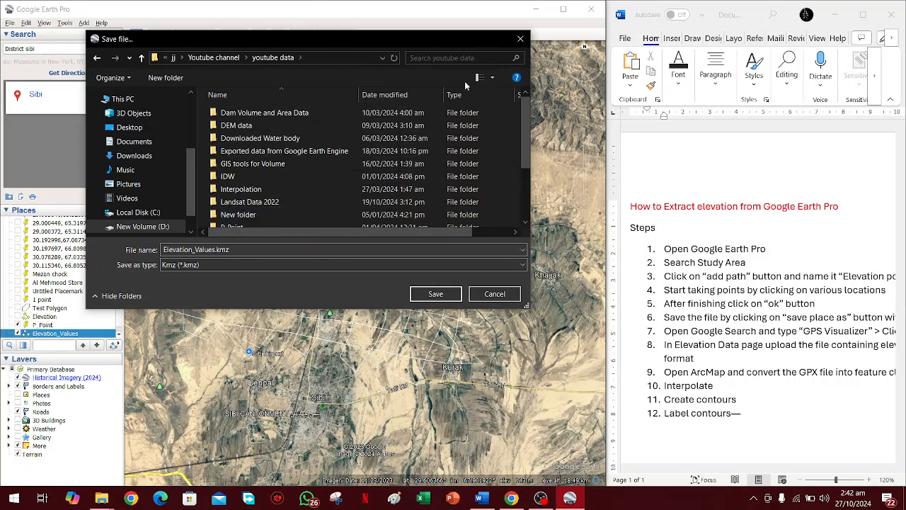
# Create a folder named "Extract Elevation From Google Earth" inside youtube data.
pyautogui.scroll(-2, 330, 153)
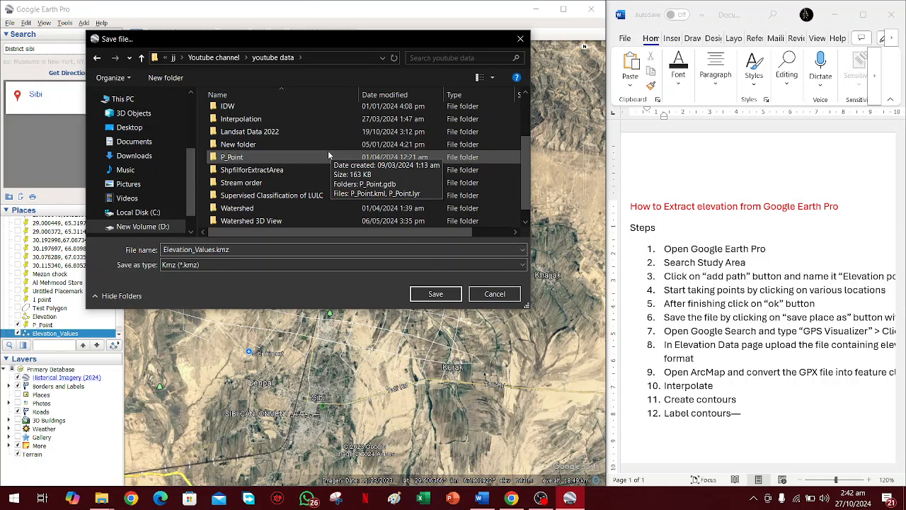
pyautogui.scroll(2, 329, 154)
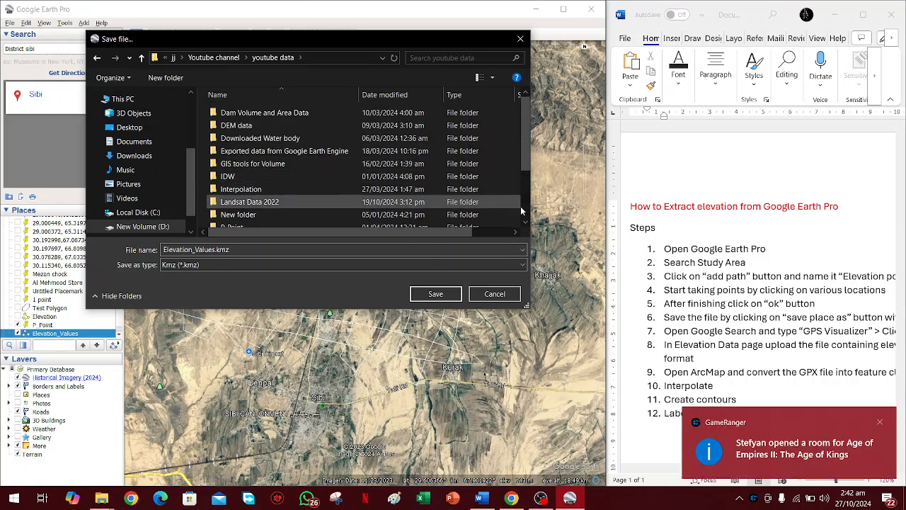
pyautogui.scroll(-2, 499, 175)
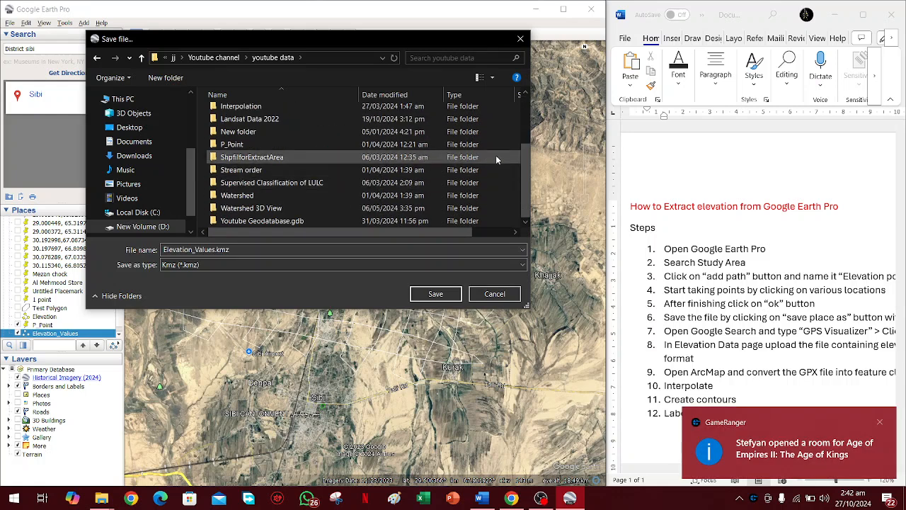
pyautogui.click(479, 78)
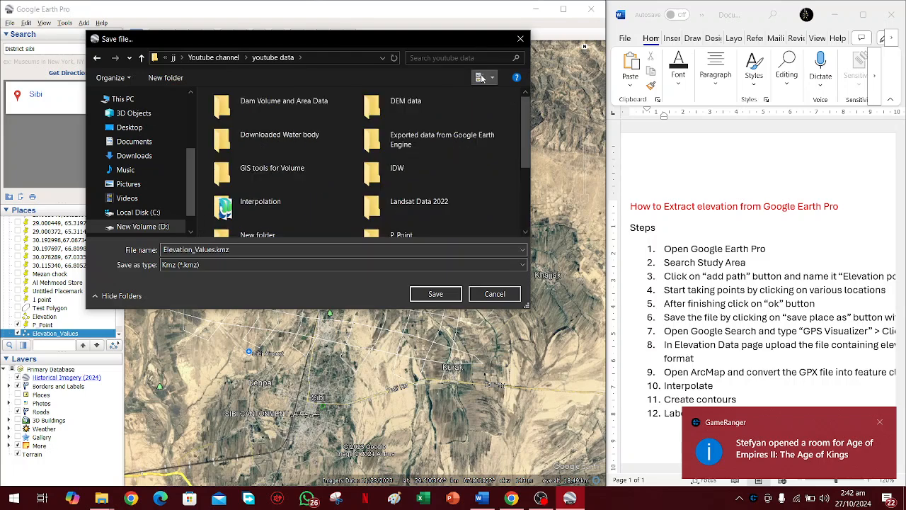
pyautogui.rightClick(508, 194)
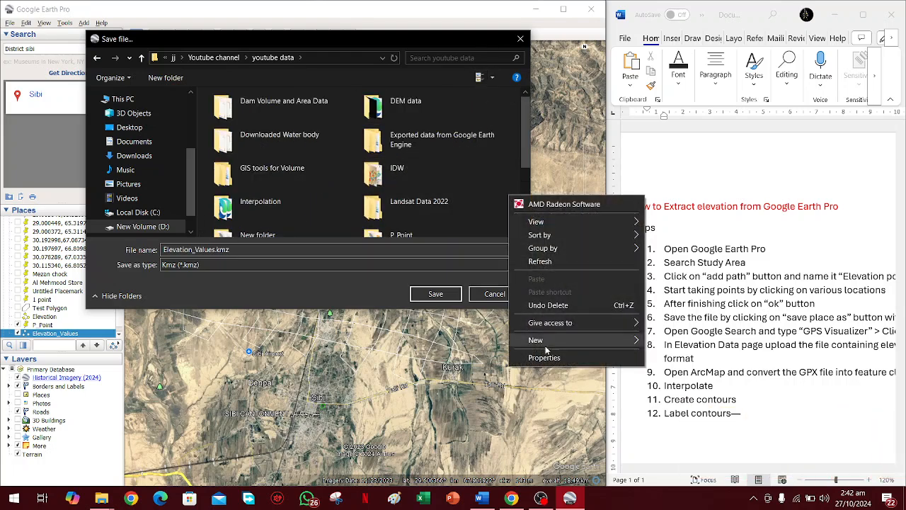
pyautogui.moveTo(541, 341)
pyautogui.click(672, 109)
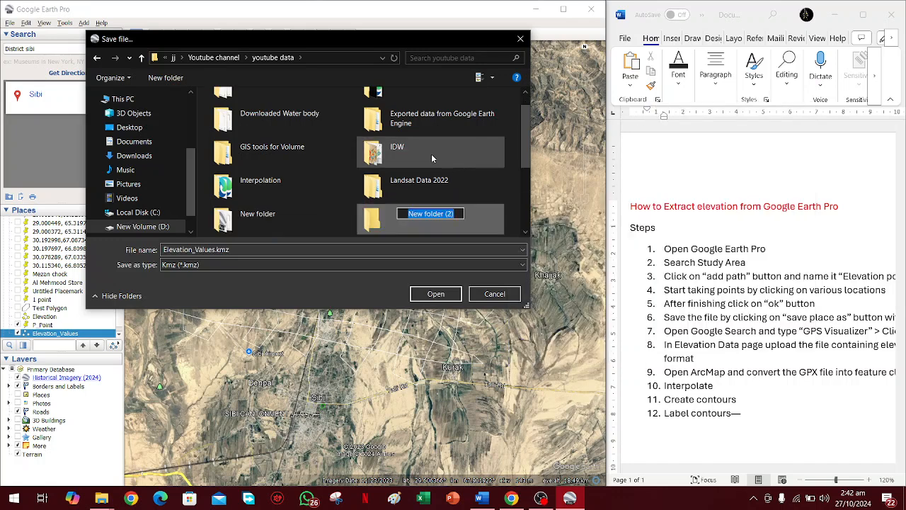
pyautogui.write('Ex')
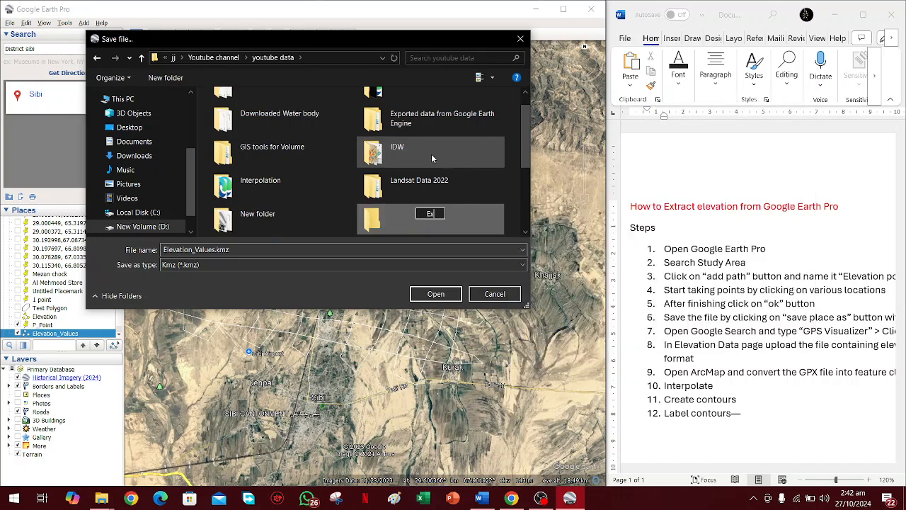
pyautogui.write('tract E')
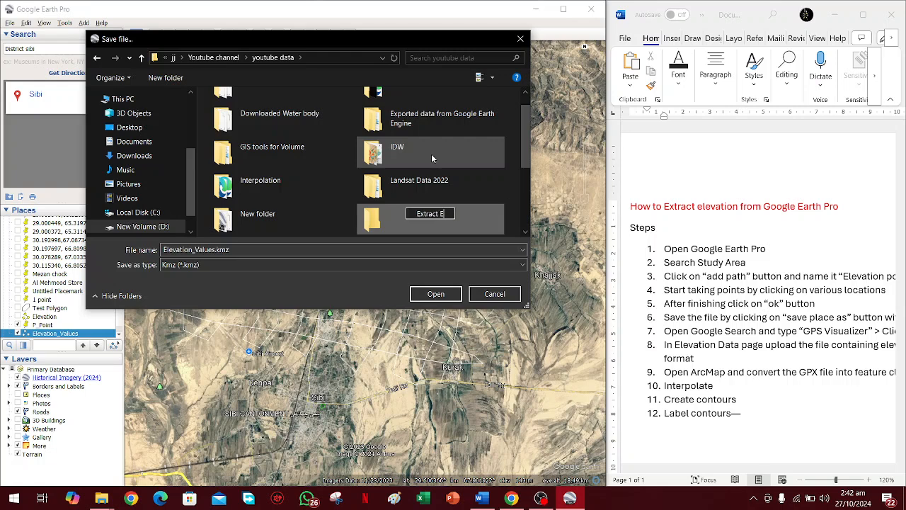
pyautogui.write('levat')
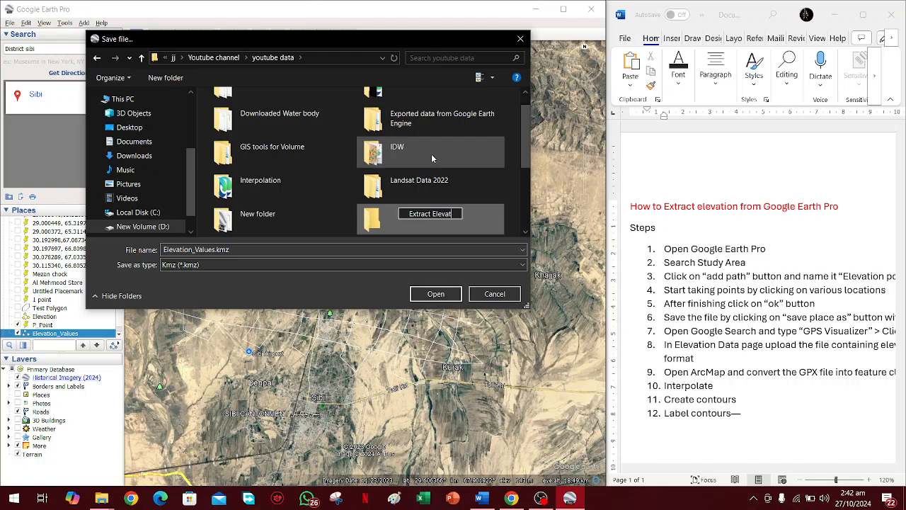
pyautogui.write('ion')
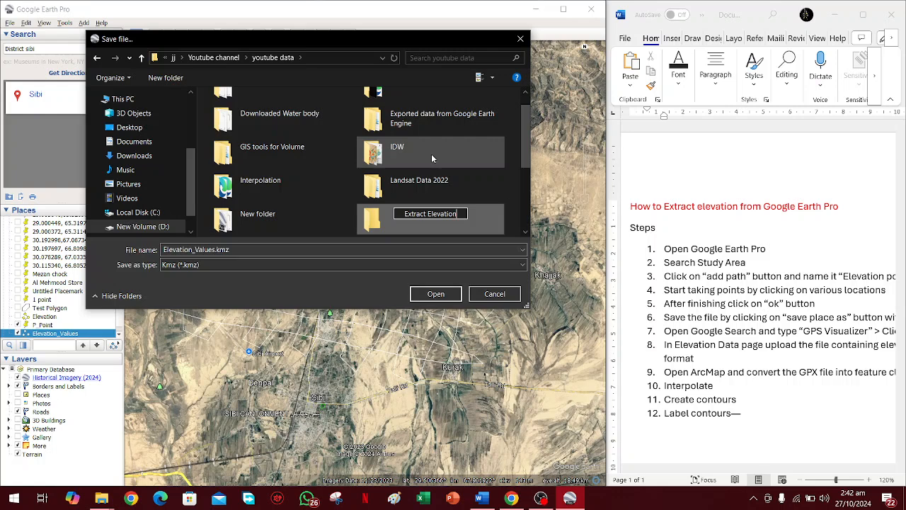
pyautogui.write(' Fr')
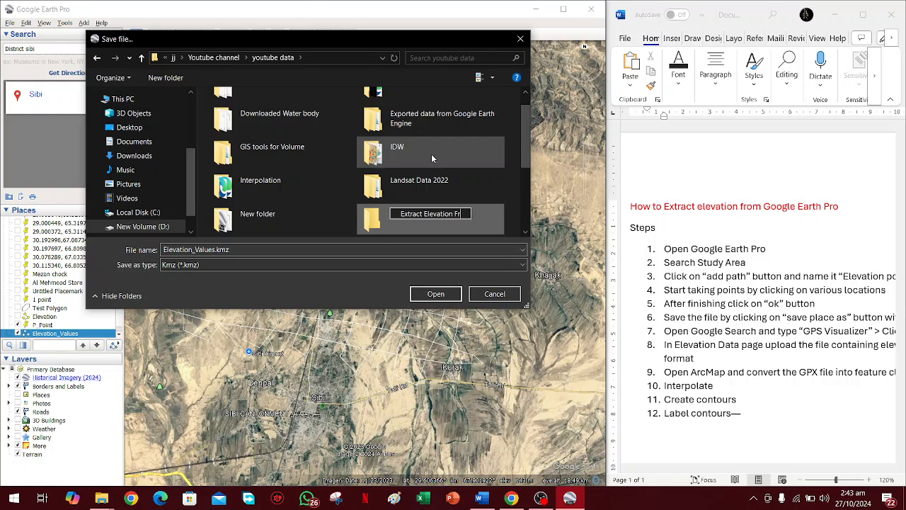
pyautogui.write('m')
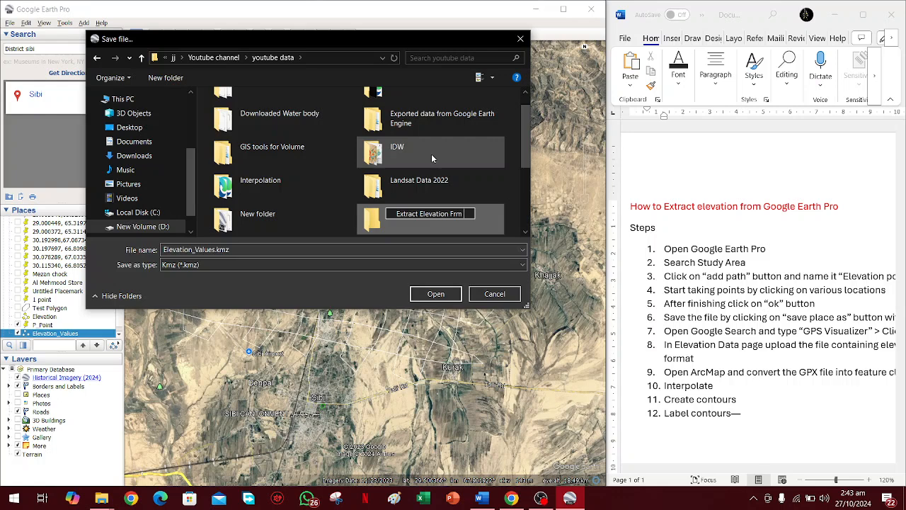
pyautogui.press('BackSpace')
pyautogui.write('om Goo')
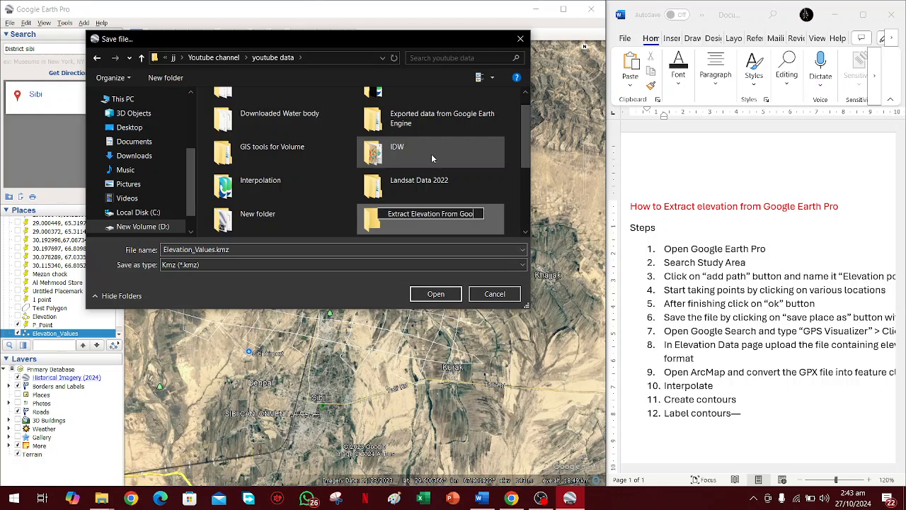
pyautogui.write('gle Earth')
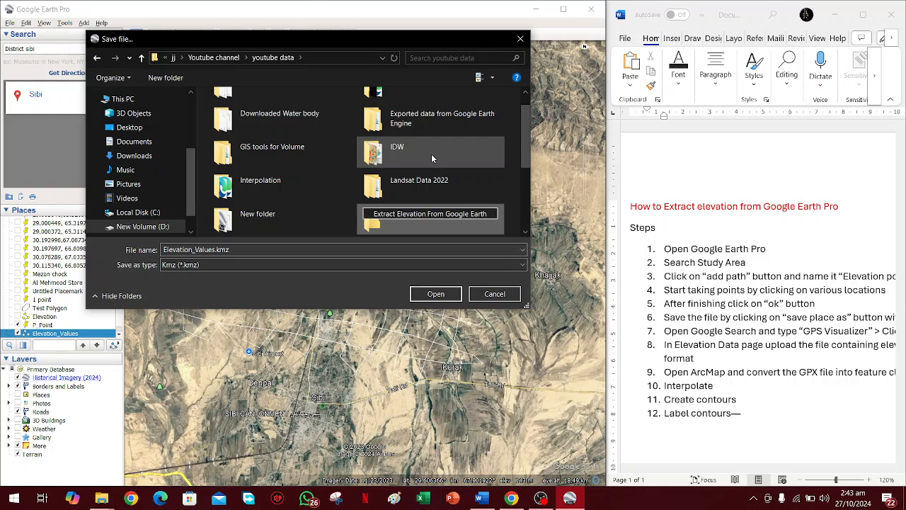
pyautogui.press('Return')
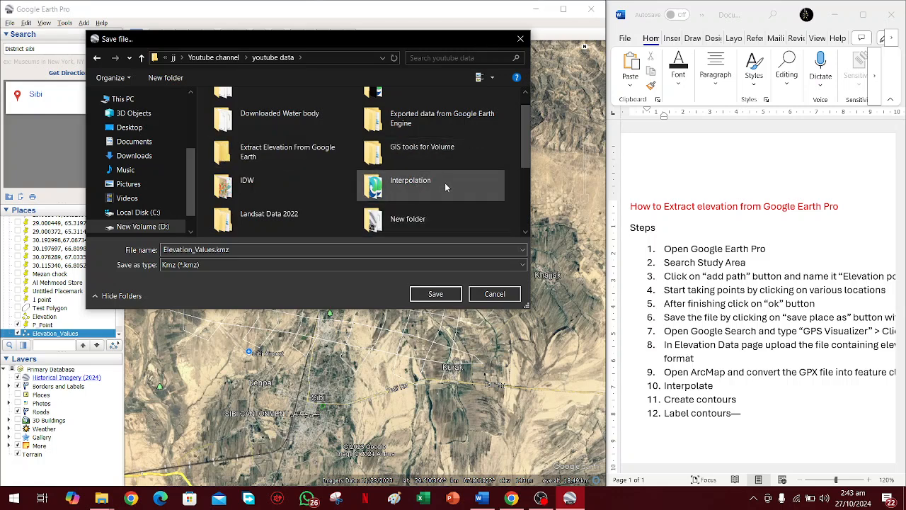
# Save the path as Elevation_Values.kml in KML format inside the Extract Elevation From Google Earth folder.
pyautogui.scroll(1, 405, 168)
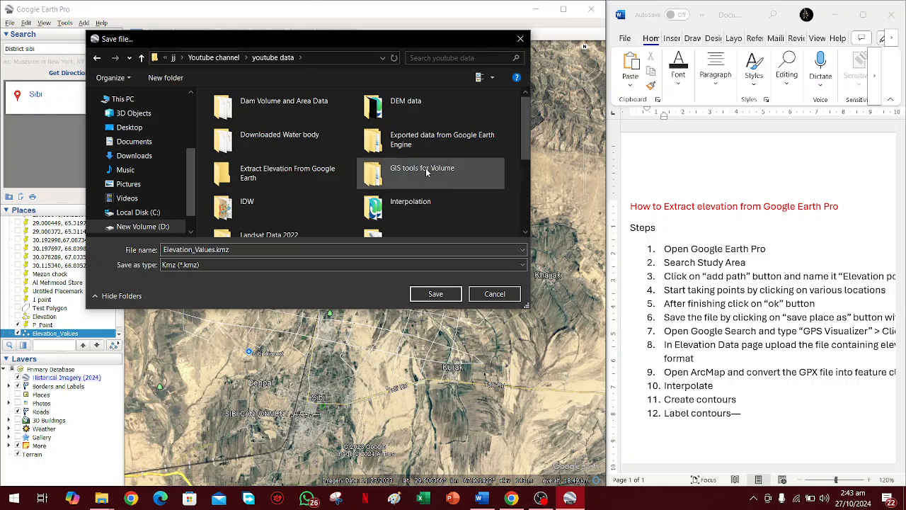
pyautogui.scroll(-5, 390, 152)
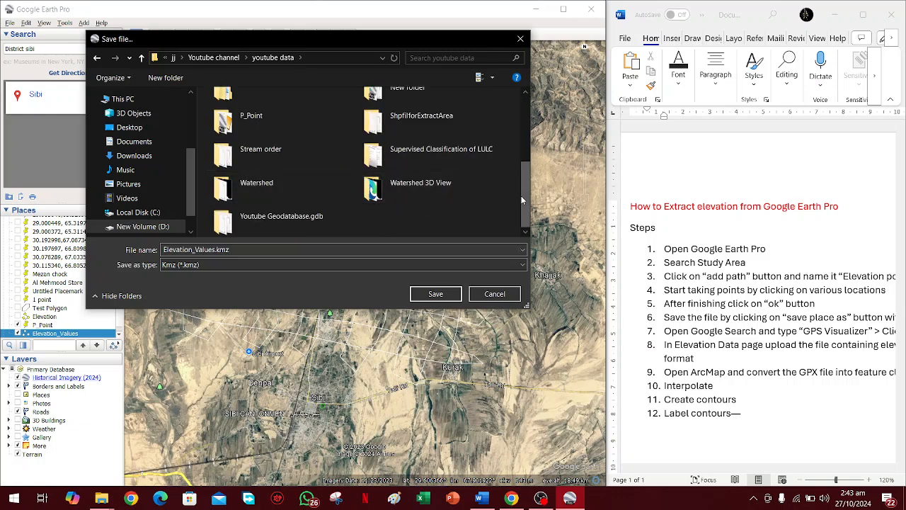
pyautogui.moveTo(523, 197); pyautogui.dragTo(533, 130)
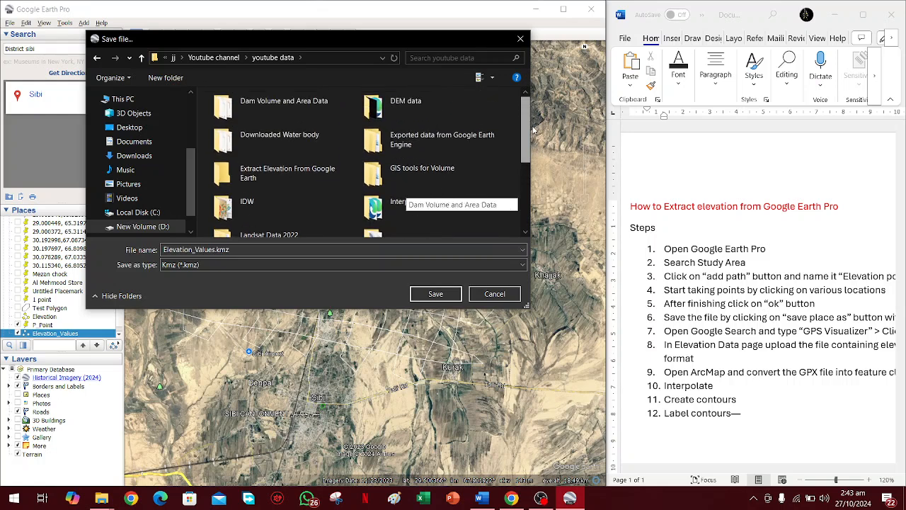
pyautogui.doubleClick(315, 173)
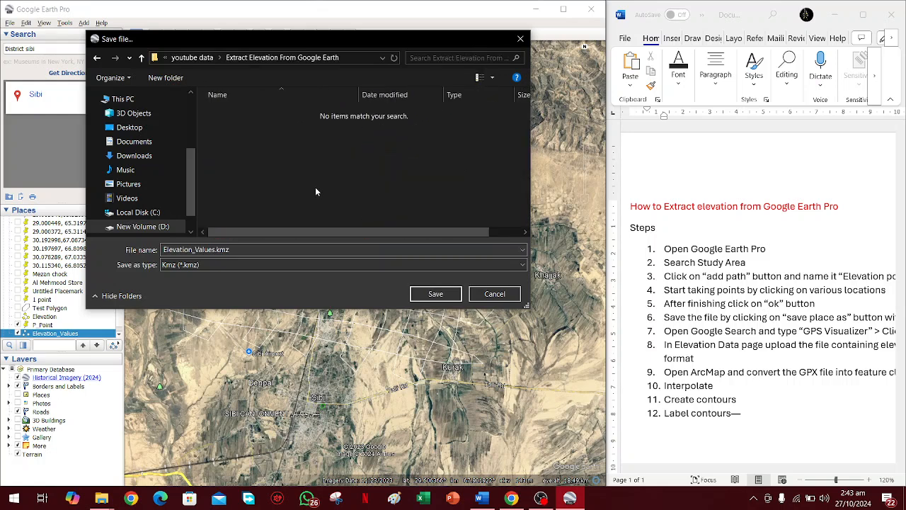
pyautogui.click(188, 265)
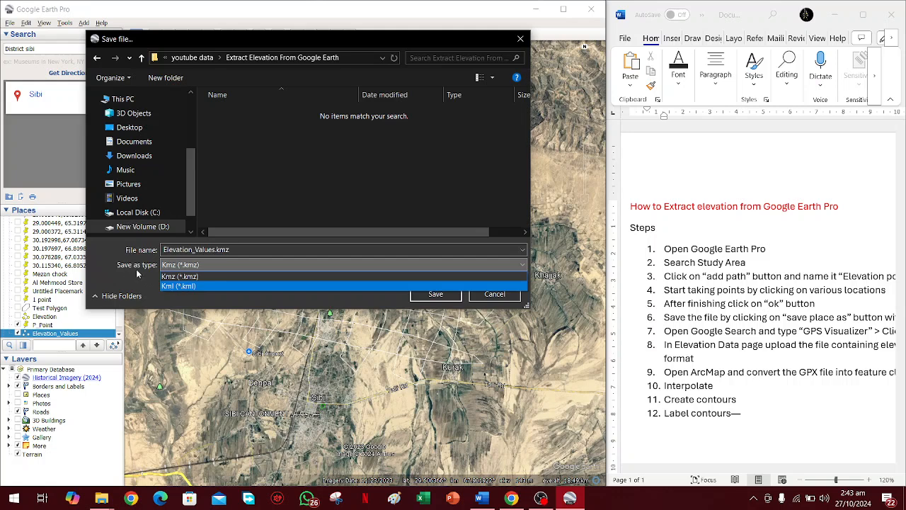
pyautogui.click(172, 286)
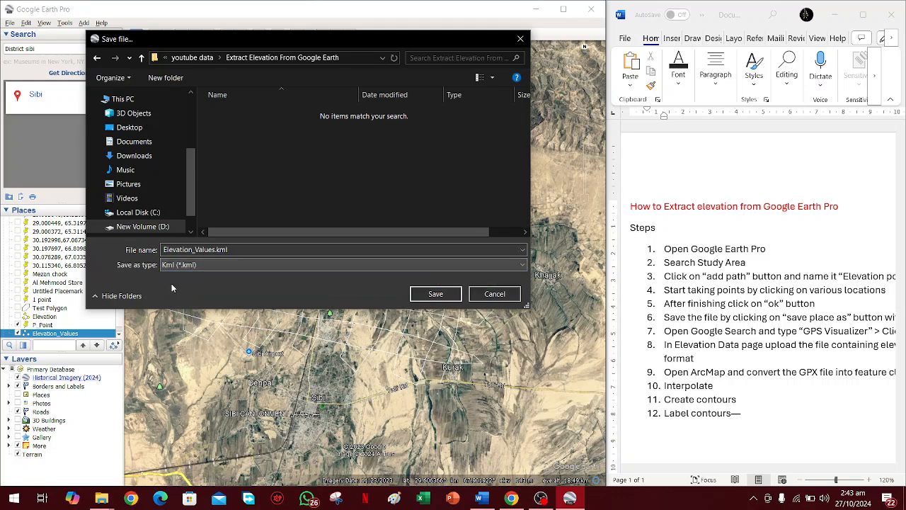
pyautogui.click(423, 296)
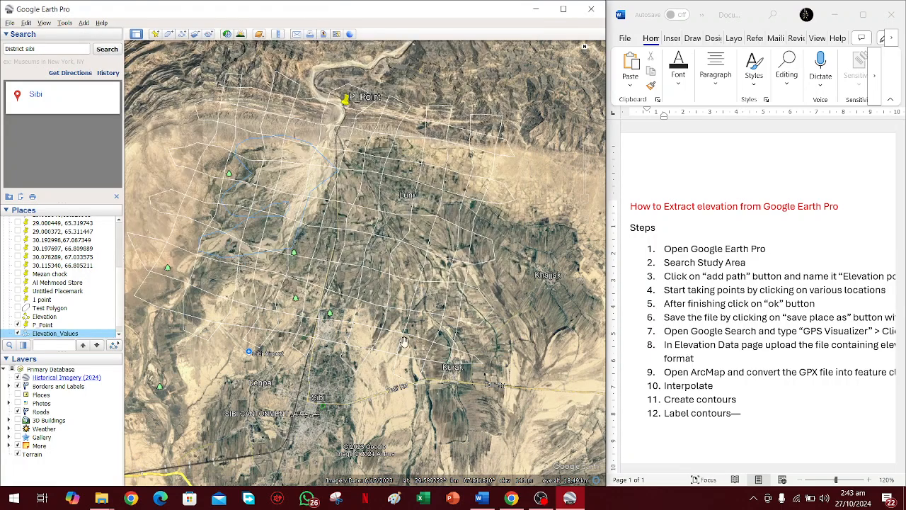
# Switch to Chrome, return to the "gps visualizer" search results and open GPS Visualizer's Elevation data page.
pyautogui.click(514, 499)
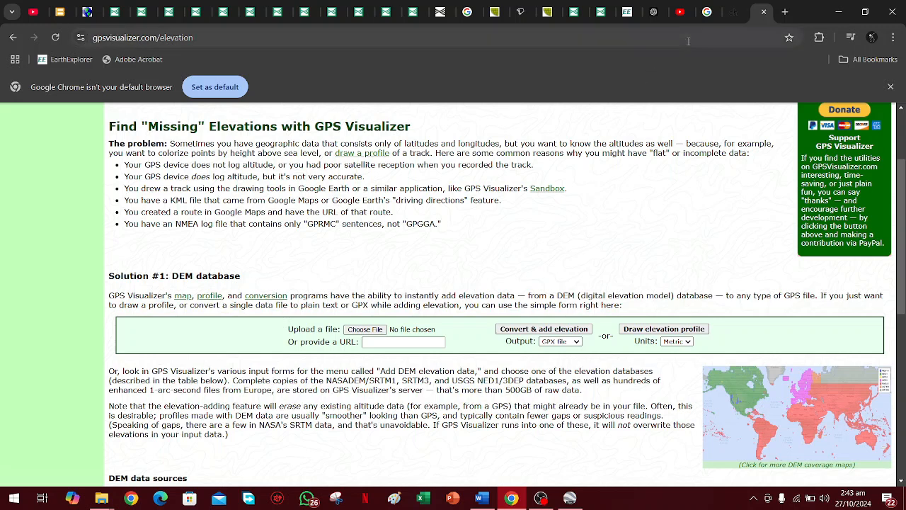
pyautogui.click(13, 37)
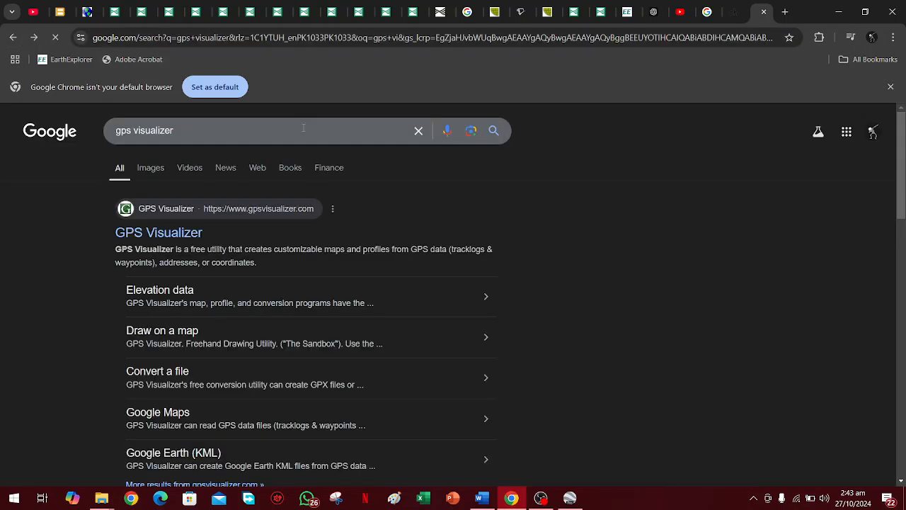
pyautogui.moveTo(186, 133); pyautogui.dragTo(110, 133)
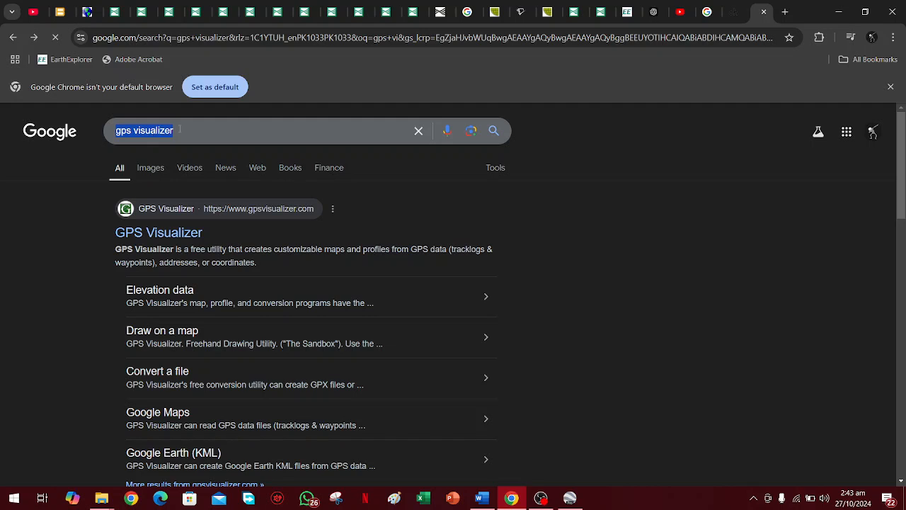
pyautogui.scroll(-2, 153, 226)
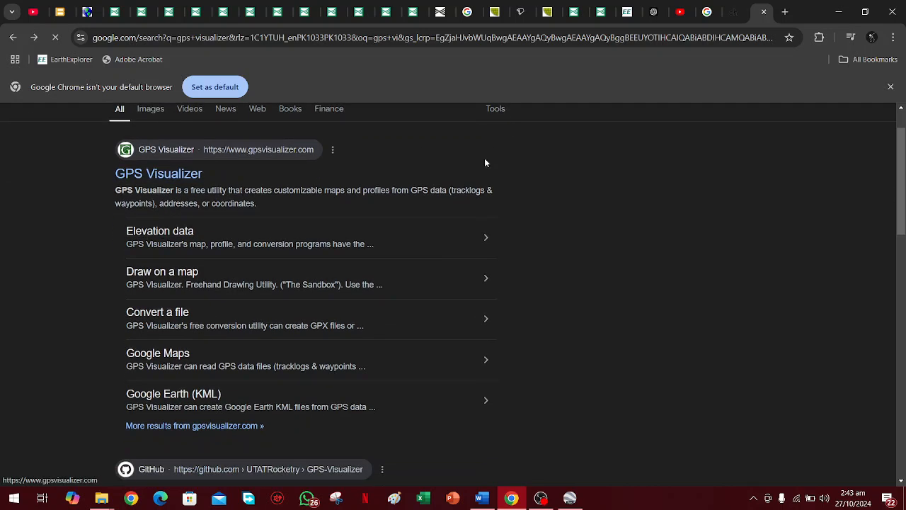
pyautogui.scroll(2, 486, 162)
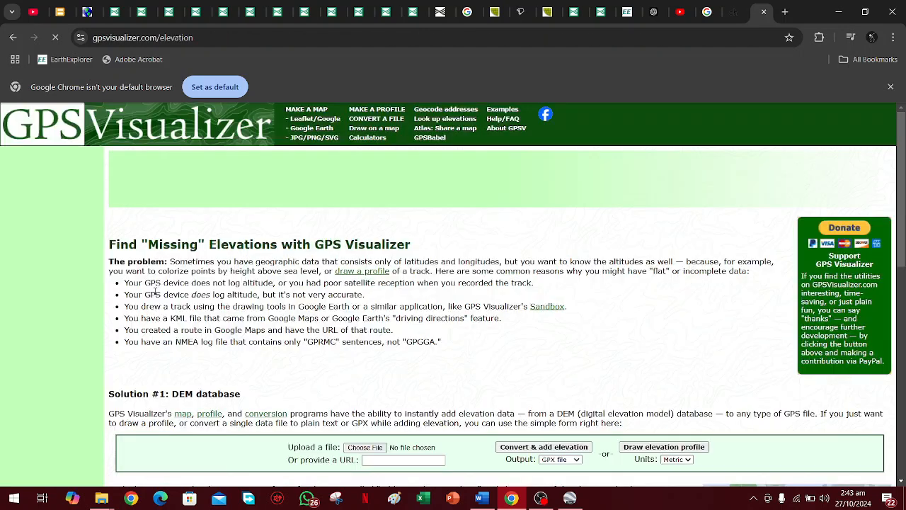
# Choose Elevation_Values.kml from youtube data's Extract Elevation From Google Earth folder as the upload file for the DEM database conversion.
pyautogui.scroll(-2, 319, 233)
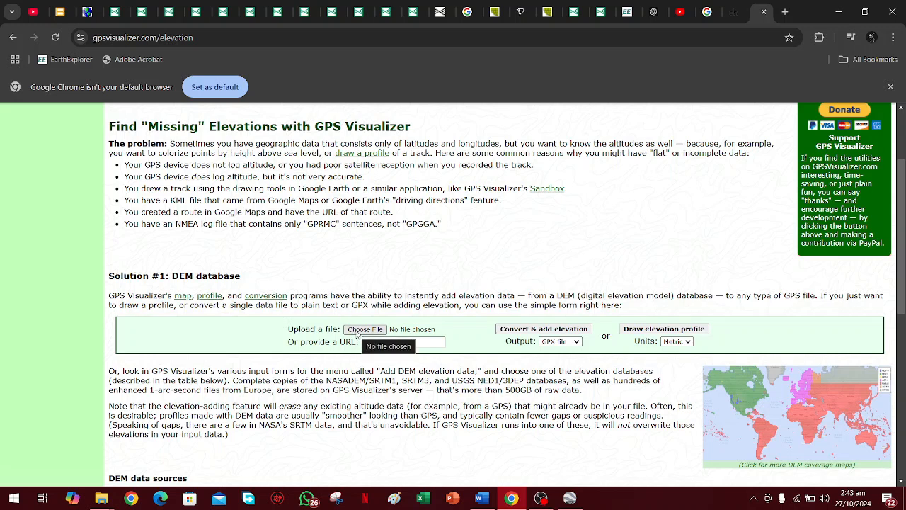
pyautogui.click(358, 335)
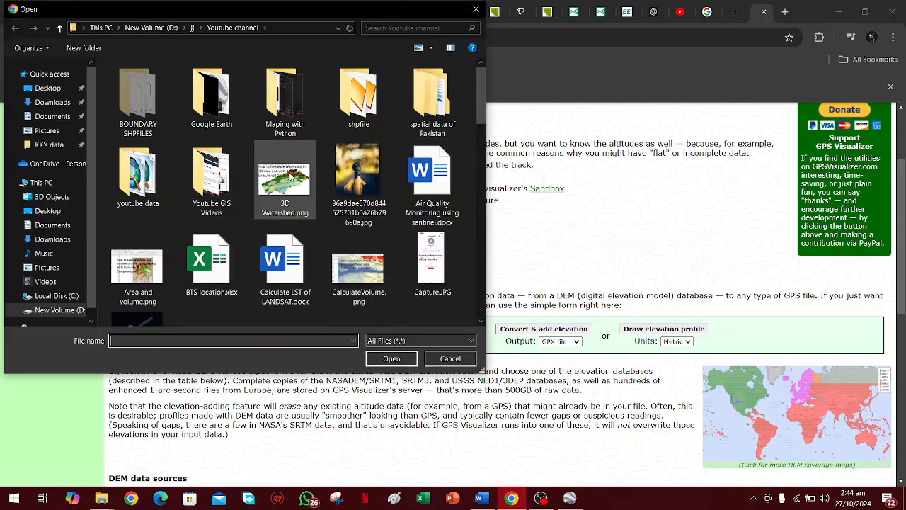
pyautogui.scroll(-2, 388, 140)
pyautogui.scroll(2, 257, 194)
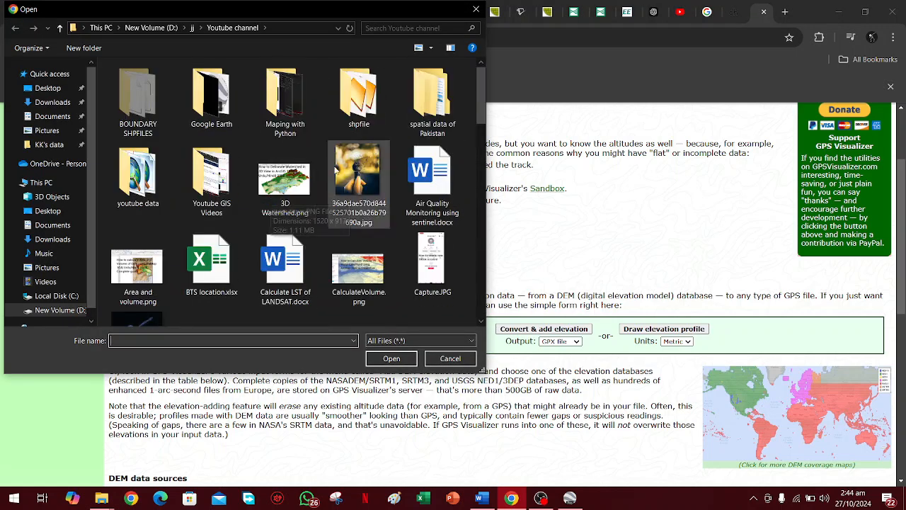
pyautogui.doubleClick(152, 186)
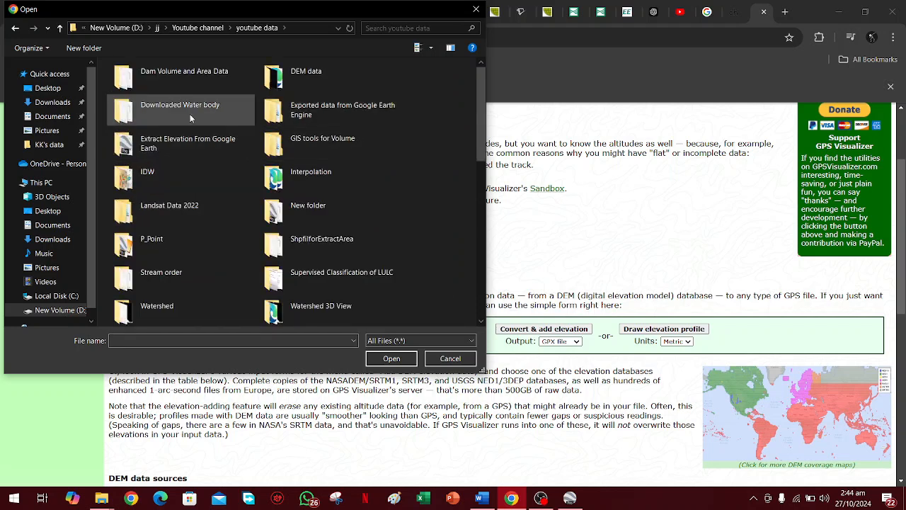
pyautogui.doubleClick(191, 143)
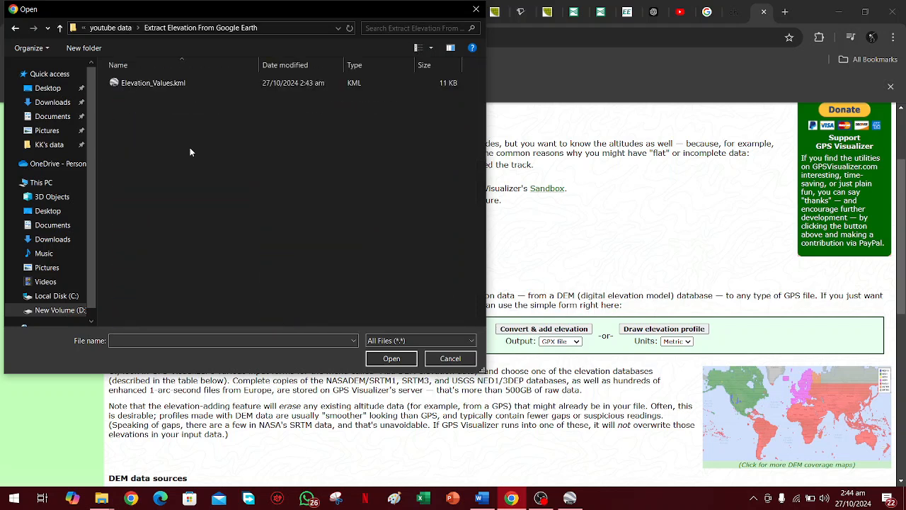
pyautogui.click(167, 84)
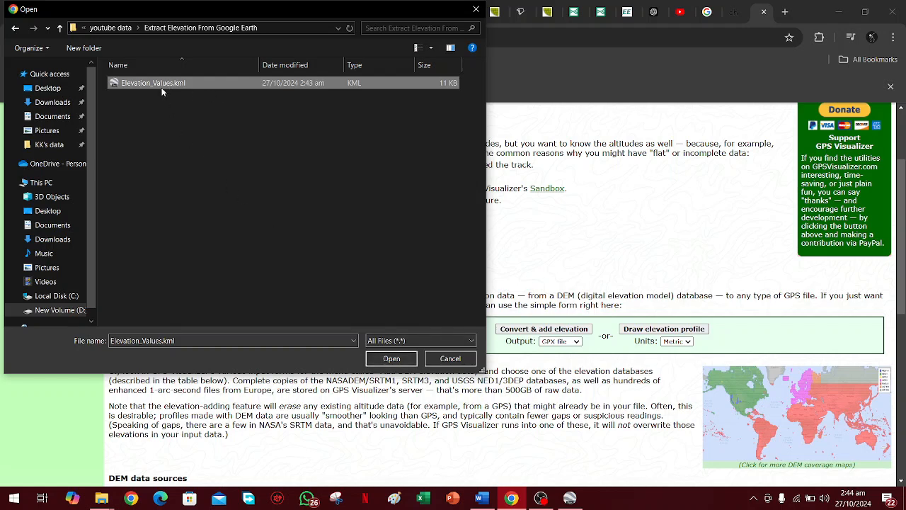
pyautogui.click(391, 359)
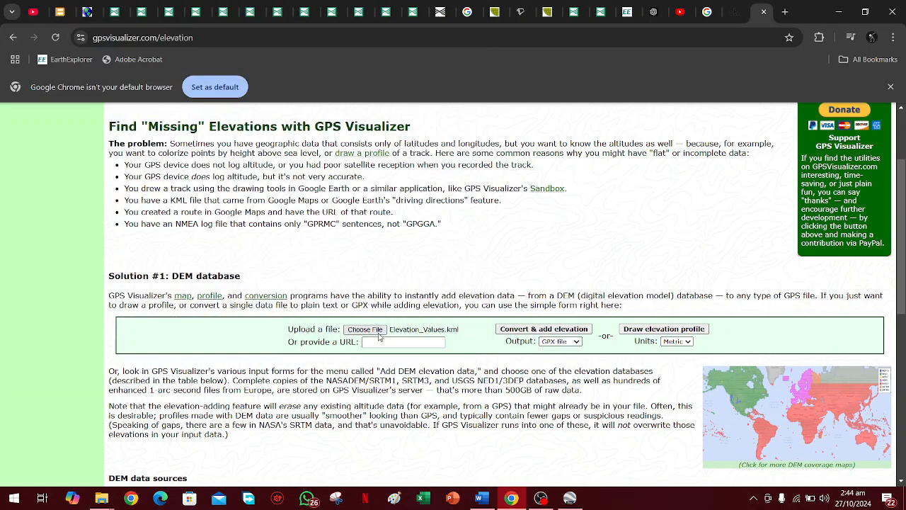
# Set the output format to GPX file and convert the uploaded KML with elevation added.
pyautogui.click(565, 342)
pyautogui.click(492, 346)
pyautogui.click(550, 344)
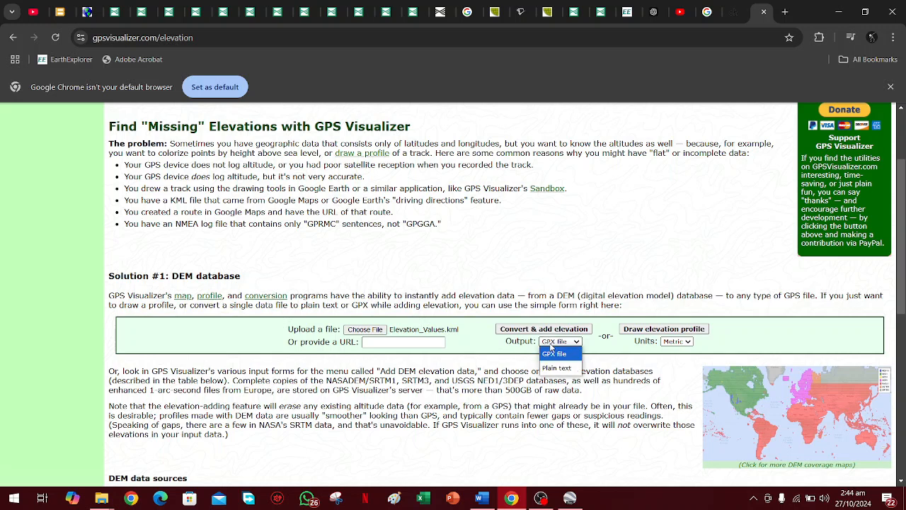
pyautogui.click(551, 354)
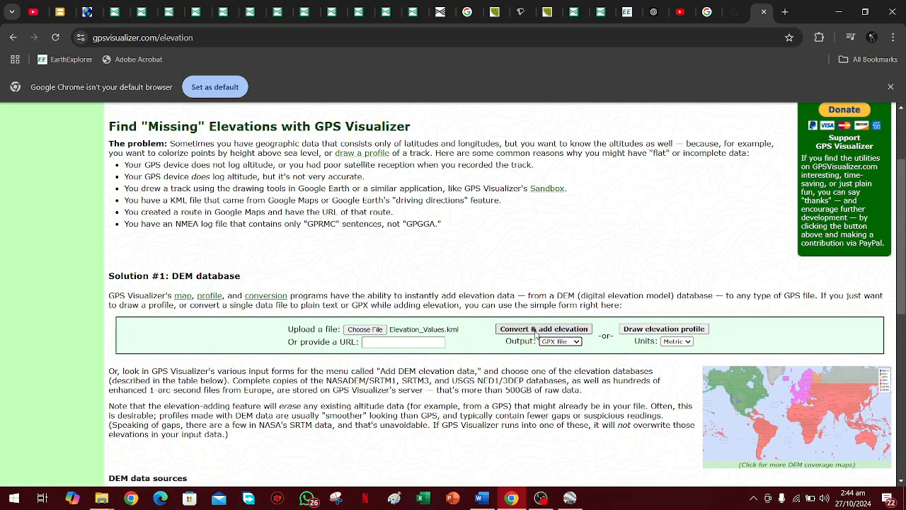
pyautogui.click(549, 333)
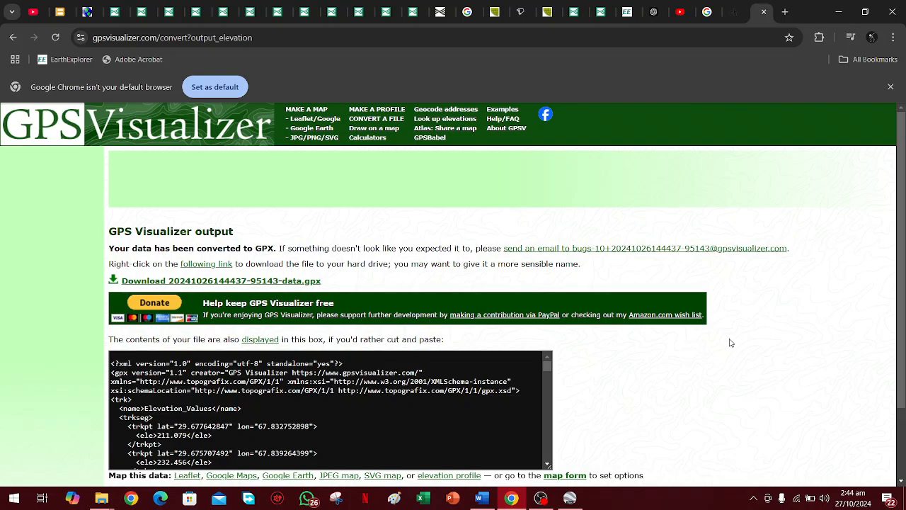
# Download the converted GPX file to the computer and minimize the browser.
pyautogui.scroll(-3, 731, 342)
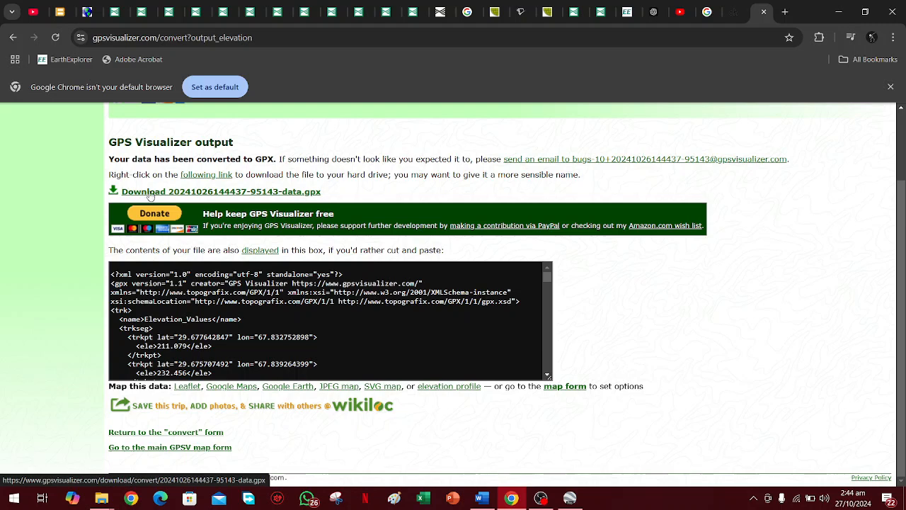
pyautogui.click(192, 198)
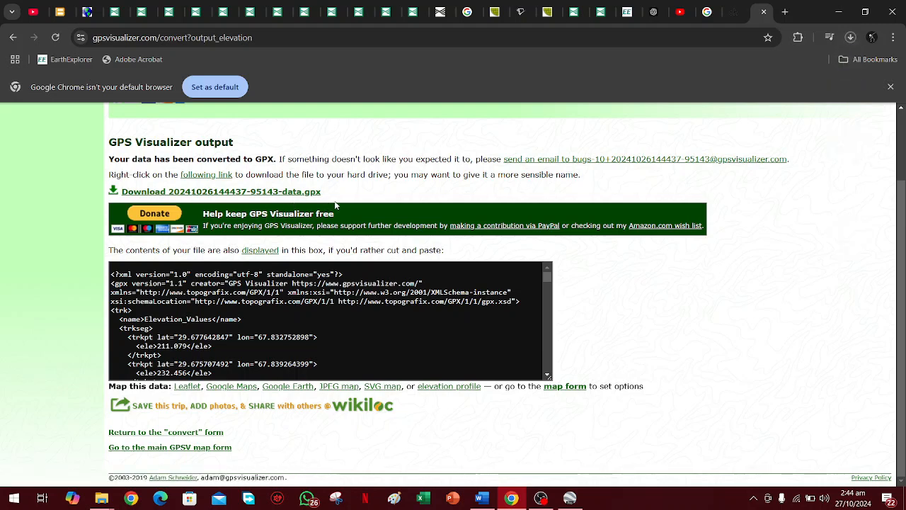
pyautogui.click(842, 14)
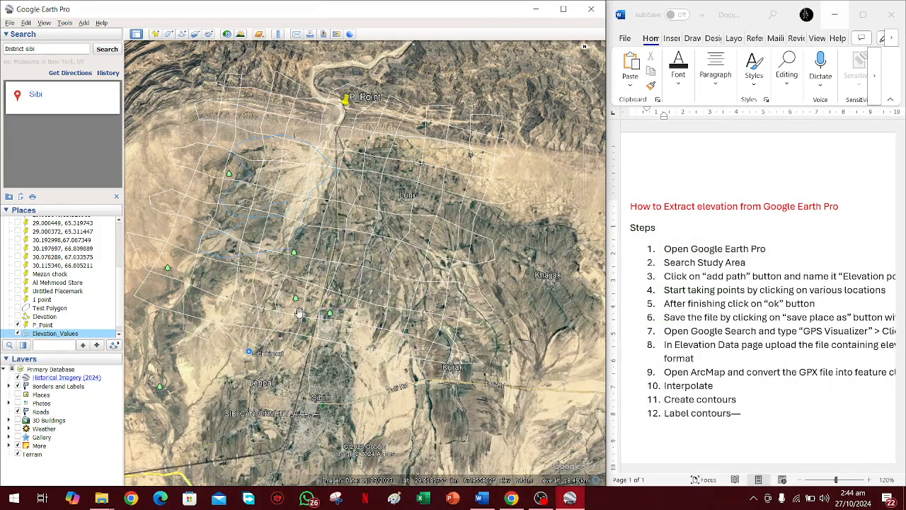
pyautogui.moveTo(103, 499)
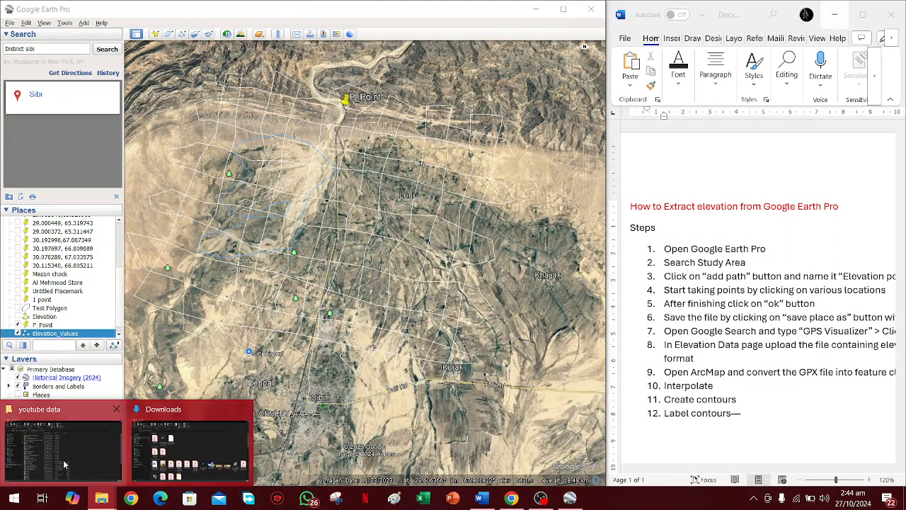
pyautogui.moveTo(63, 460)
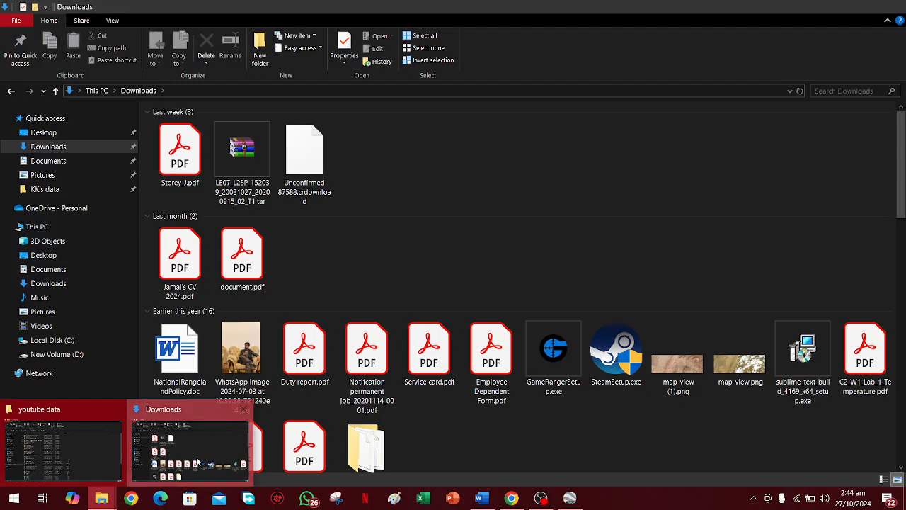
pyautogui.click(190, 450)
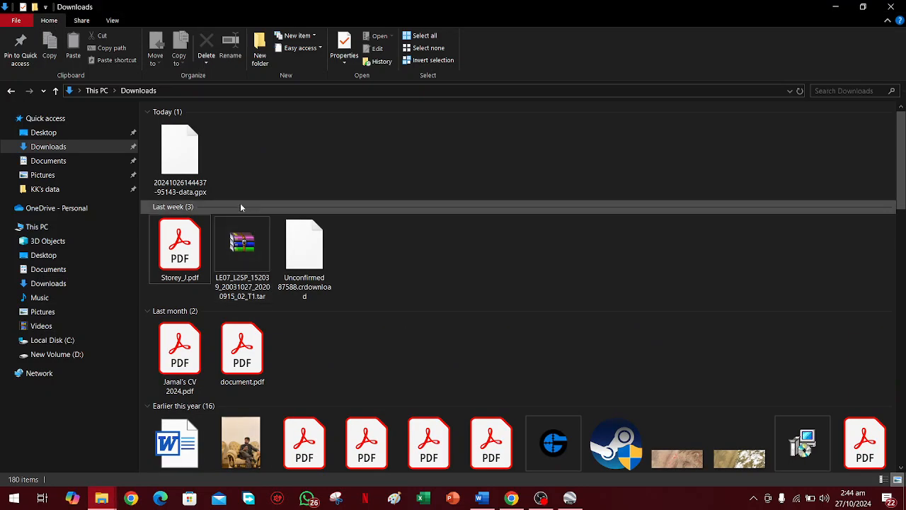
pyautogui.click(206, 170)
pyautogui.rightClick(198, 170)
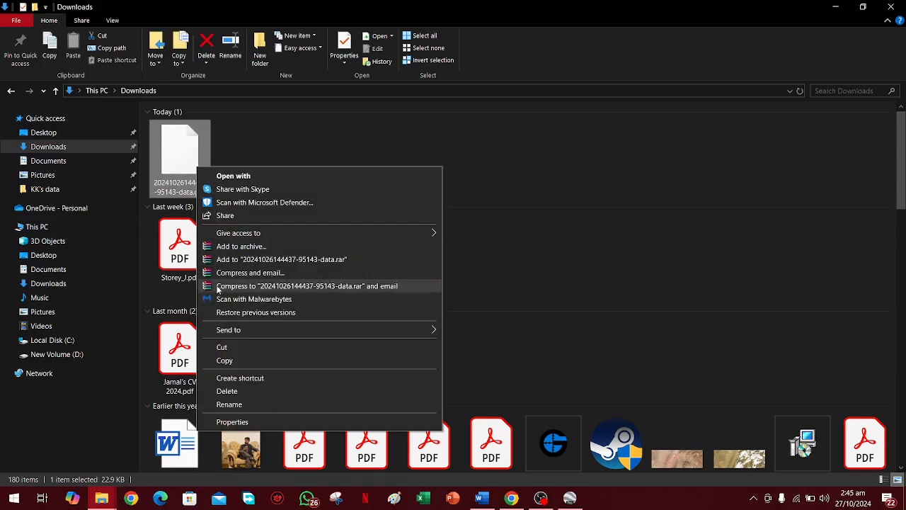
pyautogui.click(224, 347)
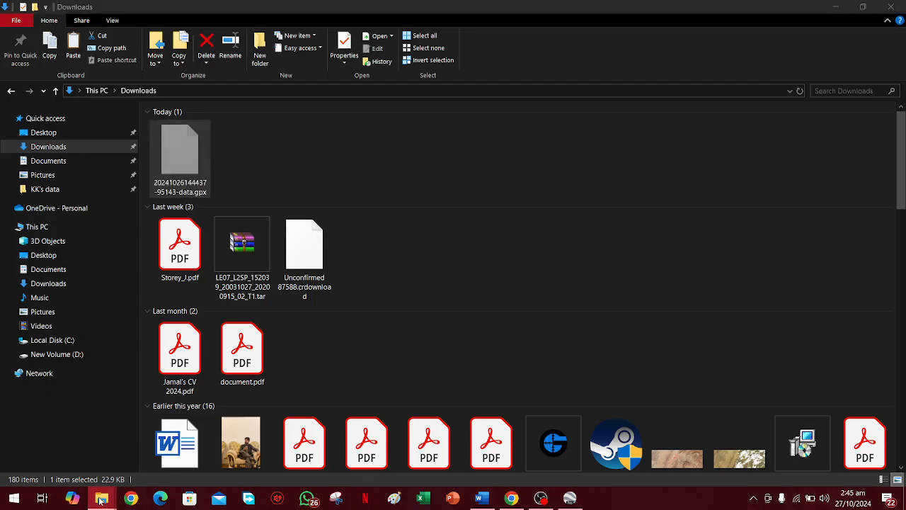
# Paste the GPX file into the Extract Elevation From Google Earth folder inside youtube data.
pyautogui.moveTo(101, 498)
pyautogui.click(34, 465)
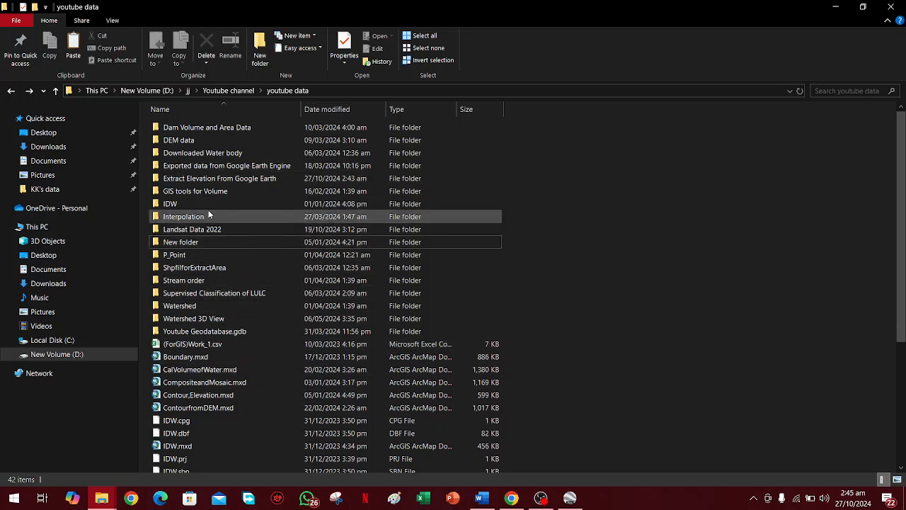
pyautogui.doubleClick(204, 178)
pyautogui.rightClick(285, 242)
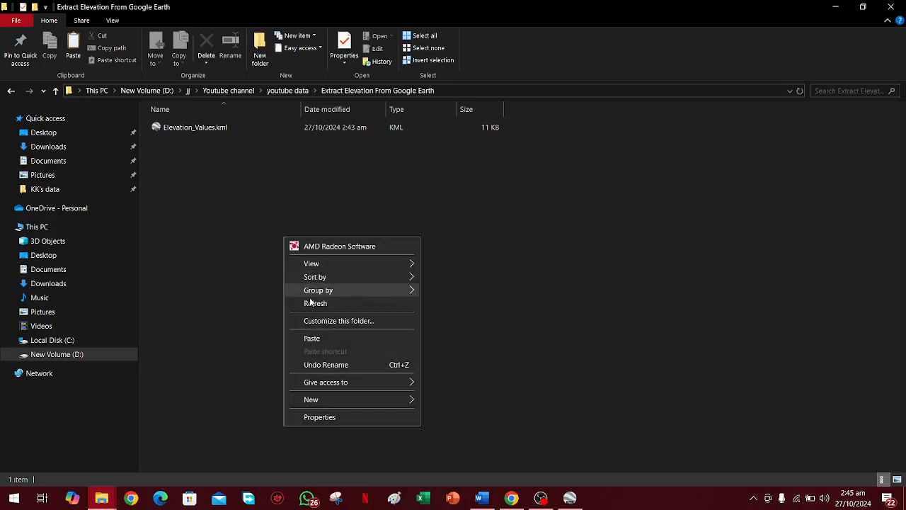
pyautogui.click(328, 337)
pyautogui.click(323, 302)
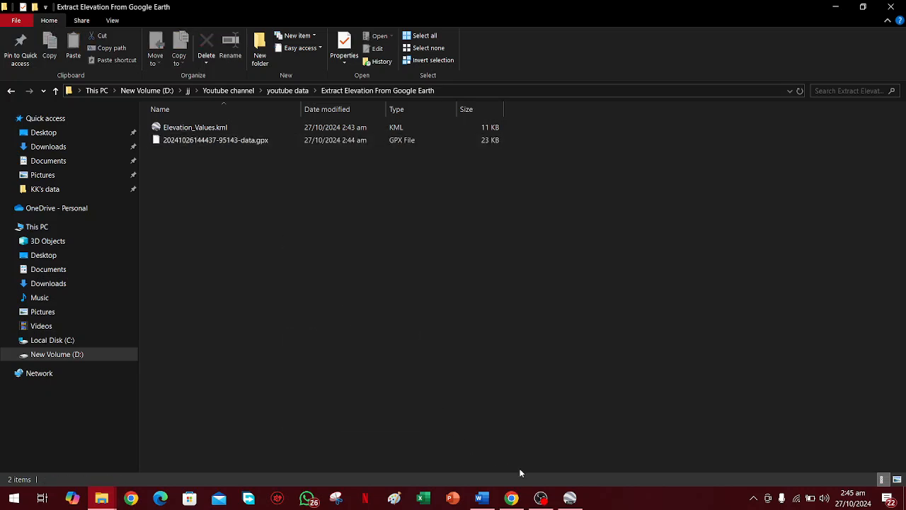
# Launch ArcMap 10.8 and dismiss its Getting Started dialog to begin with an untitled map.
pyautogui.click(2, 501)
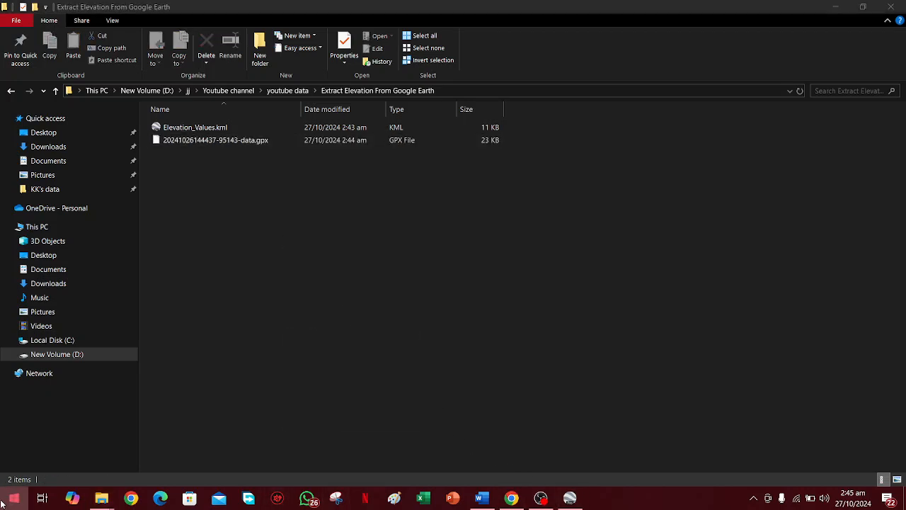
pyautogui.write('arcmap')
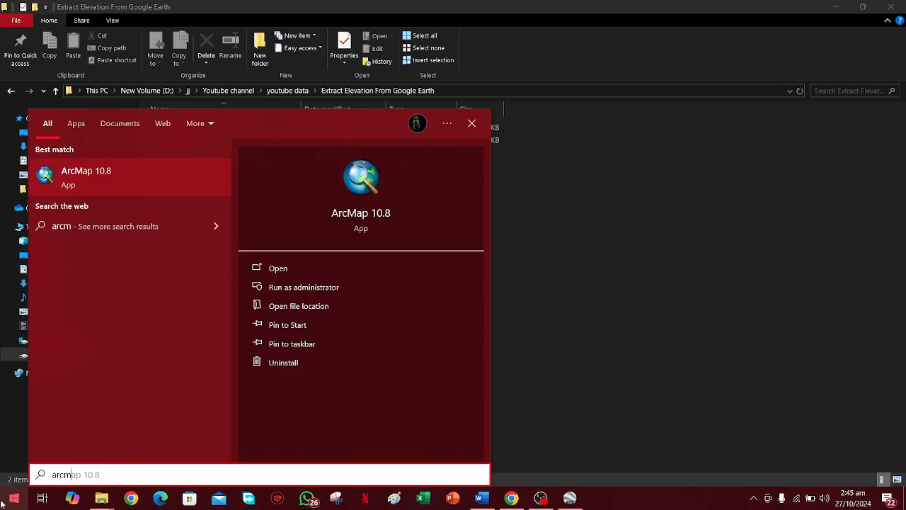
pyautogui.press('Return')
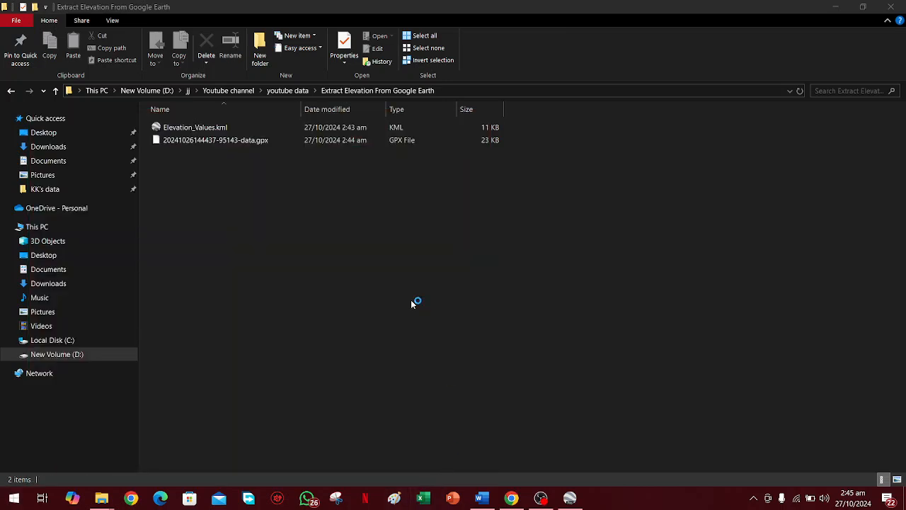
pyautogui.click(540, 499)
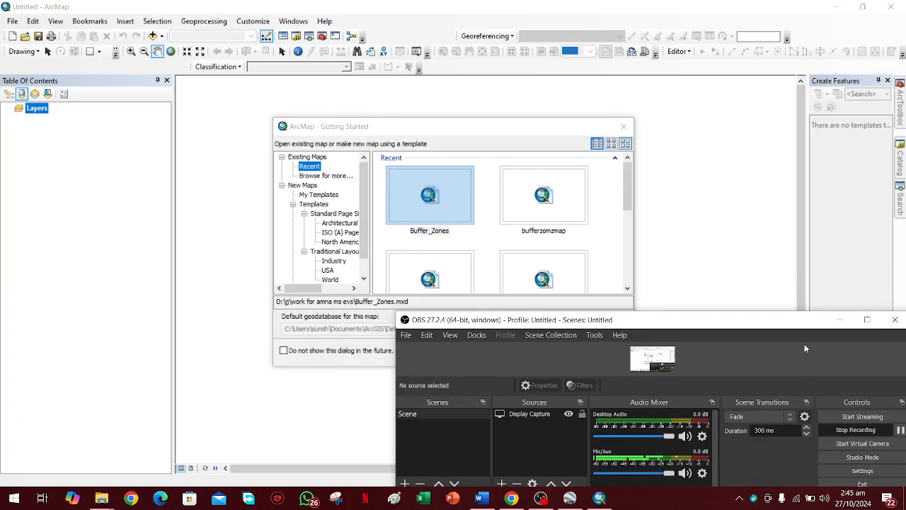
pyautogui.click(839, 319)
pyautogui.click(624, 126)
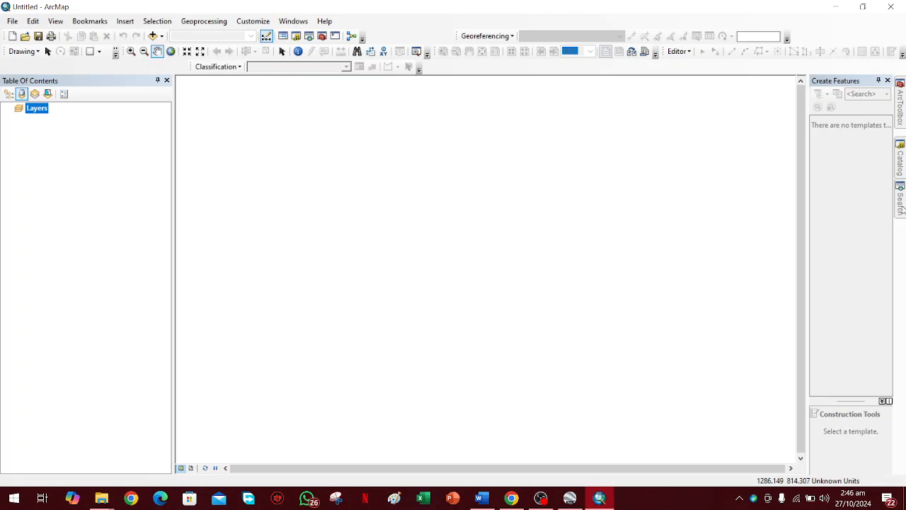
# Search for the GPX To Features conversion tool and open it.
pyautogui.doubleClick(706, 3)
pyautogui.moveTo(704, 9); pyautogui.dragTo(608, 0)
pyautogui.click(898, 199)
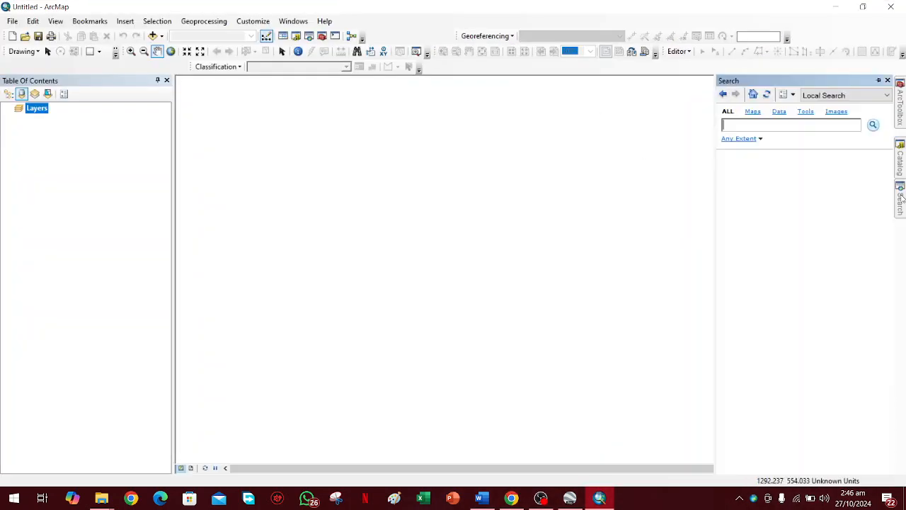
pyautogui.write('gpx')
pyautogui.press('Return')
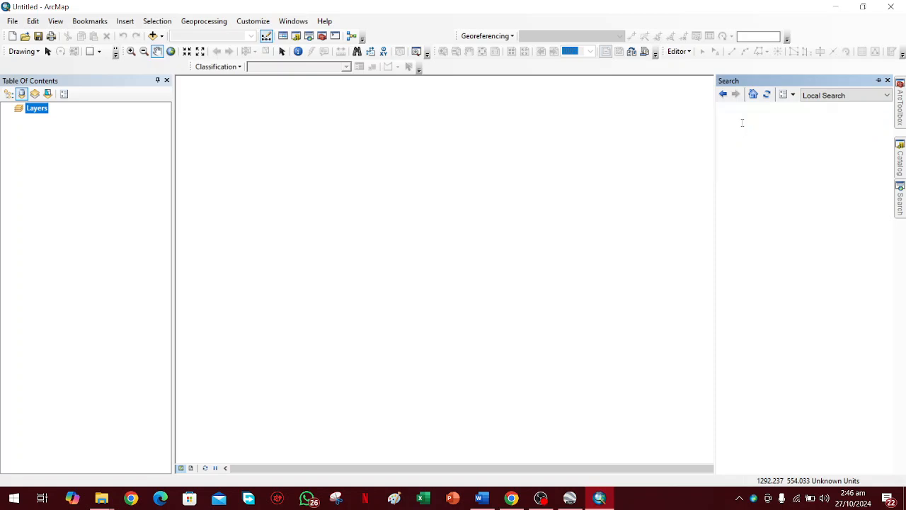
pyautogui.click(760, 170)
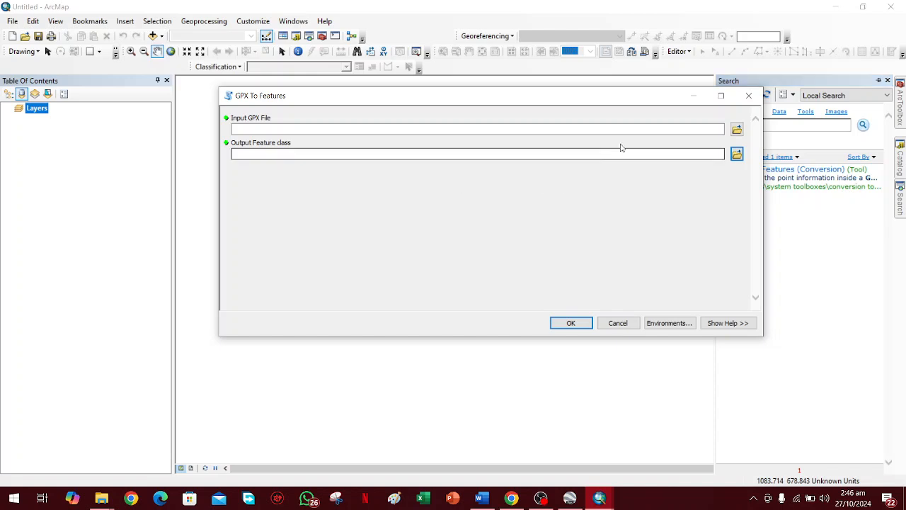
pyautogui.click(337, 126)
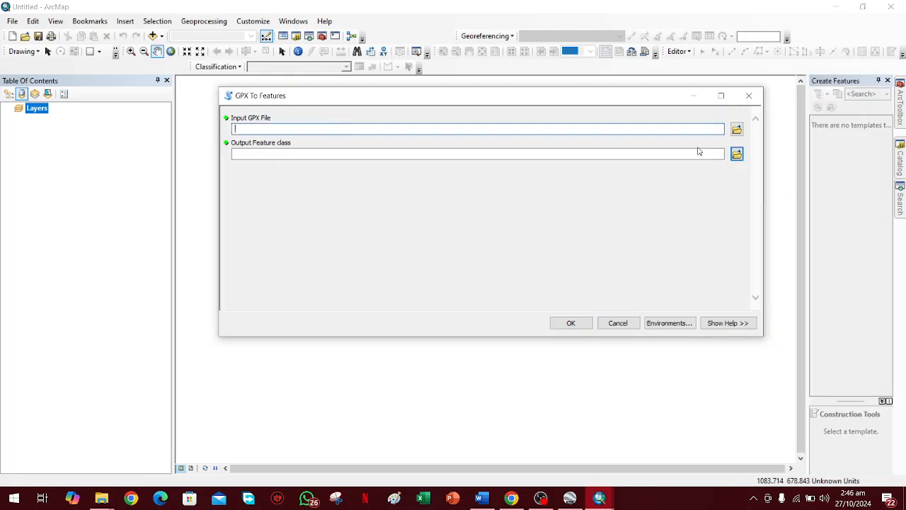
pyautogui.click(737, 129)
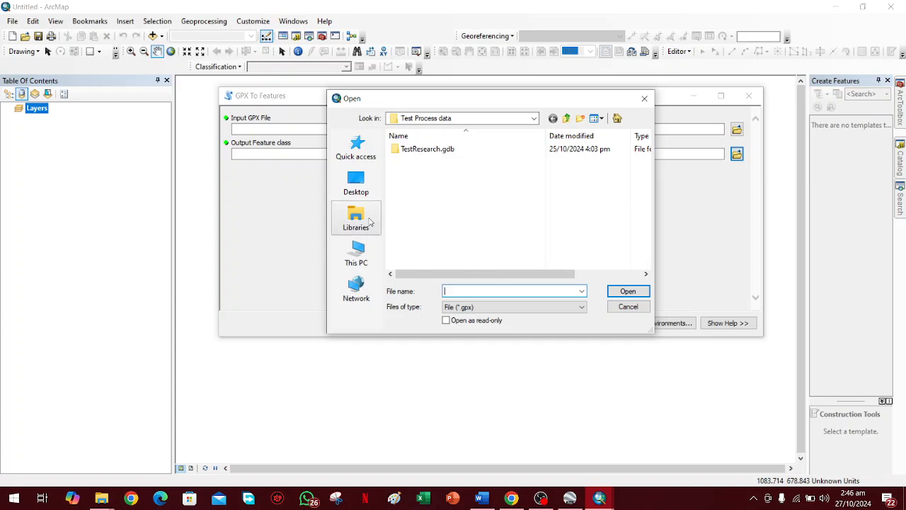
pyautogui.click(357, 253)
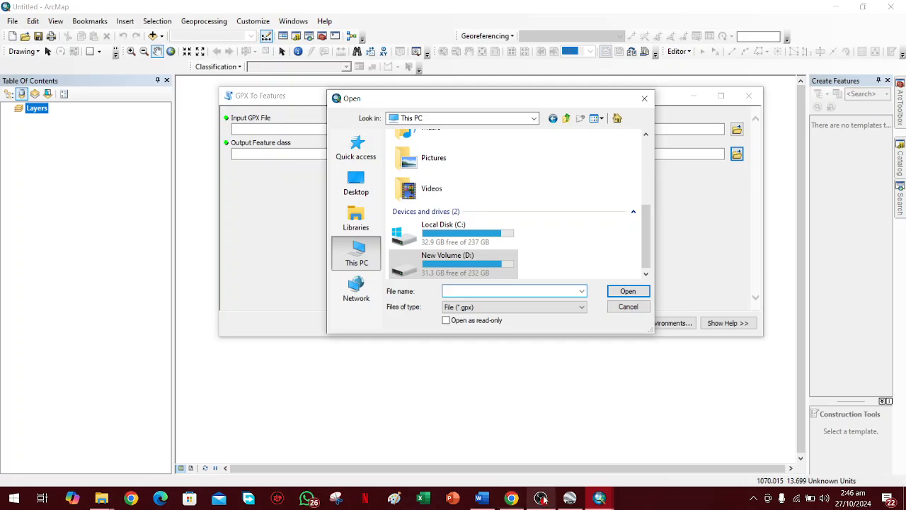
pyautogui.click(540, 497)
pyautogui.click(900, 429)
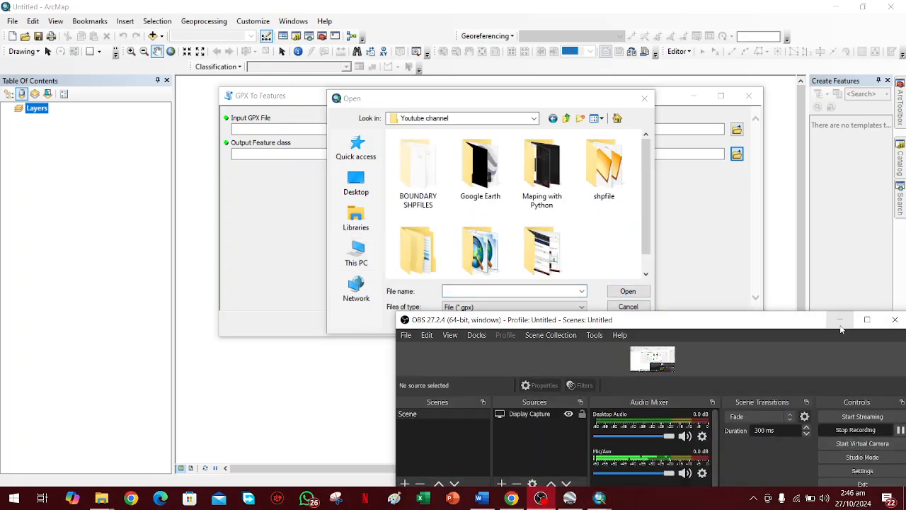
pyautogui.click(840, 319)
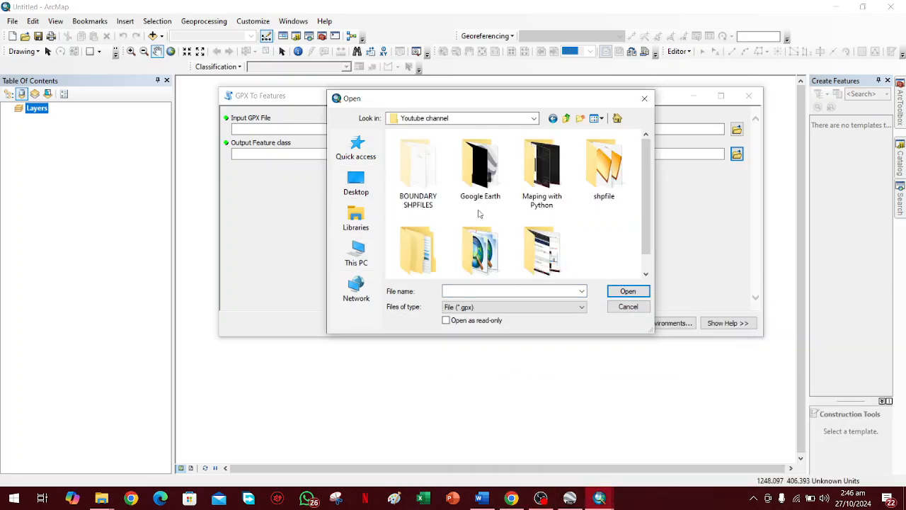
pyautogui.scroll(-1, 521, 224)
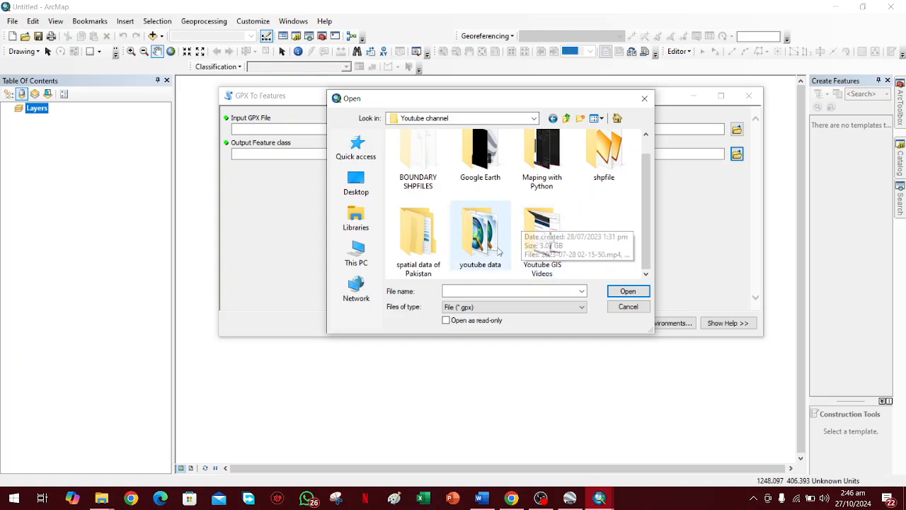
pyautogui.doubleClick(480, 234)
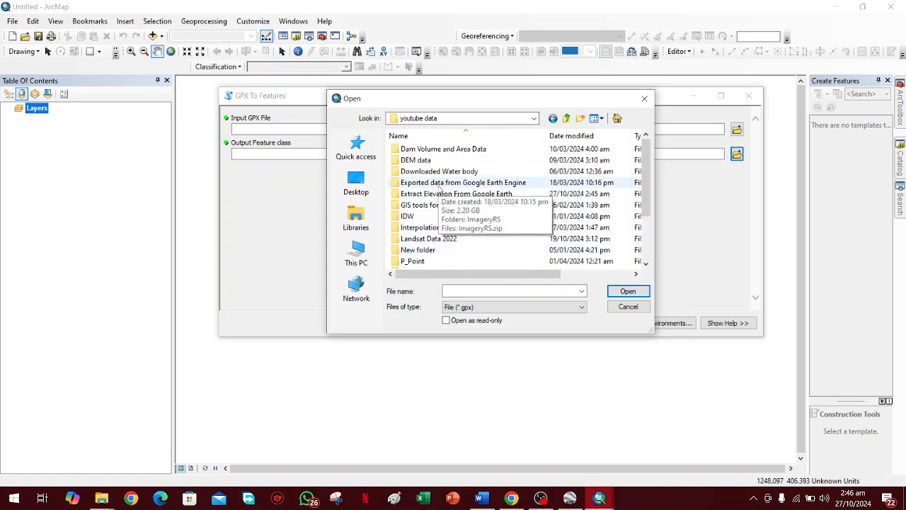
pyautogui.doubleClick(439, 194)
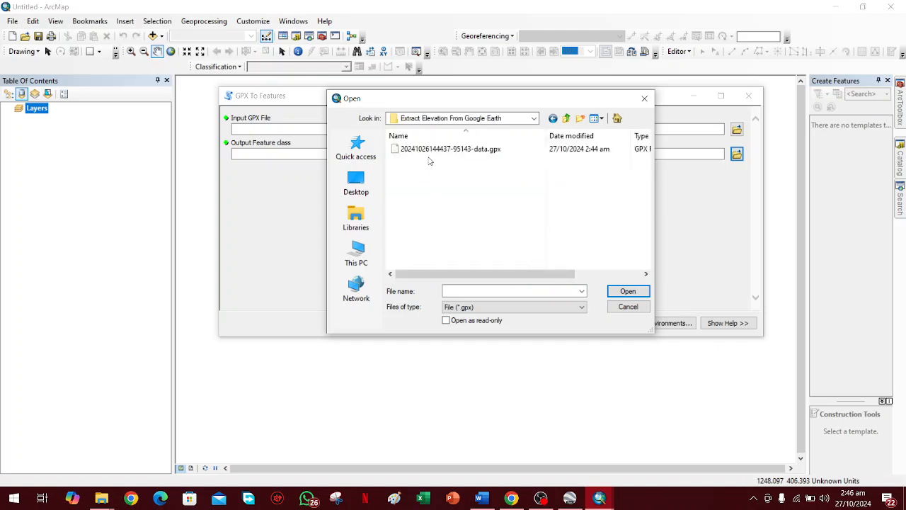
pyautogui.click(456, 150)
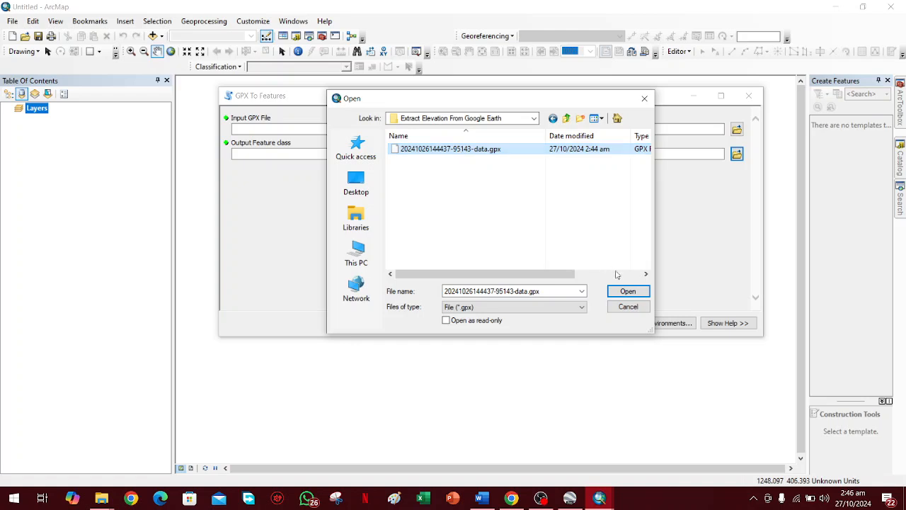
pyautogui.click(614, 291)
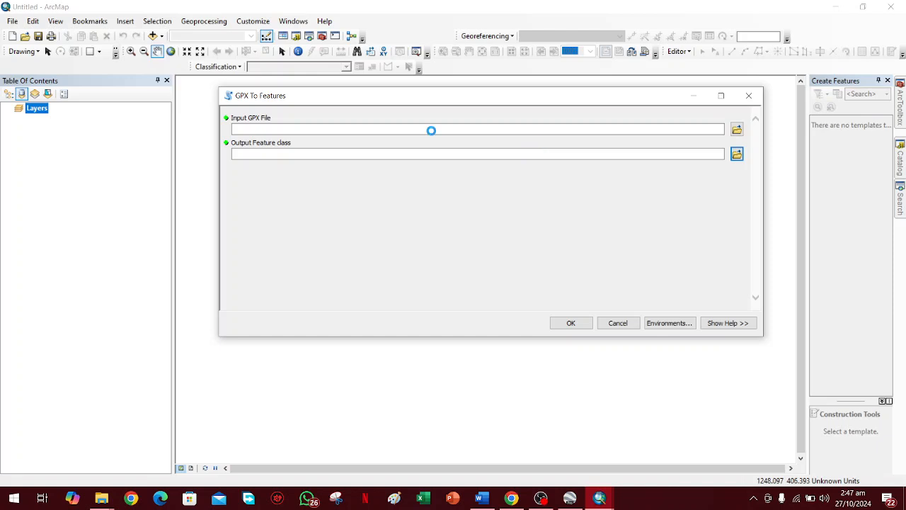
# Name the output feature class Elevation_Values in TestResearch.gdb and run the GPX conversion.
pyautogui.click(541, 499)
pyautogui.click(545, 251)
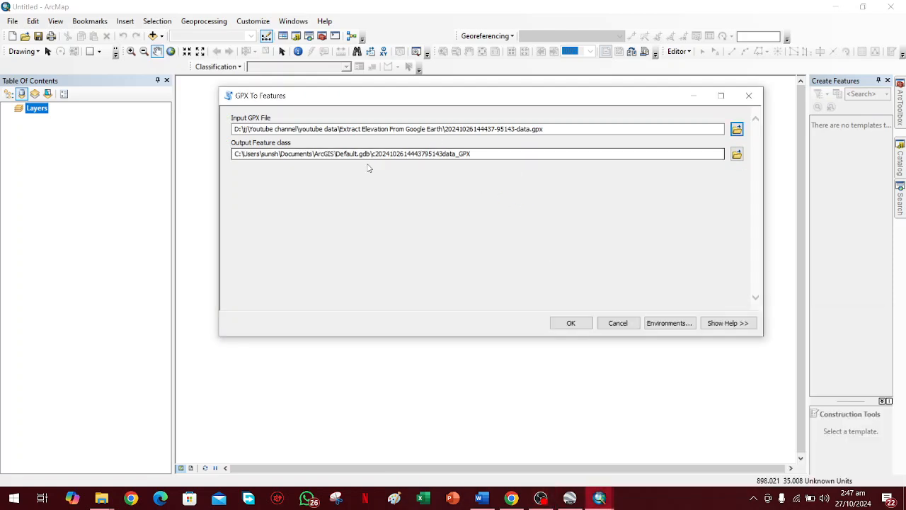
pyautogui.click(736, 155)
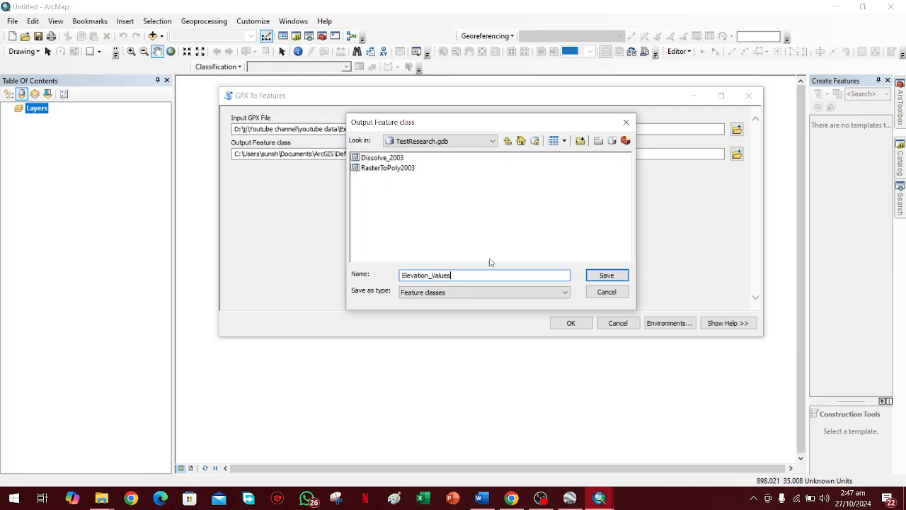
pyautogui.click(595, 276)
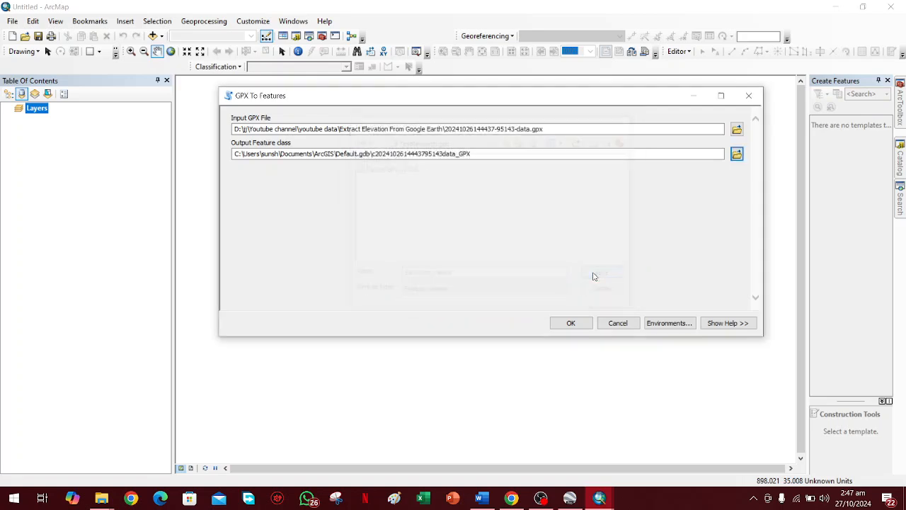
pyautogui.click(558, 322)
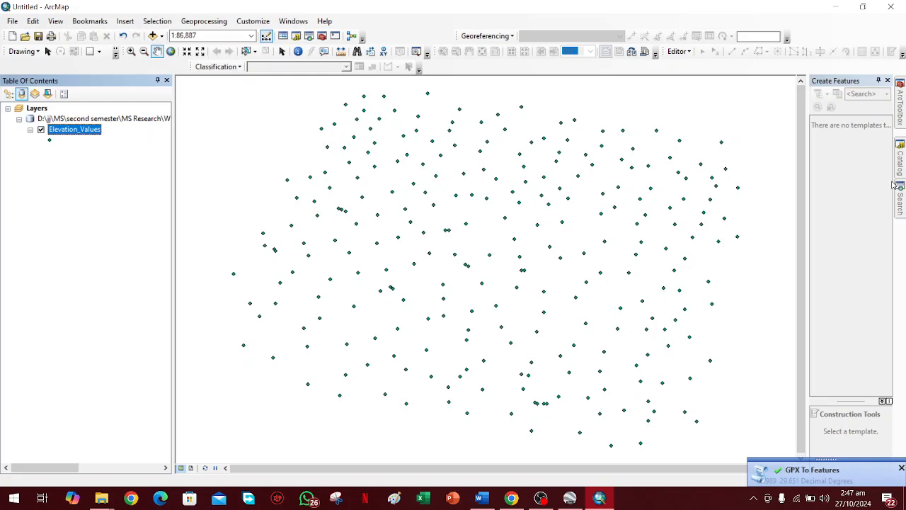
# Open the IDW tool from the Interpolation toolset of the Spatial Analyst Tools.
pyautogui.click(901, 108)
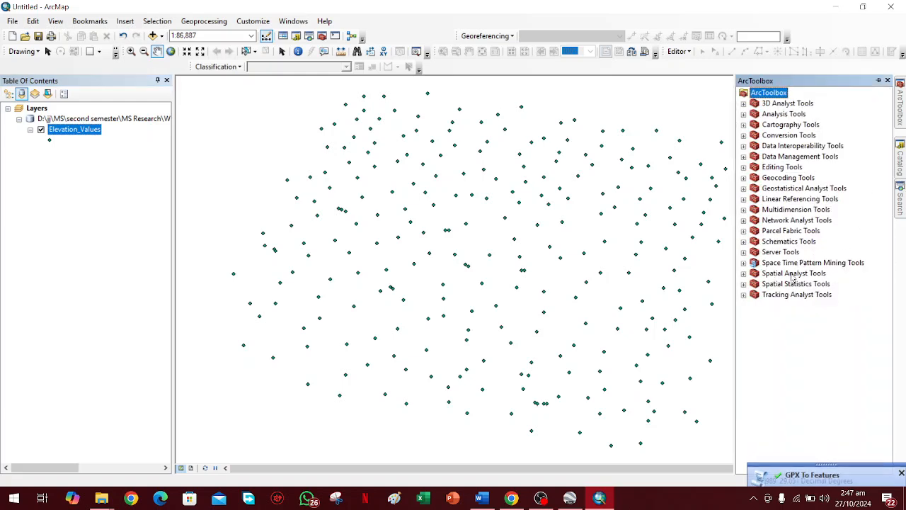
pyautogui.doubleClick(794, 275)
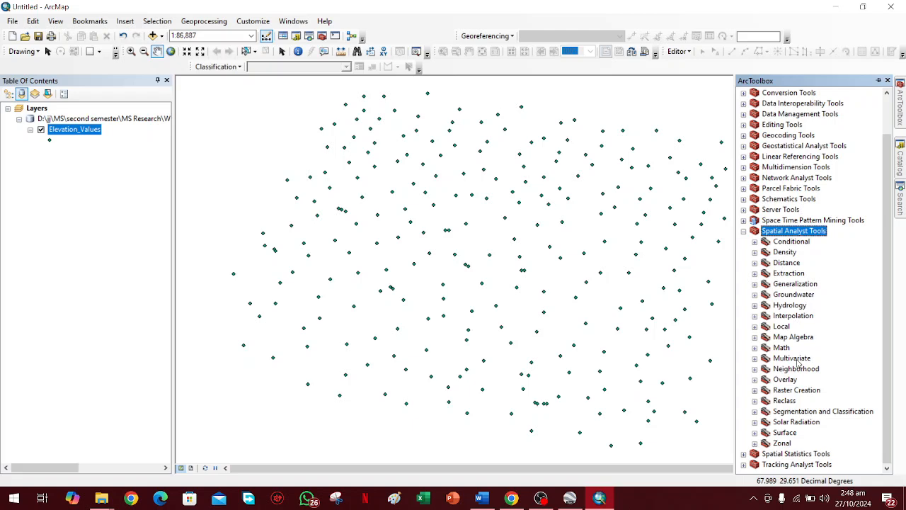
pyautogui.doubleClick(793, 316)
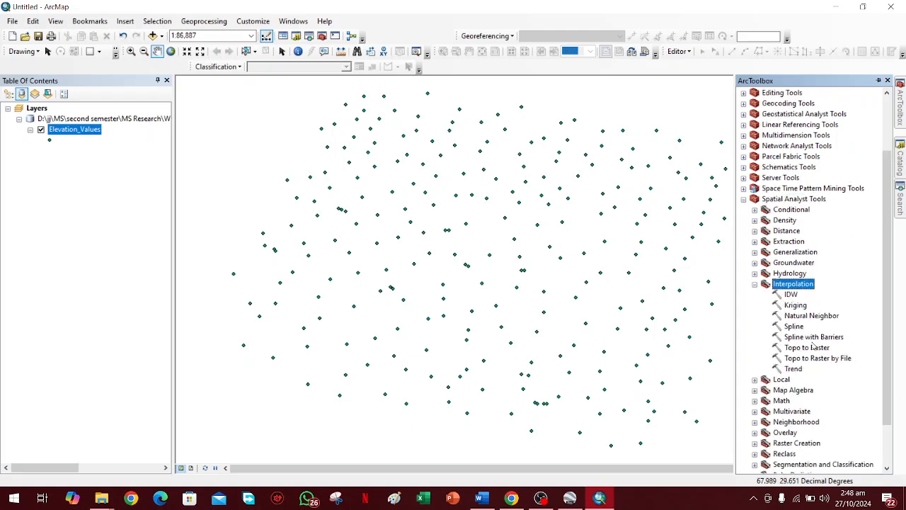
pyautogui.doubleClick(790, 295)
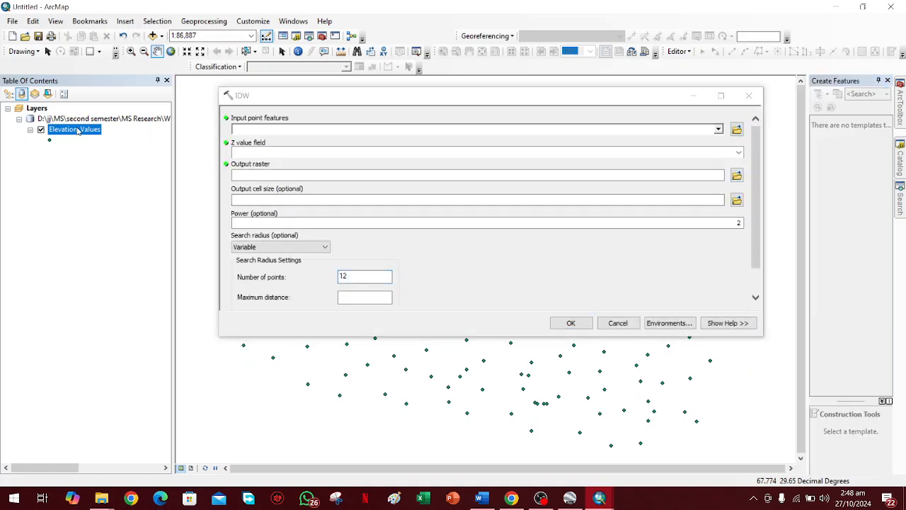
# Run IDW on the Elevation_Values points with Elevation as the Z value field, saving the raster as IDW_Elevation in TestResearch.gdb.
pyautogui.moveTo(210, 123); pyautogui.dragTo(274, 128)
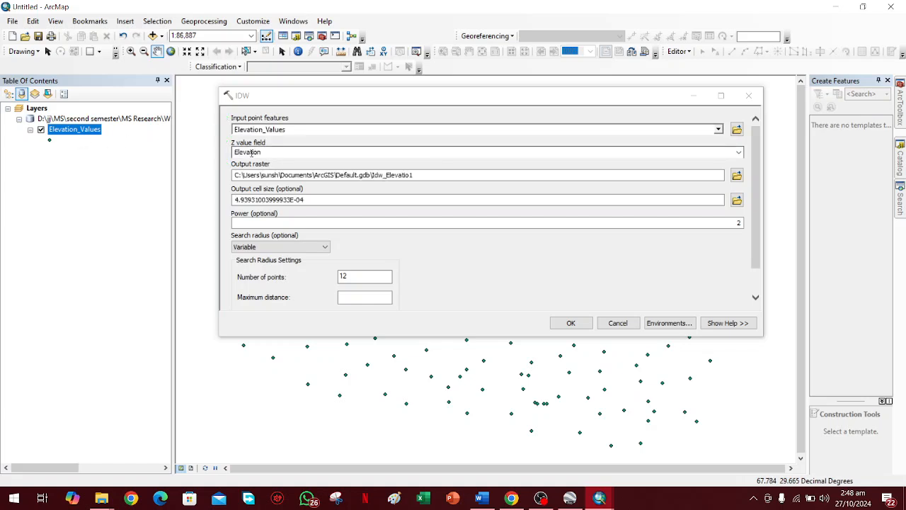
pyautogui.click(258, 152)
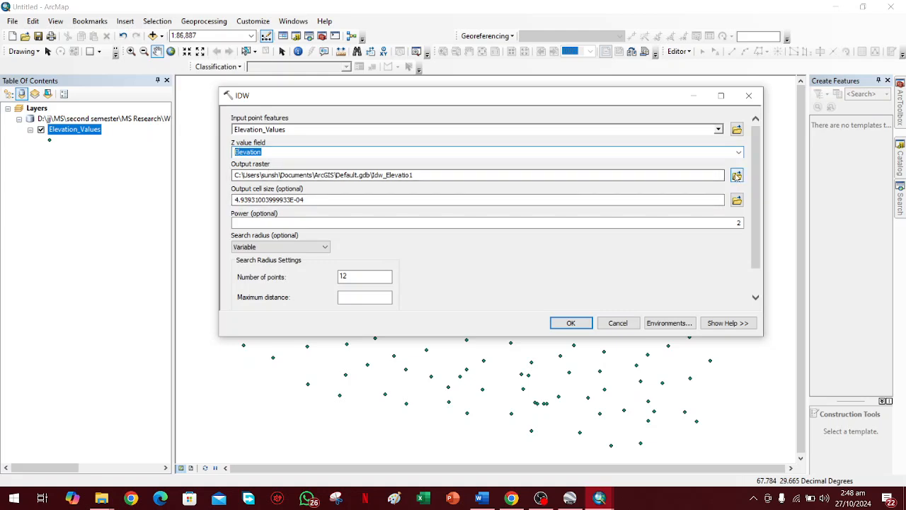
pyautogui.click(736, 175)
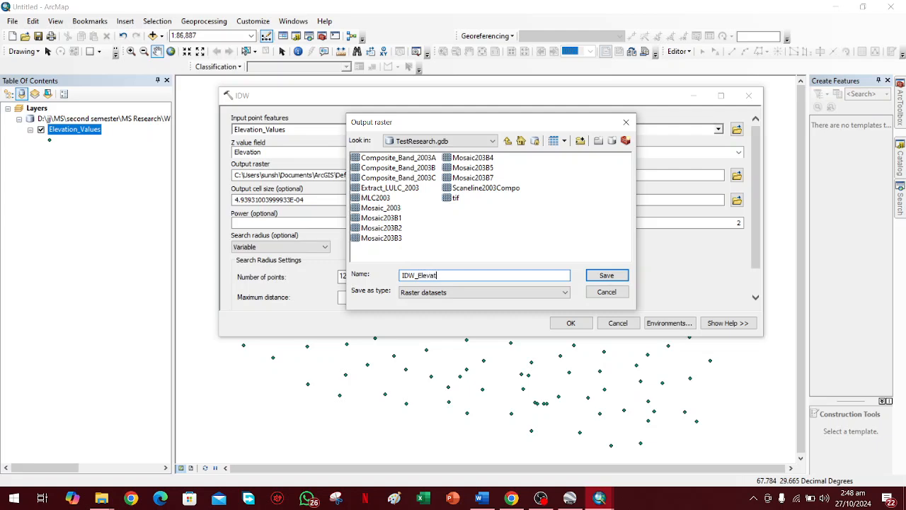
pyautogui.click(592, 276)
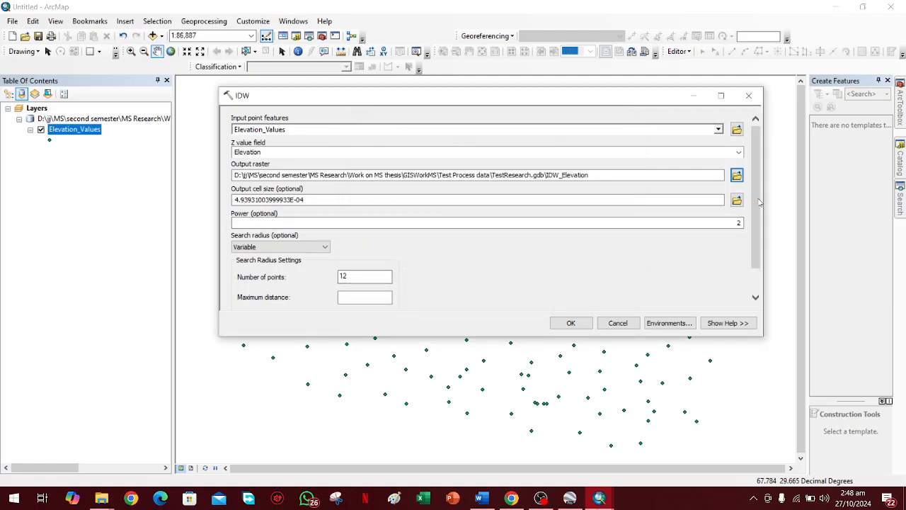
pyautogui.scroll(-2, 756, 235)
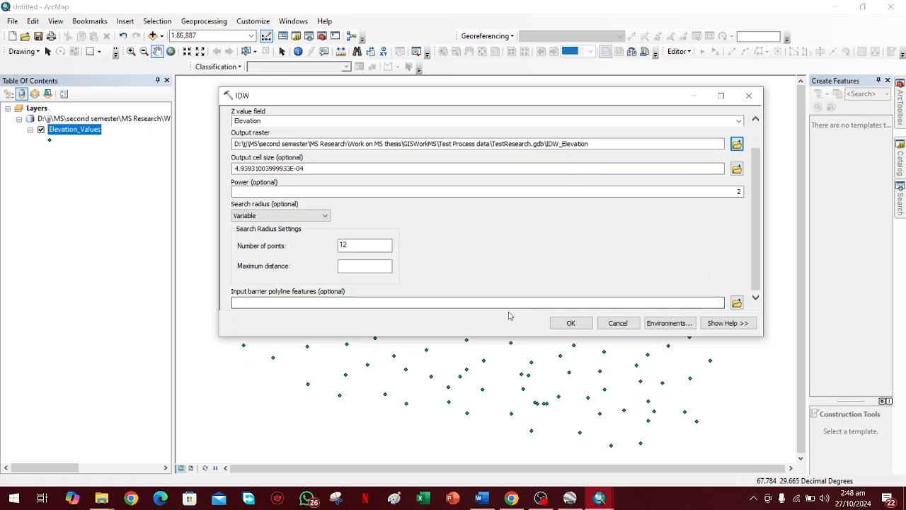
pyautogui.click(568, 323)
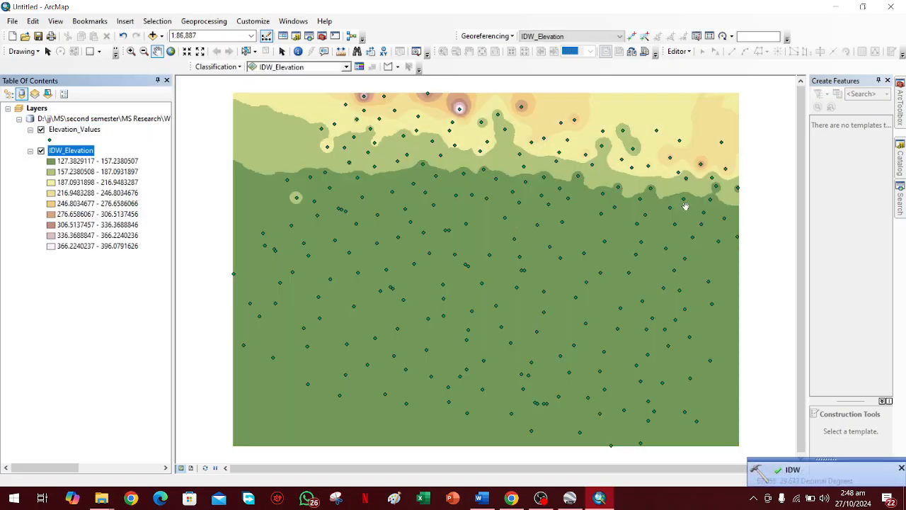
# Compare the IDW elevation raster with the Sibi terrain in Google Earth Pro and return to ArcMap.
pyautogui.moveTo(469, 178); pyautogui.dragTo(470, 187)
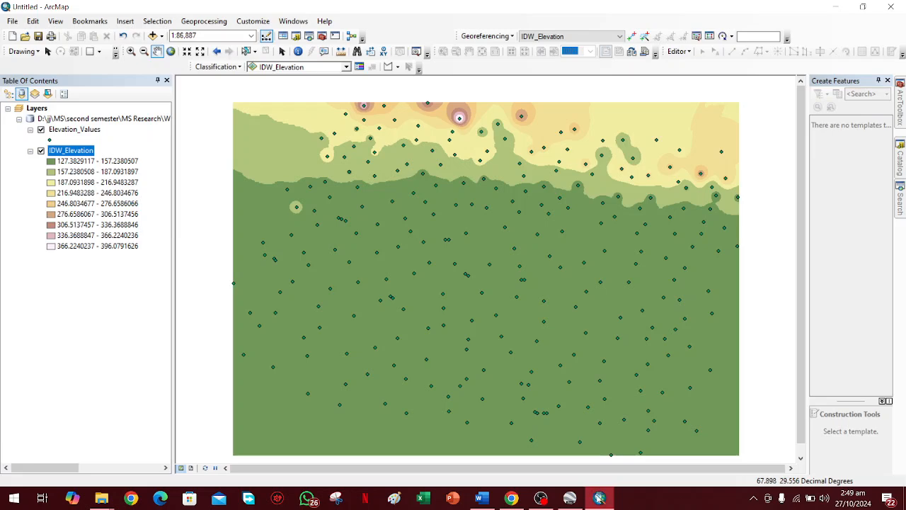
pyautogui.click(599, 497)
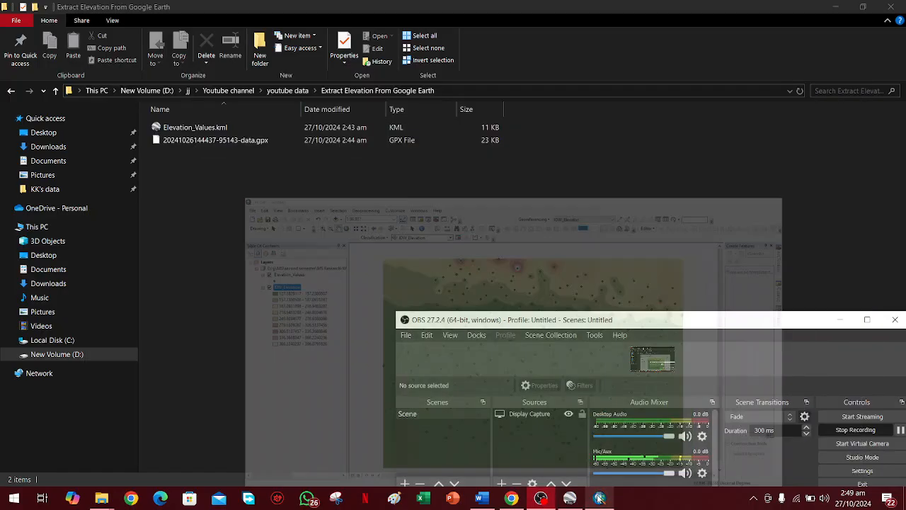
pyautogui.click(599, 497)
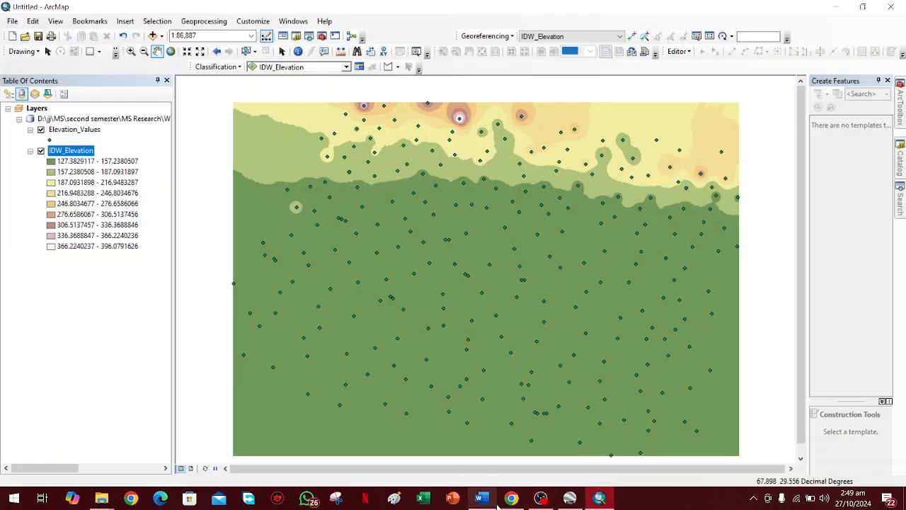
pyautogui.click(570, 498)
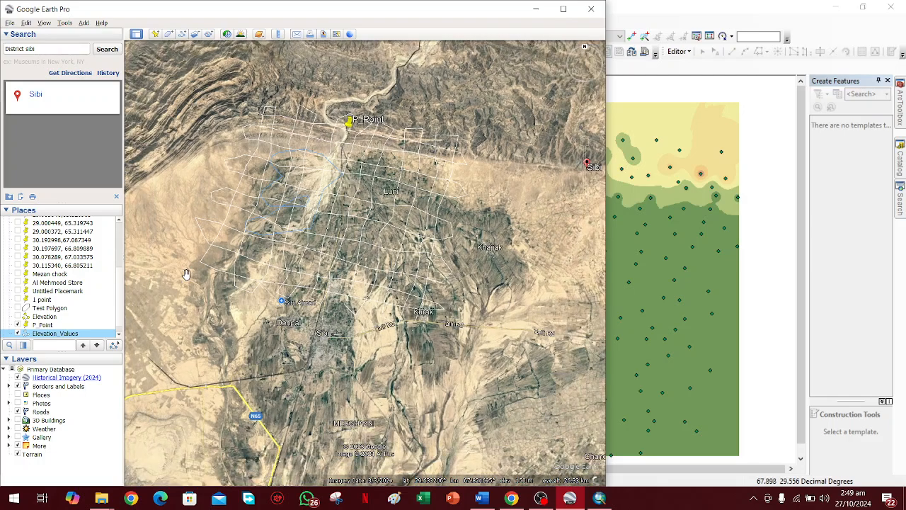
pyautogui.click(600, 499)
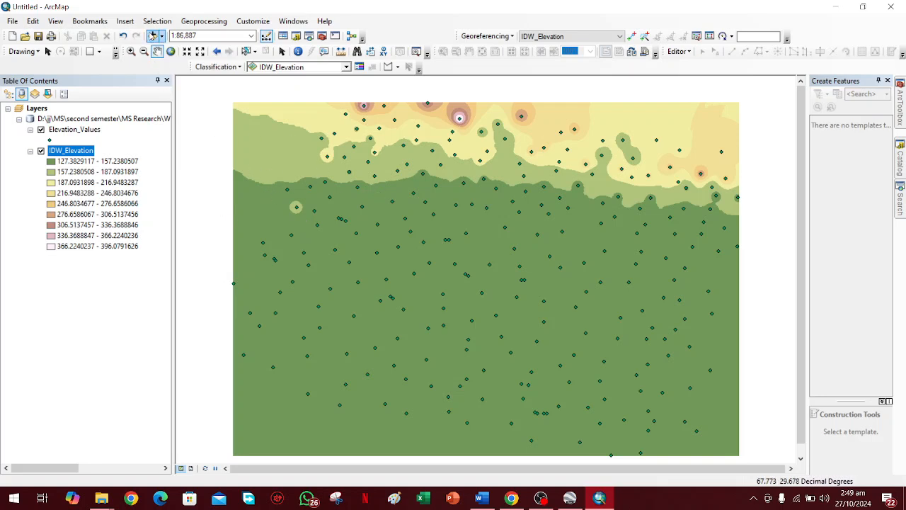
# Add the Imagery basemap to the map beneath the IDW_Elevation raster.
pyautogui.click(152, 36)
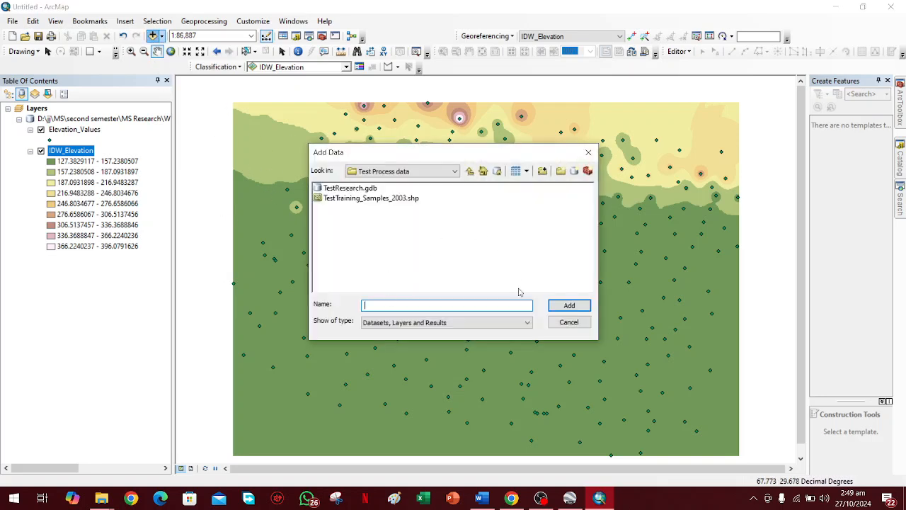
pyautogui.click(562, 322)
pyautogui.click(161, 36)
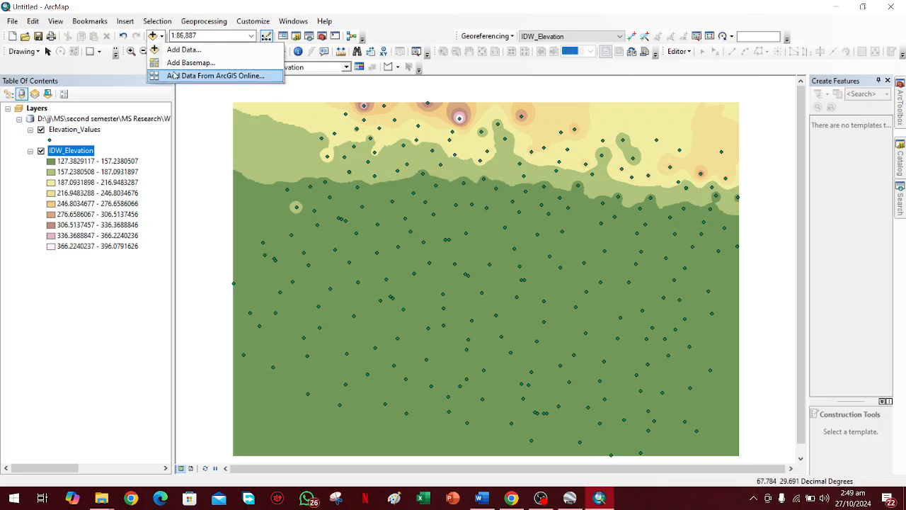
pyautogui.click(190, 62)
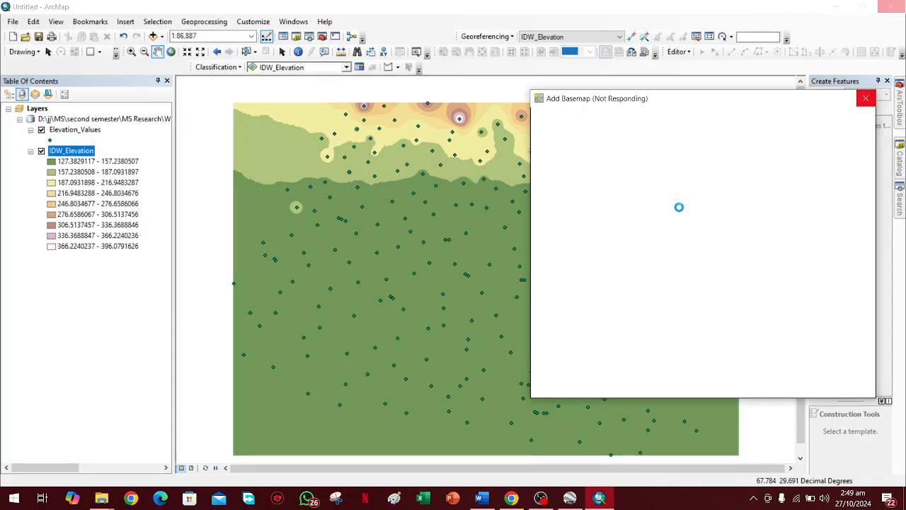
pyautogui.click(540, 497)
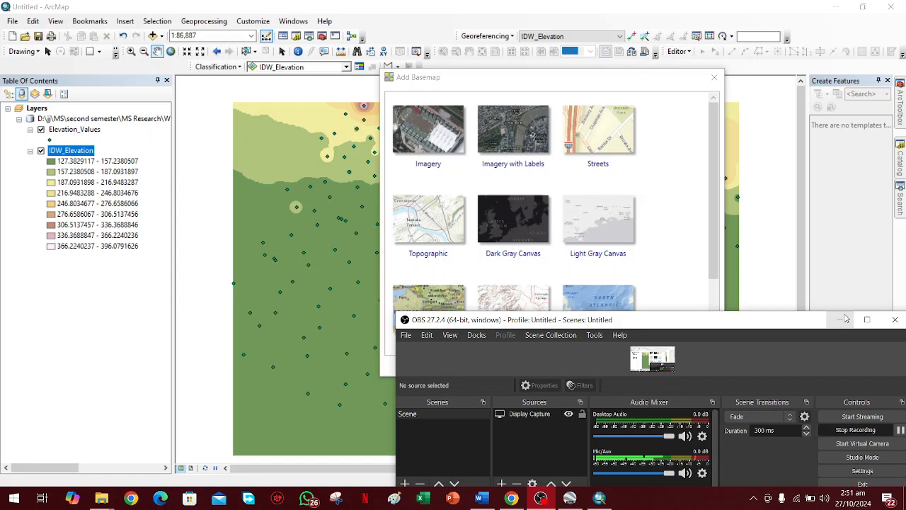
pyautogui.click(397, 181)
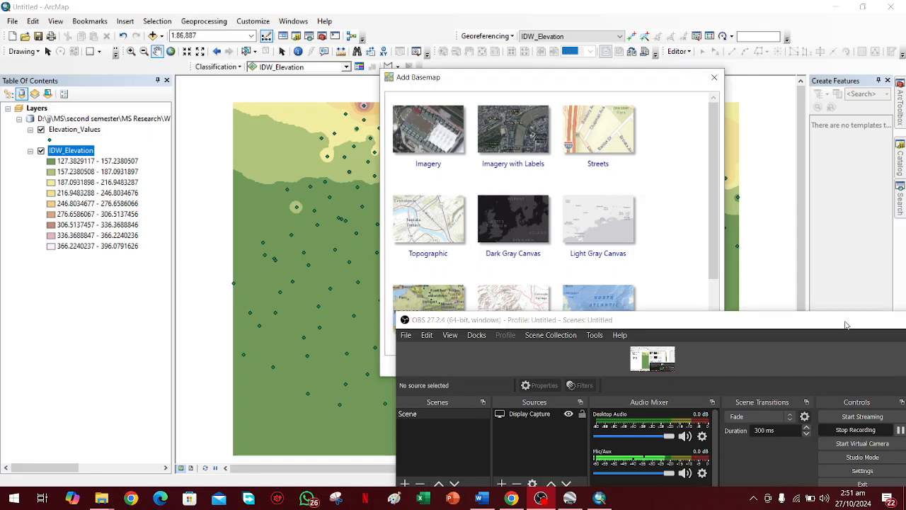
pyautogui.scroll(-1, 502, 227)
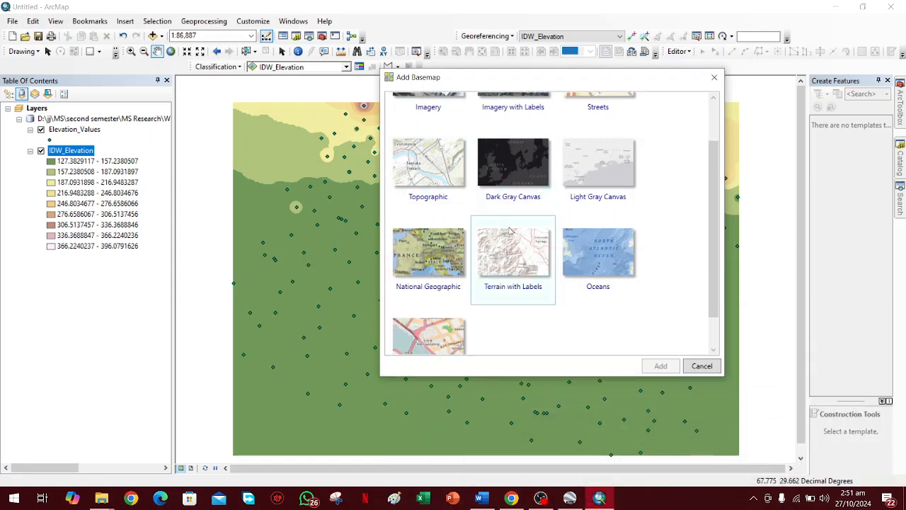
pyautogui.scroll(1, 496, 247)
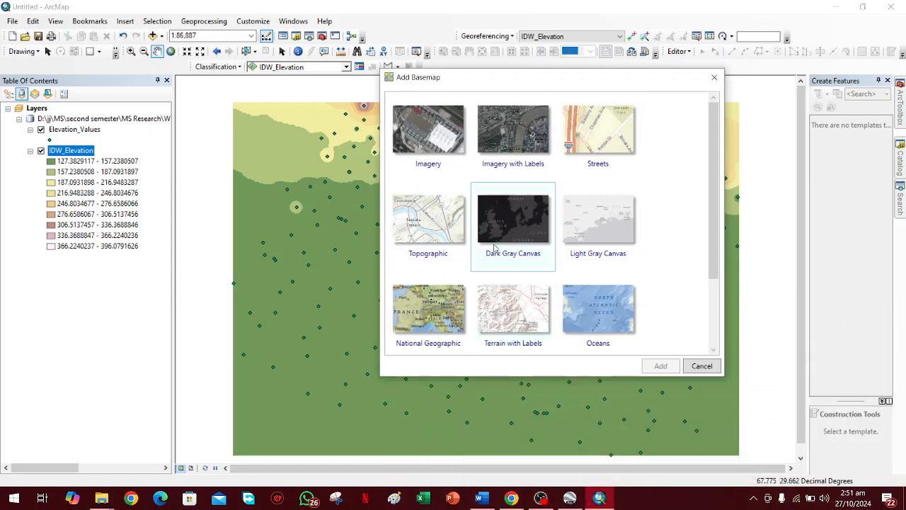
pyautogui.click(516, 144)
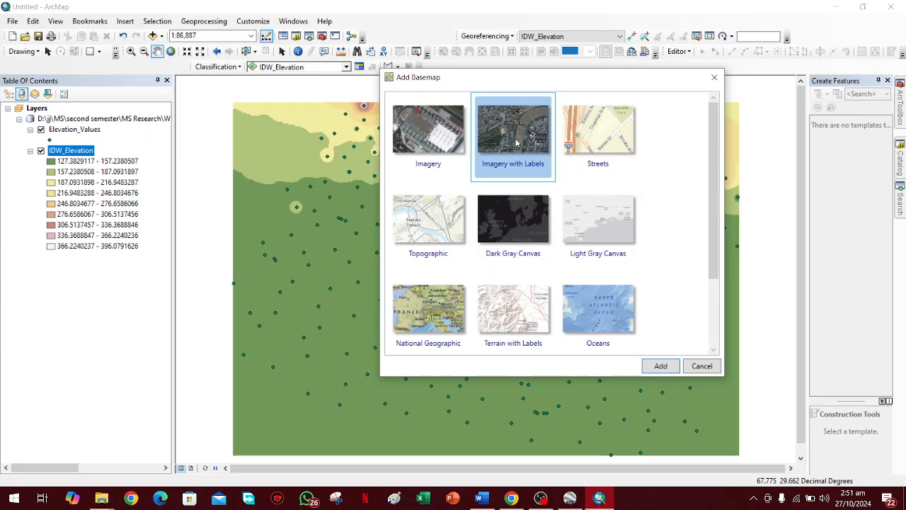
pyautogui.click(438, 134)
pyautogui.click(658, 370)
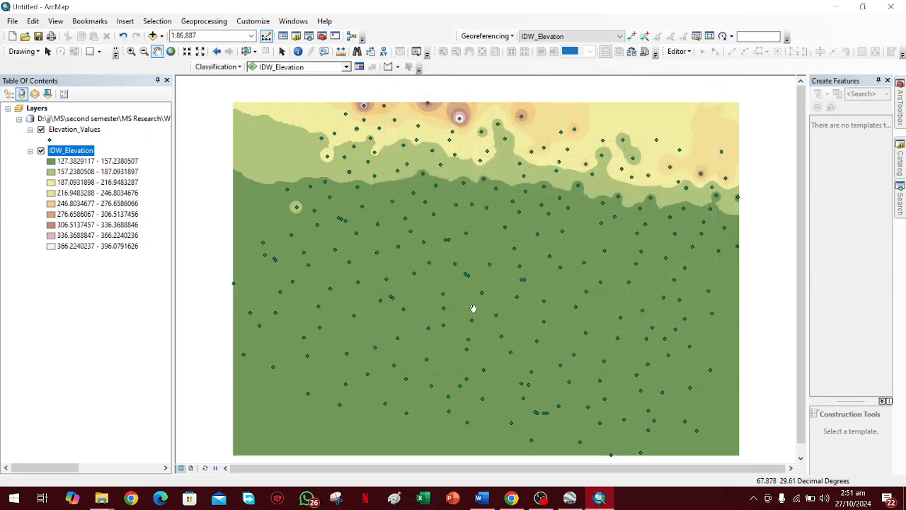
pyautogui.click(540, 498)
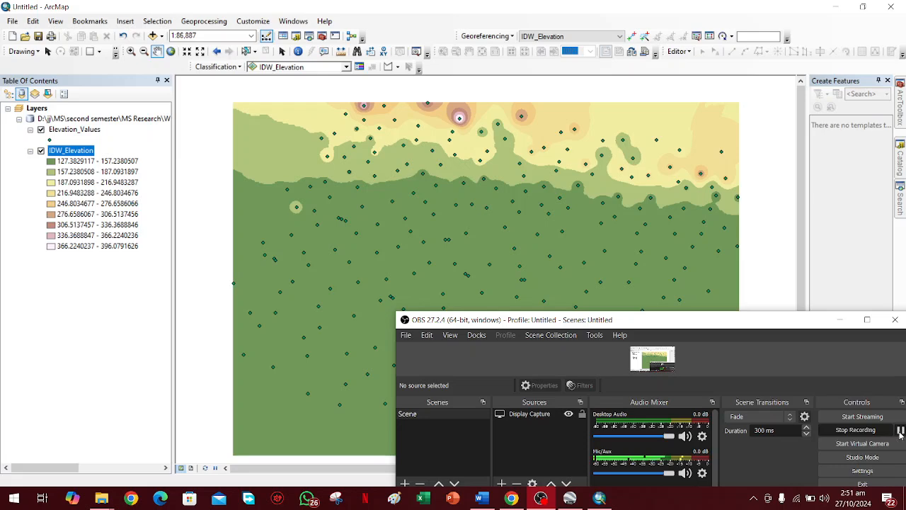
pyautogui.click(840, 319)
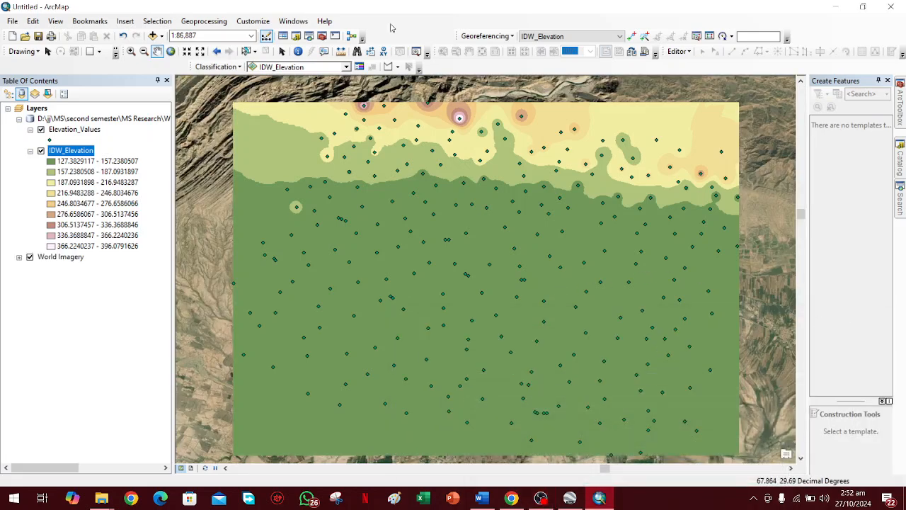
# Set the transparency of the IDW_Elevation layer to 50%.
pyautogui.rightClick(65, 150)
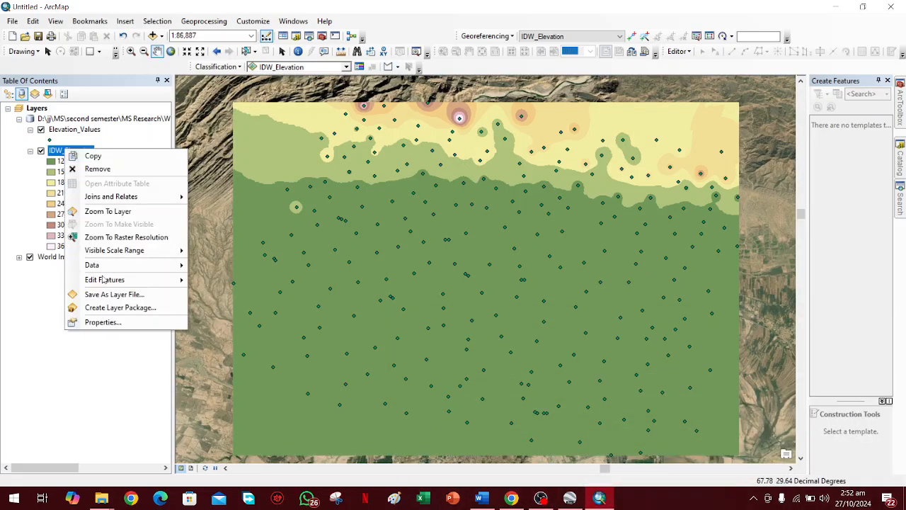
pyautogui.click(107, 322)
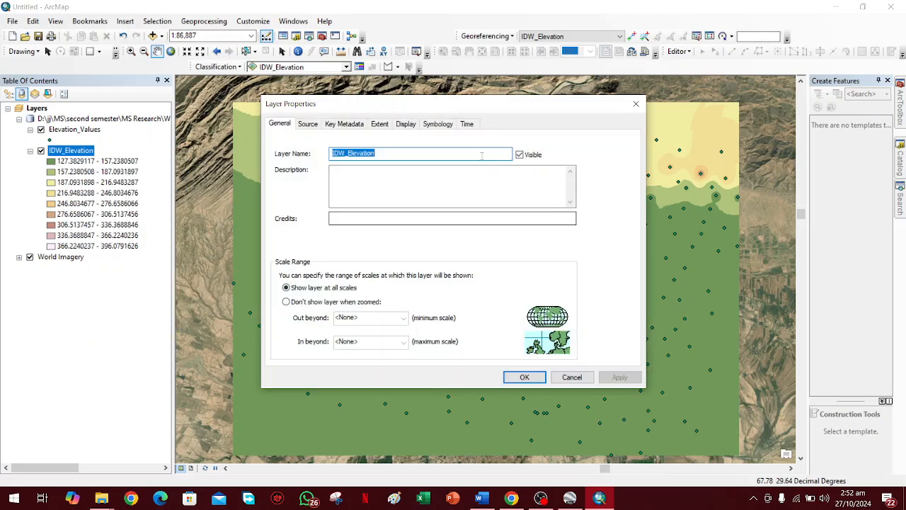
pyautogui.click(406, 125)
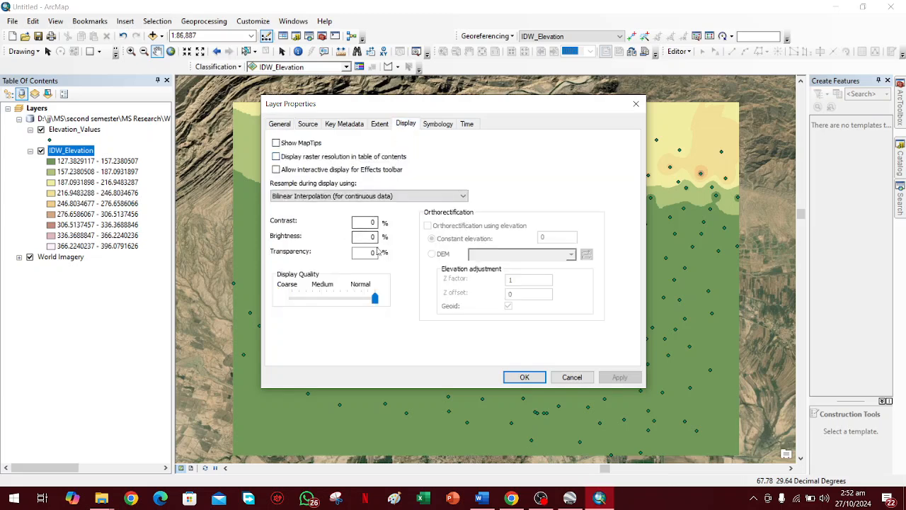
pyautogui.click(367, 251)
pyautogui.write('50')
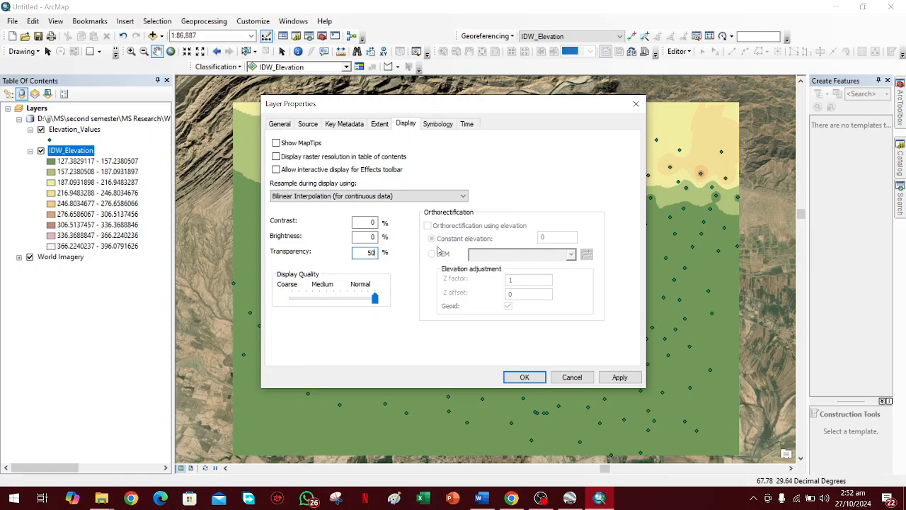
pyautogui.click(619, 376)
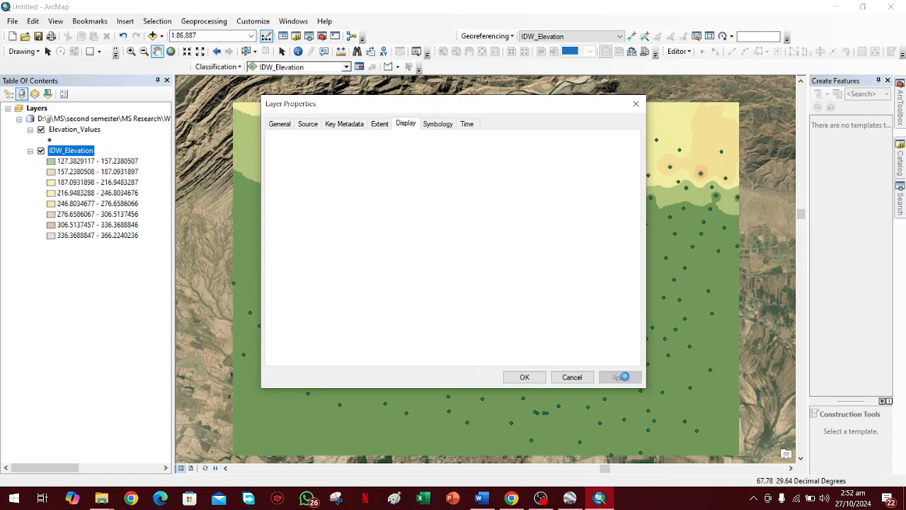
pyautogui.click(525, 377)
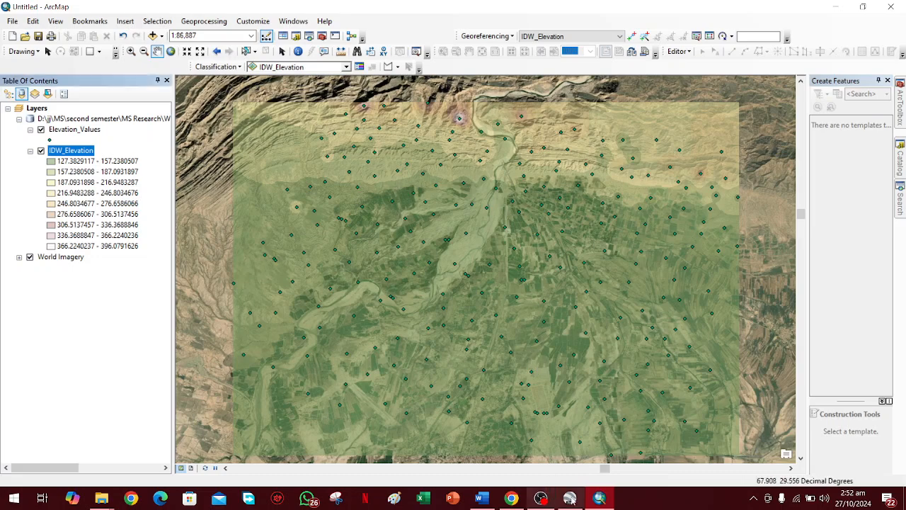
# Change the IDW_Elevation layer's transparency to 40%.
pyautogui.rightClick(57, 152)
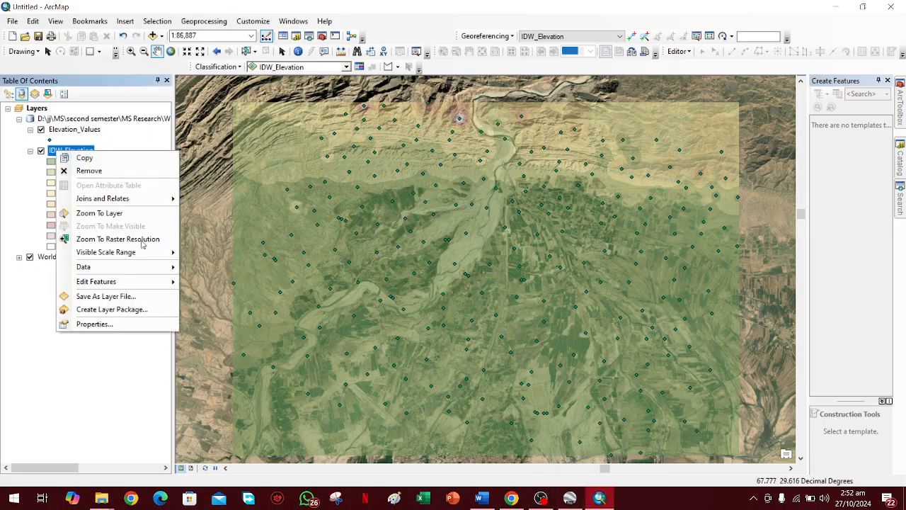
pyautogui.click(126, 326)
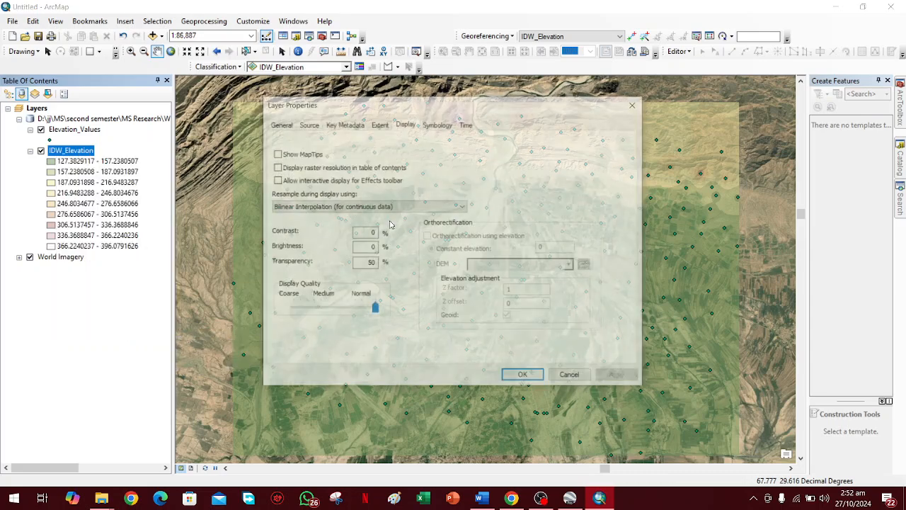
pyautogui.doubleClick(369, 264)
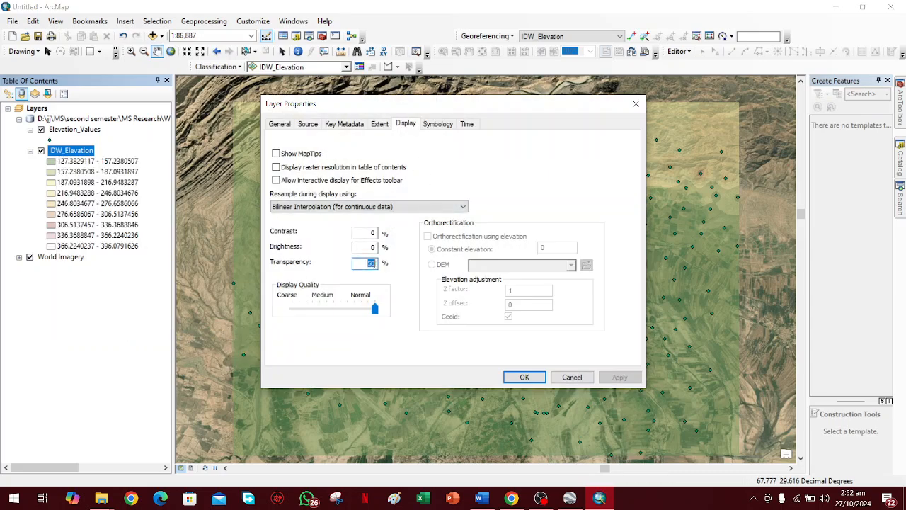
pyautogui.write('4')
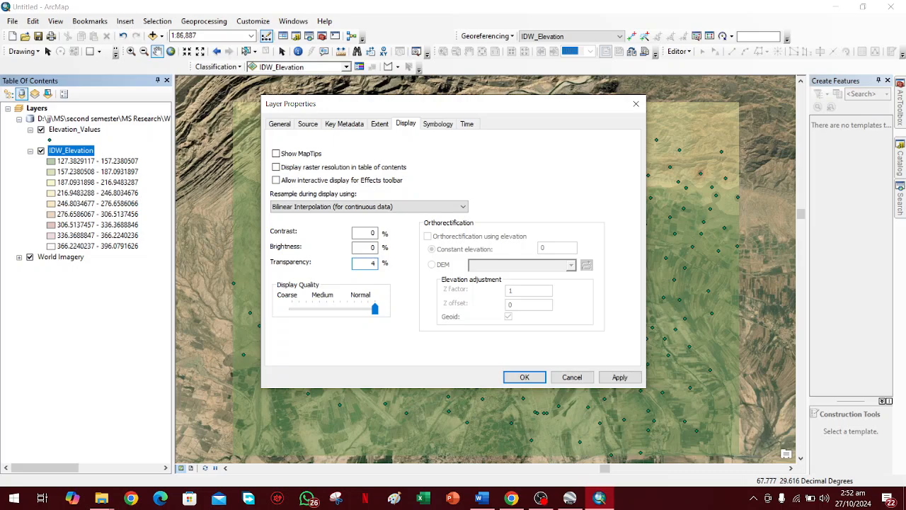
pyautogui.click(523, 377)
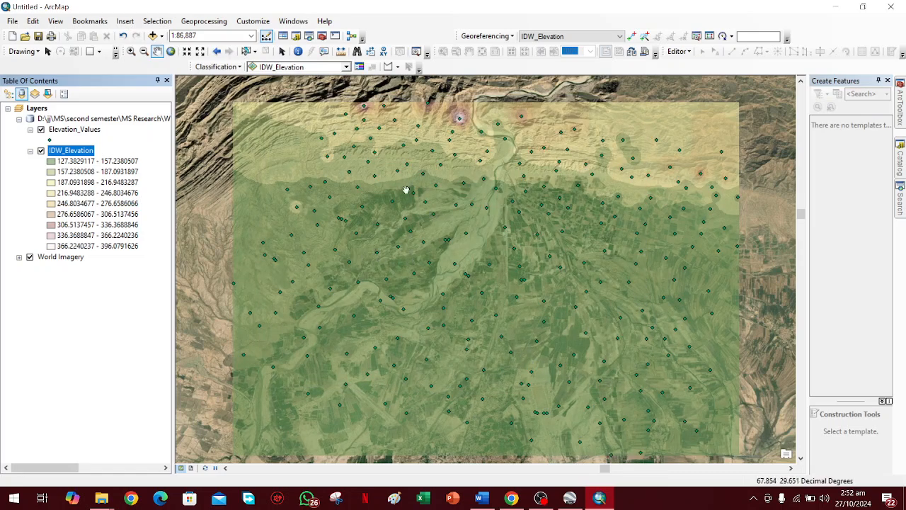
pyautogui.moveTo(435, 291); pyautogui.dragTo(421, 276)
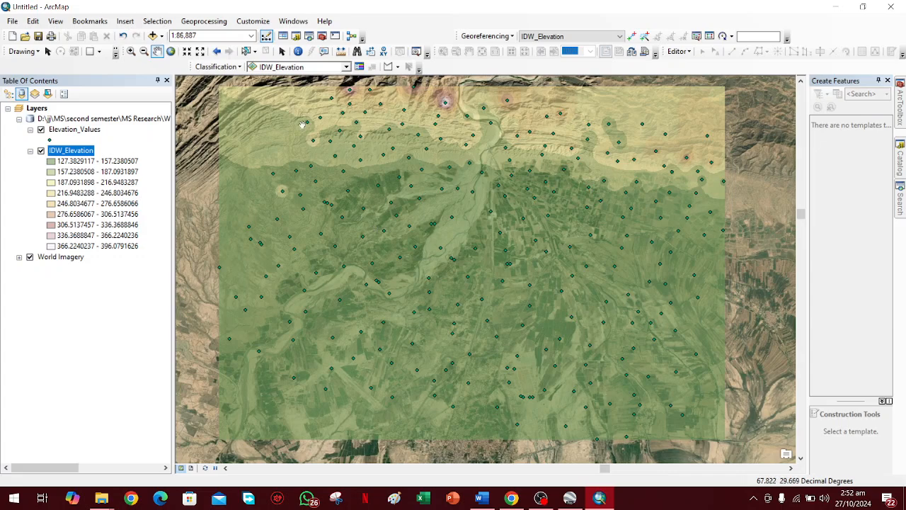
# Apply the red-yellow-cyan-blue color ramp to the classified symbology of the IDW_Elevation layer.
pyautogui.rightClick(77, 153)
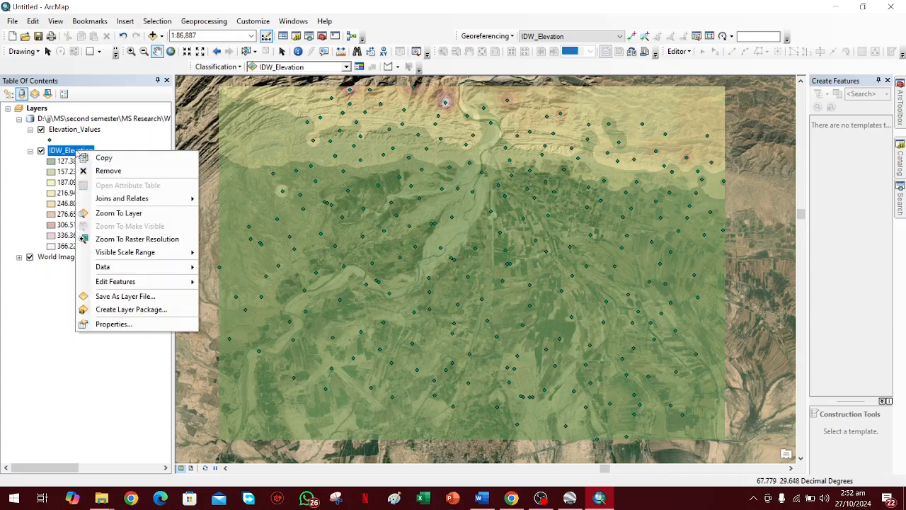
pyautogui.click(141, 324)
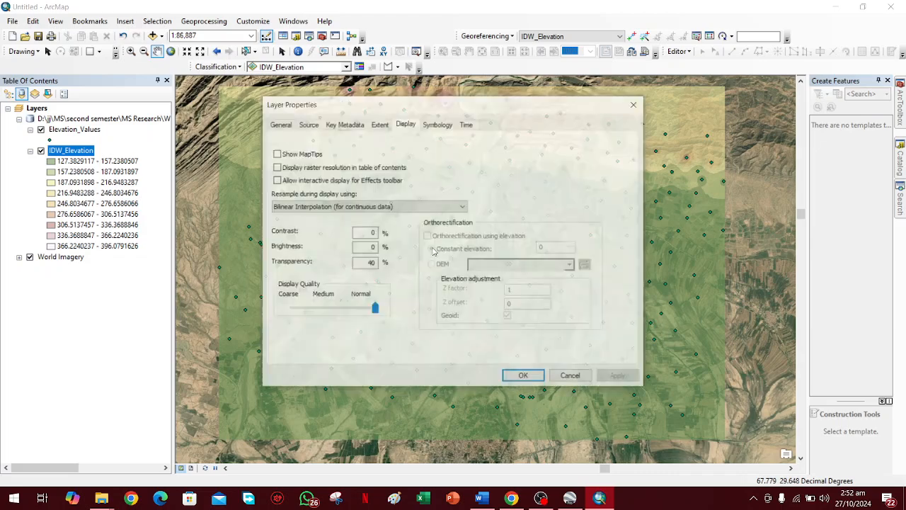
pyautogui.click(425, 126)
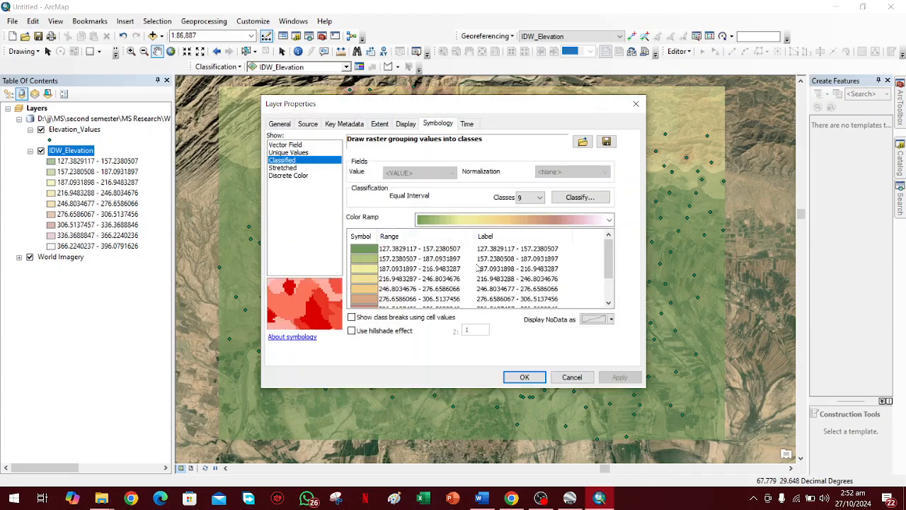
pyautogui.click(475, 218)
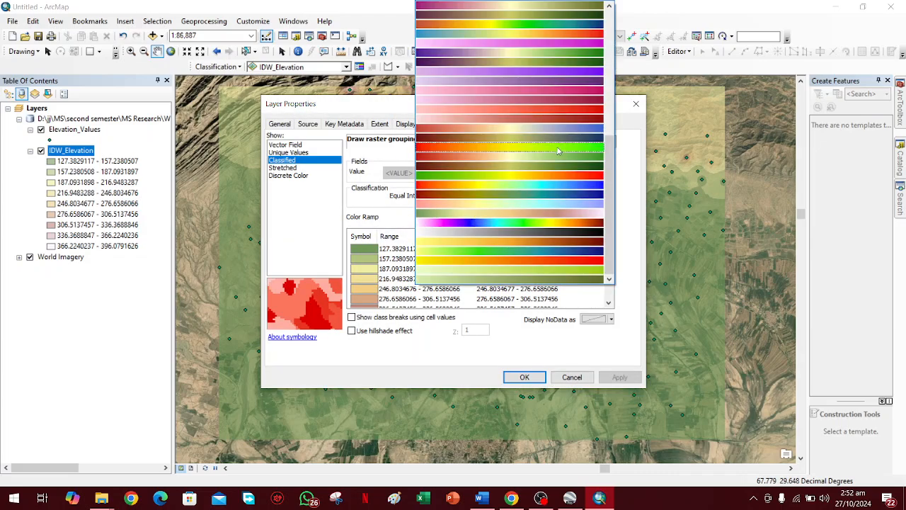
pyautogui.click(559, 185)
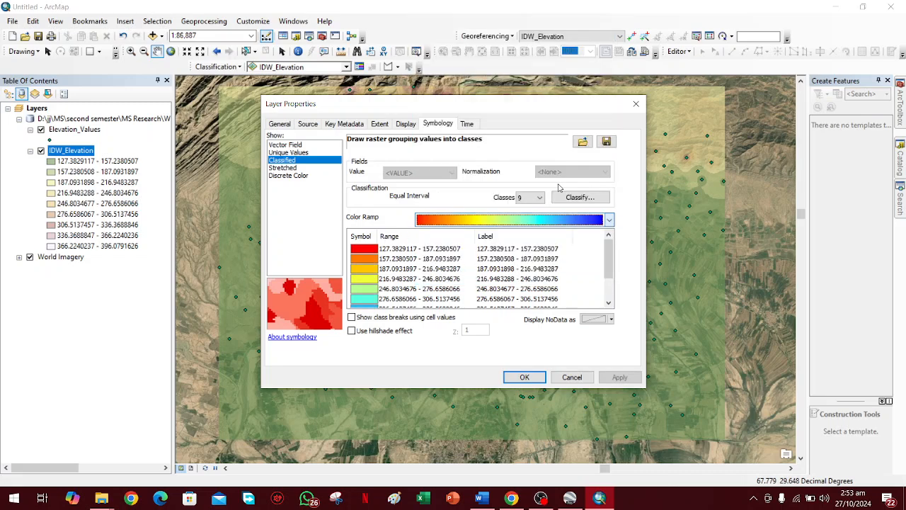
pyautogui.click(614, 378)
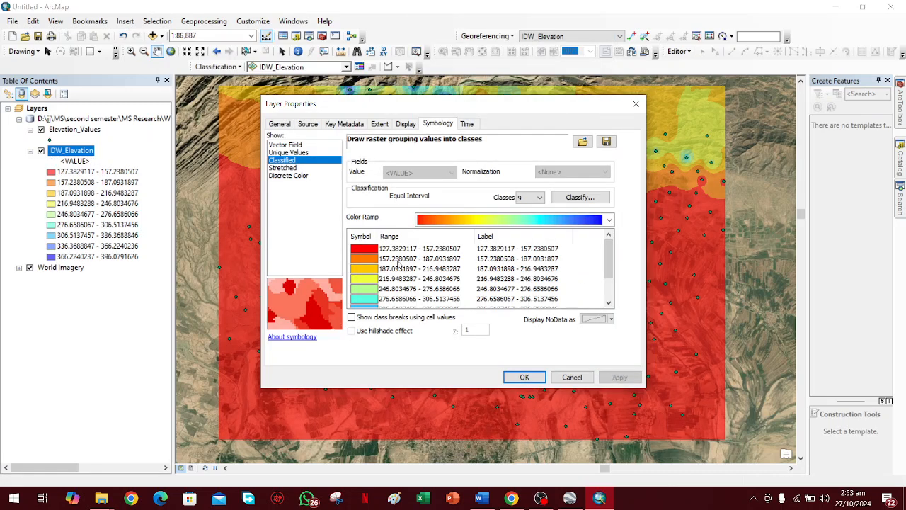
# Flip the IDW_Elevation class colors so the lowest elevations are blue and the highest are red.
pyautogui.click(367, 241)
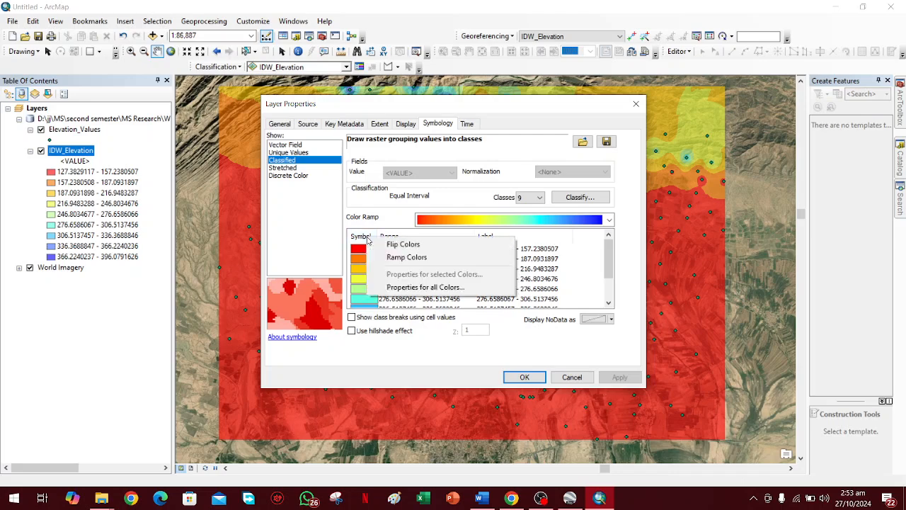
pyautogui.click(403, 245)
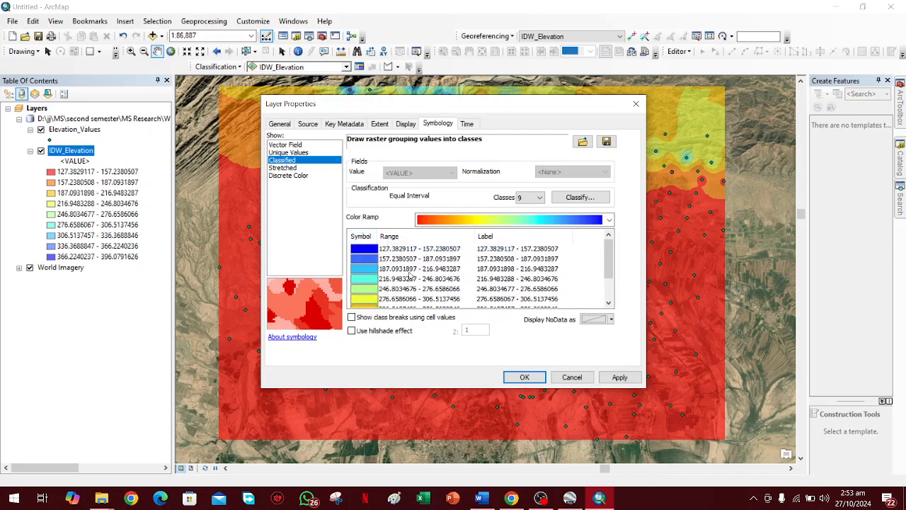
pyautogui.scroll(-1, 409, 275)
pyautogui.click(524, 378)
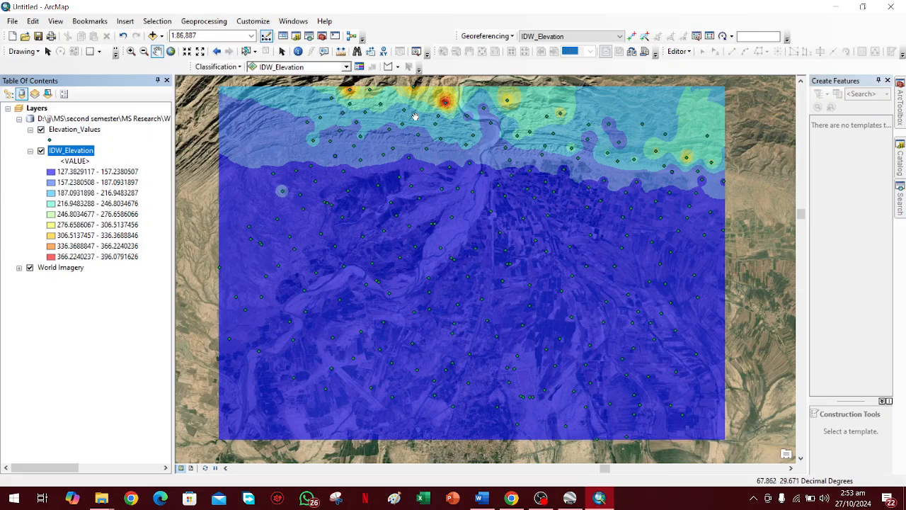
# Toggle the IDW_Elevation layer's visibility off and on to compare the elevation classes with the imagery underneath.
pyautogui.click(41, 151)
pyautogui.click(41, 150)
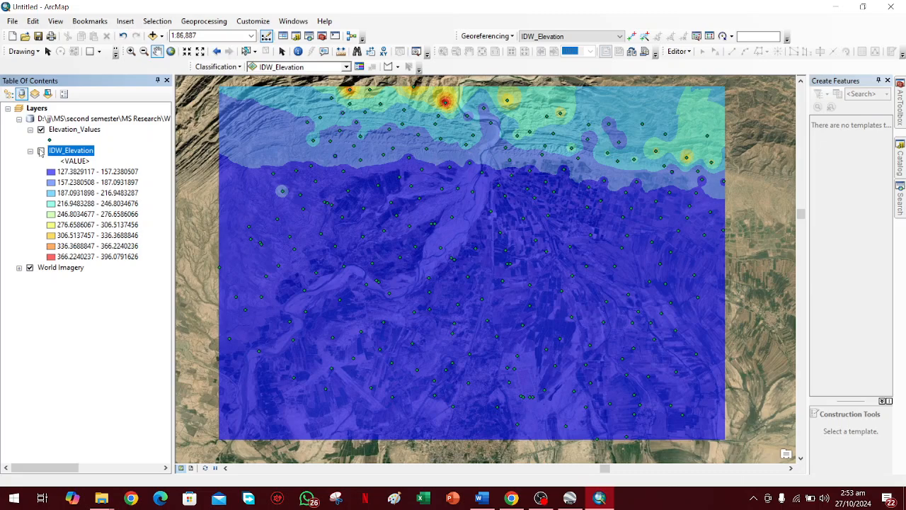
pyautogui.click(41, 151)
pyautogui.click(41, 151)
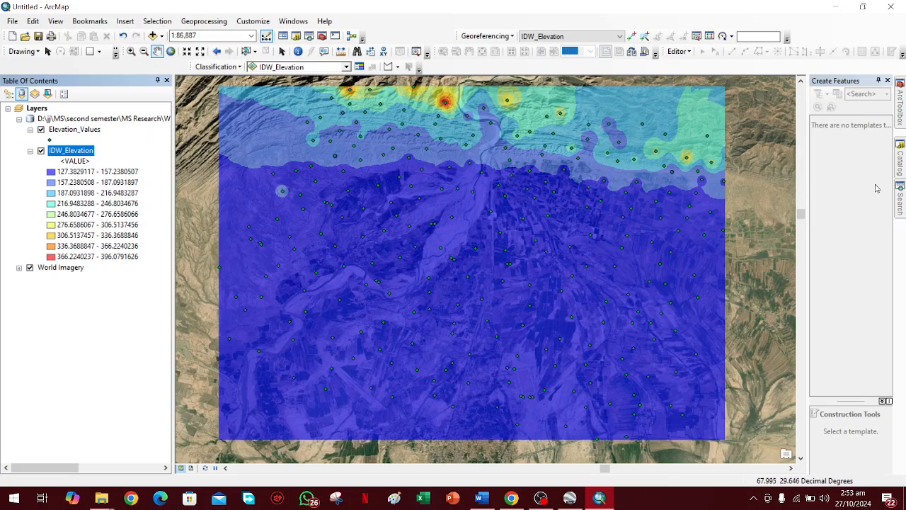
# Start the Spatial Analyst Contour surface tool with the IDW_Elevation layer as the input raster.
pyautogui.click(900, 127)
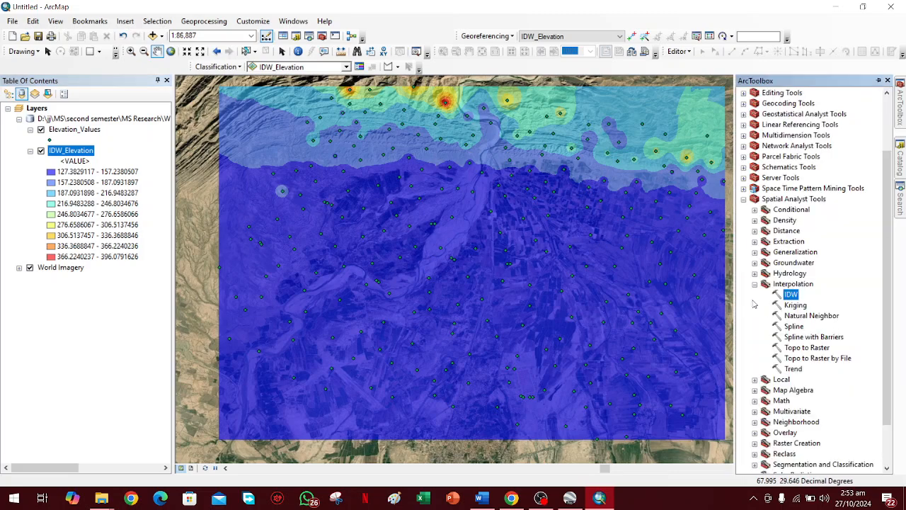
pyautogui.click(755, 284)
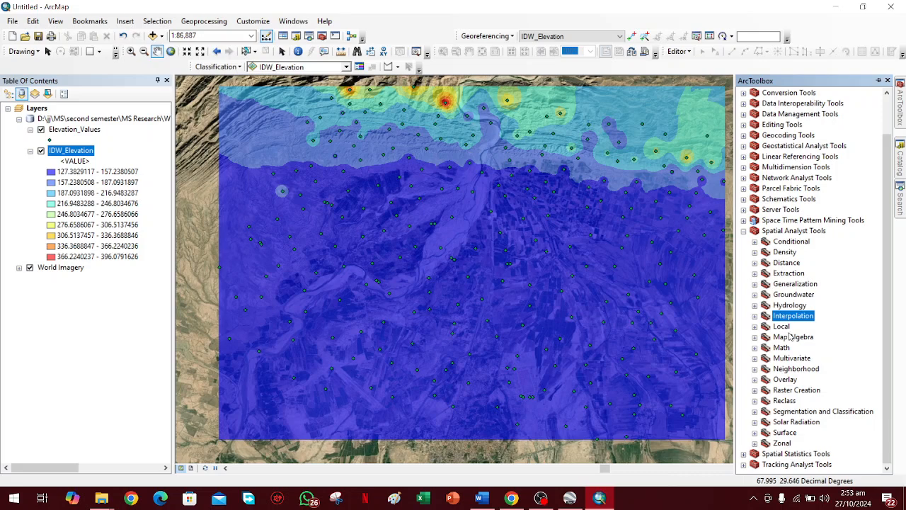
pyautogui.doubleClick(783, 433)
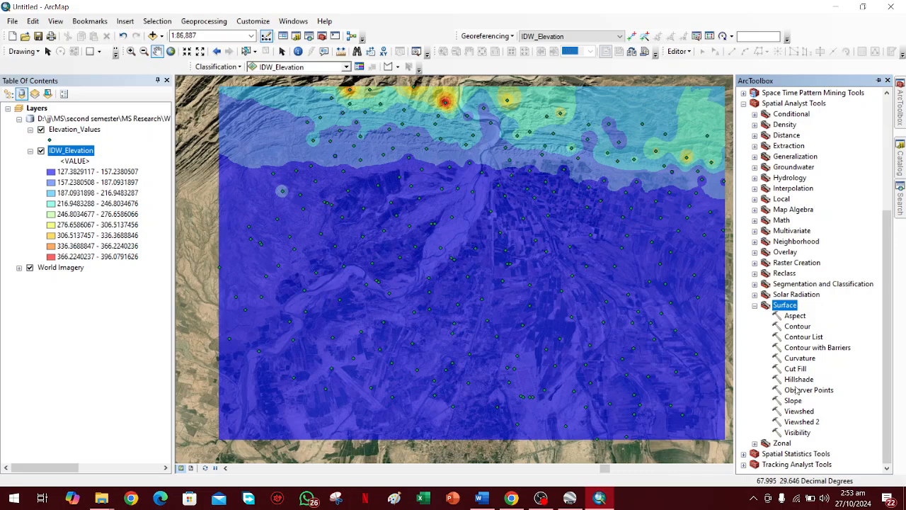
pyautogui.doubleClick(795, 327)
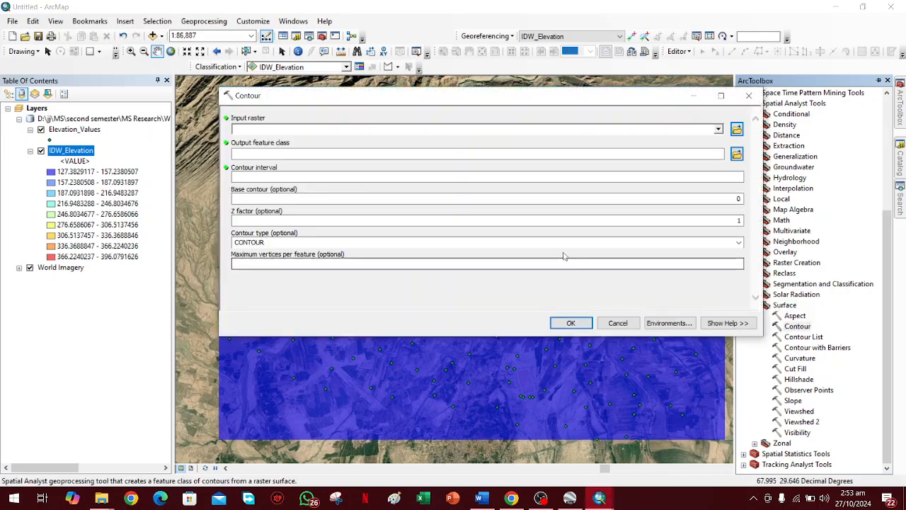
pyautogui.moveTo(84, 152); pyautogui.dragTo(278, 132)
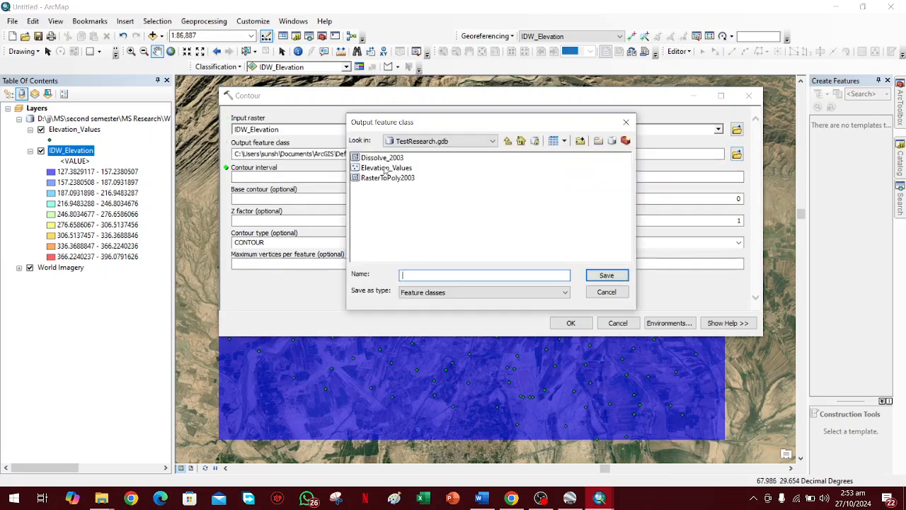
# Generate contours with a 20 interval, saving the output feature class as Elevation_Contours in TestResearch.gdb.
pyautogui.click(384, 168)
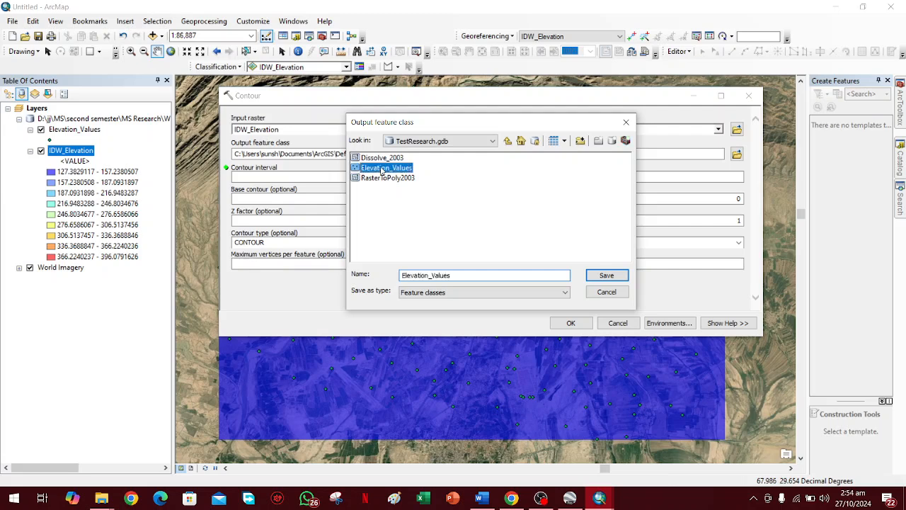
pyautogui.moveTo(465, 276); pyautogui.dragTo(433, 274)
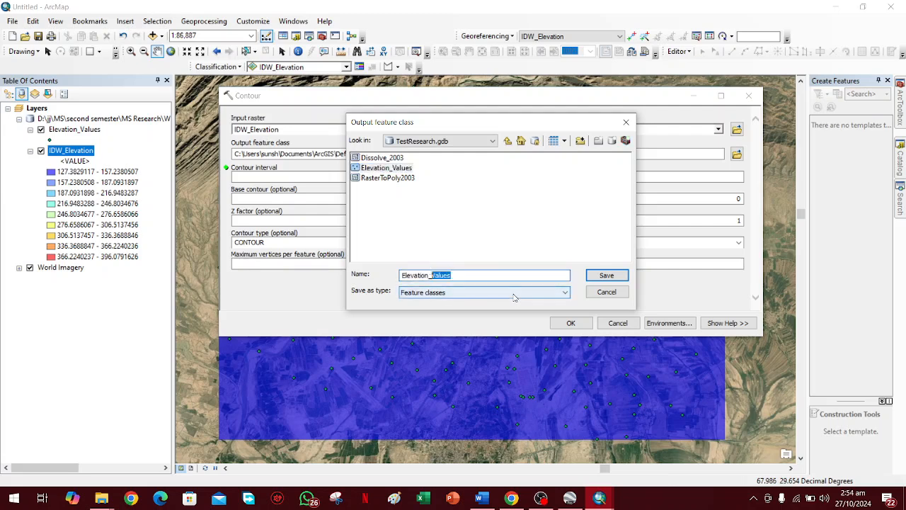
pyautogui.write('Contour')
pyautogui.click(598, 276)
pyautogui.click(707, 176)
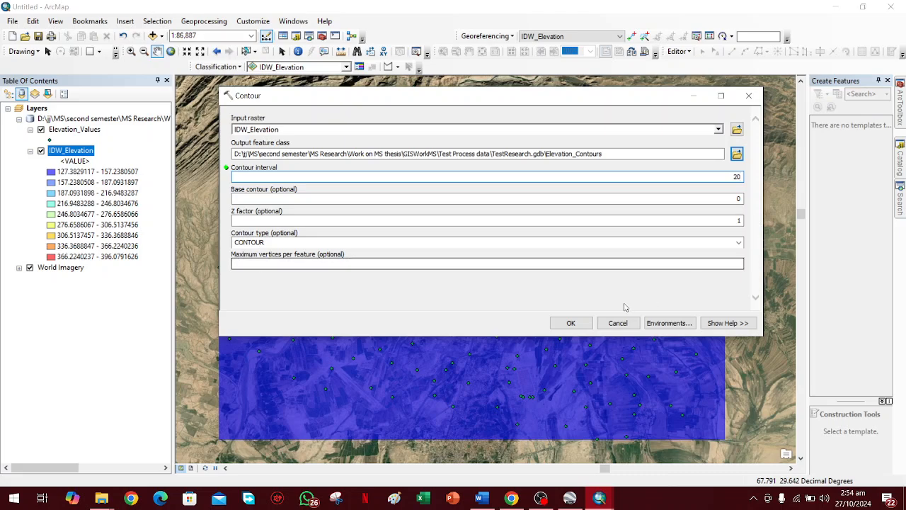
pyautogui.click(570, 323)
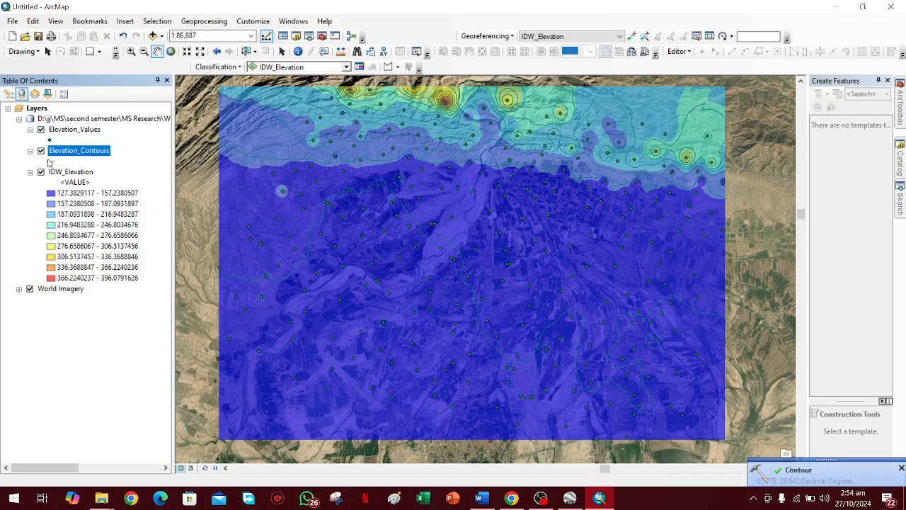
# Change the line color of the Elevation_Contours layer to orange-red.
pyautogui.click(48, 162)
pyautogui.click(370, 220)
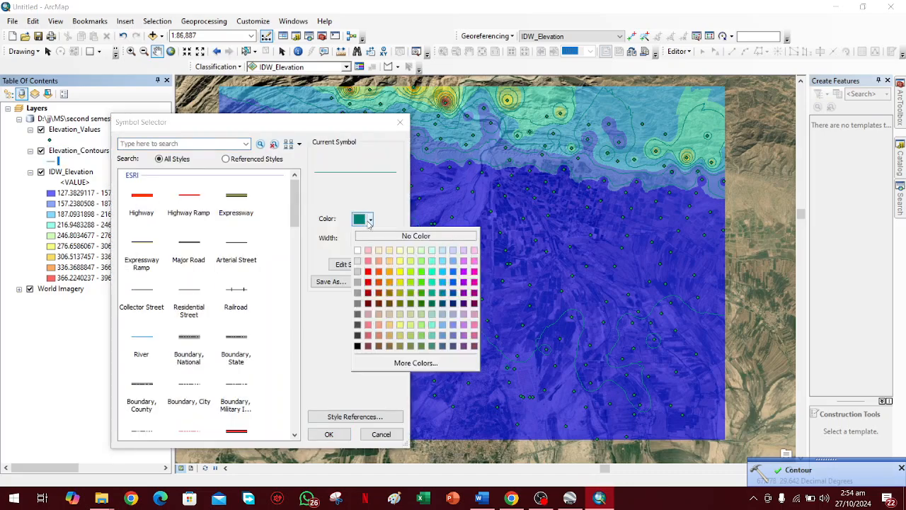
pyautogui.click(379, 271)
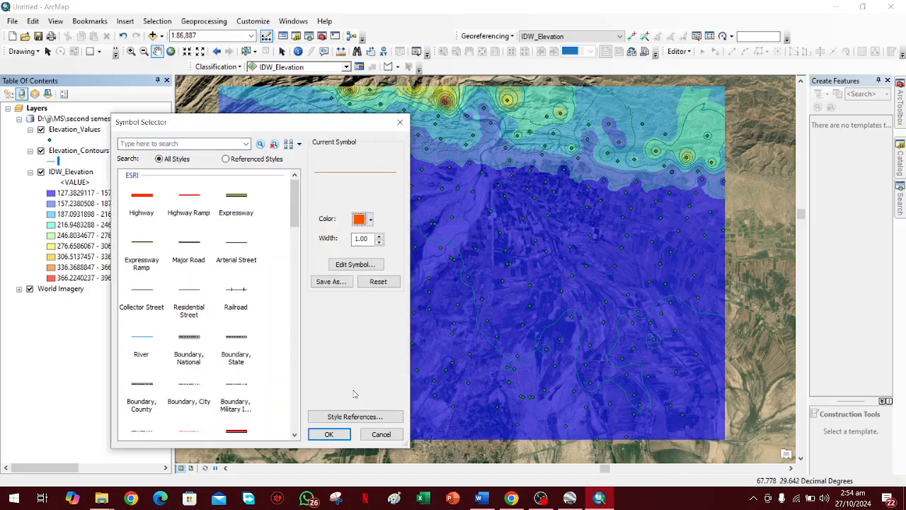
pyautogui.click(331, 433)
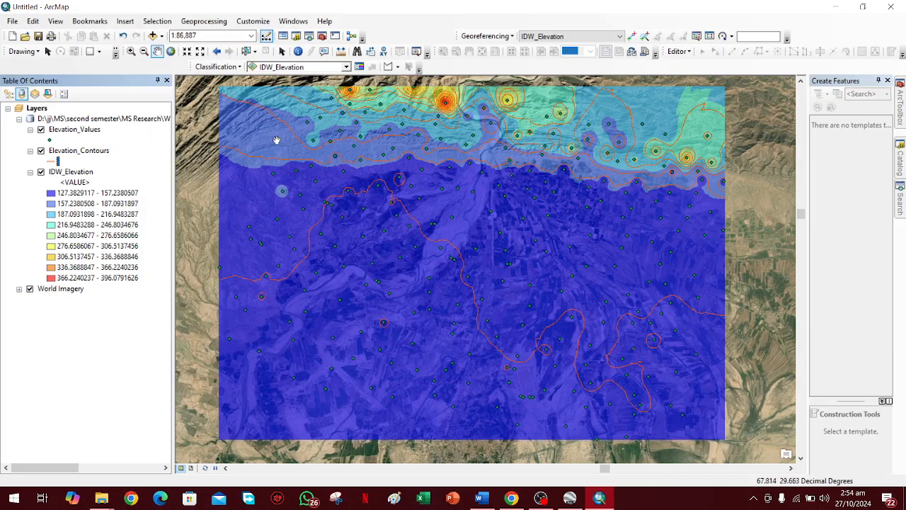
# Label the Elevation_Contours features with the Contour field at font size 11.
pyautogui.rightClick(75, 156)
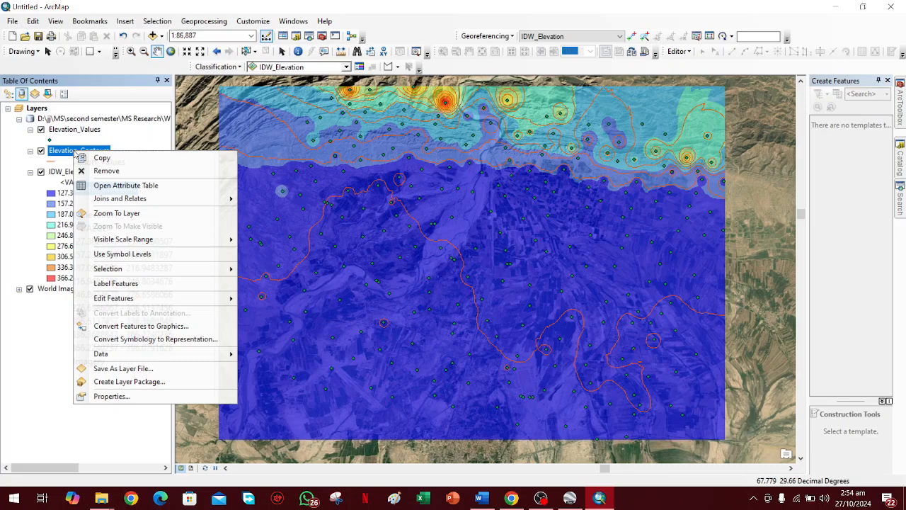
pyautogui.click(116, 392)
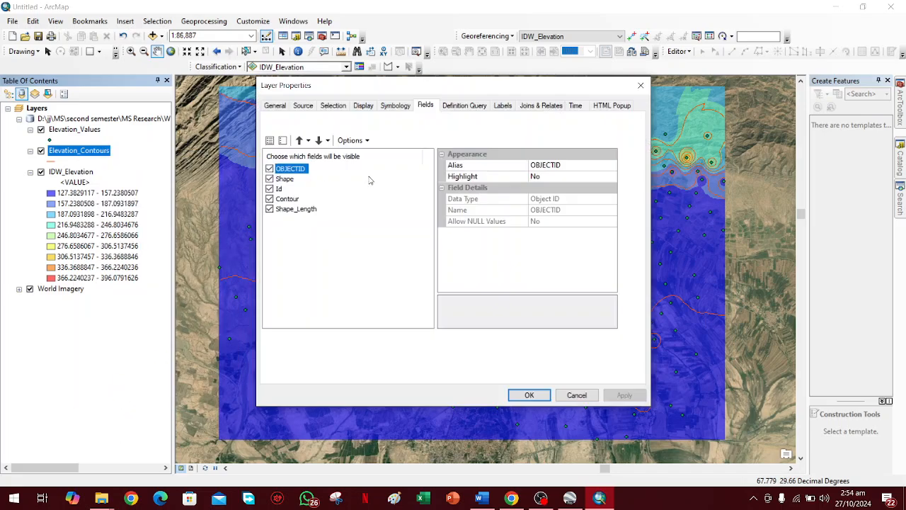
pyautogui.click(394, 107)
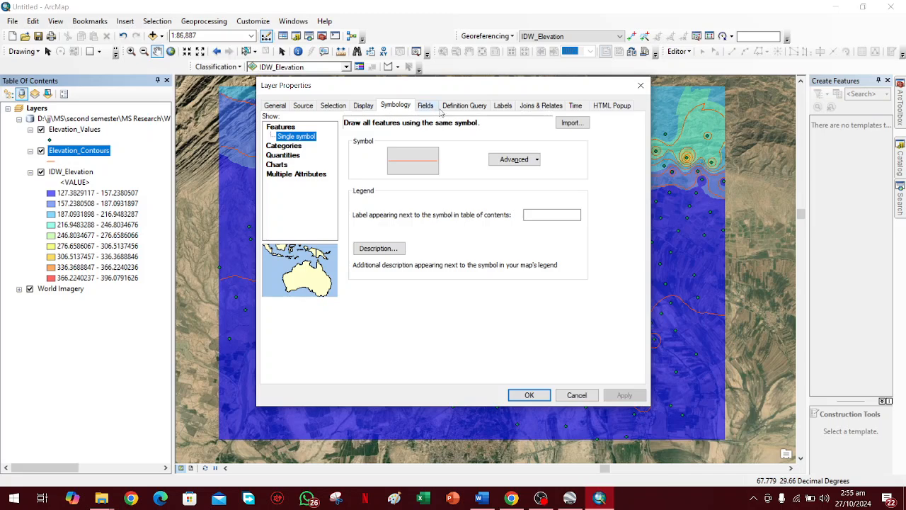
pyautogui.click(464, 106)
pyautogui.click(501, 106)
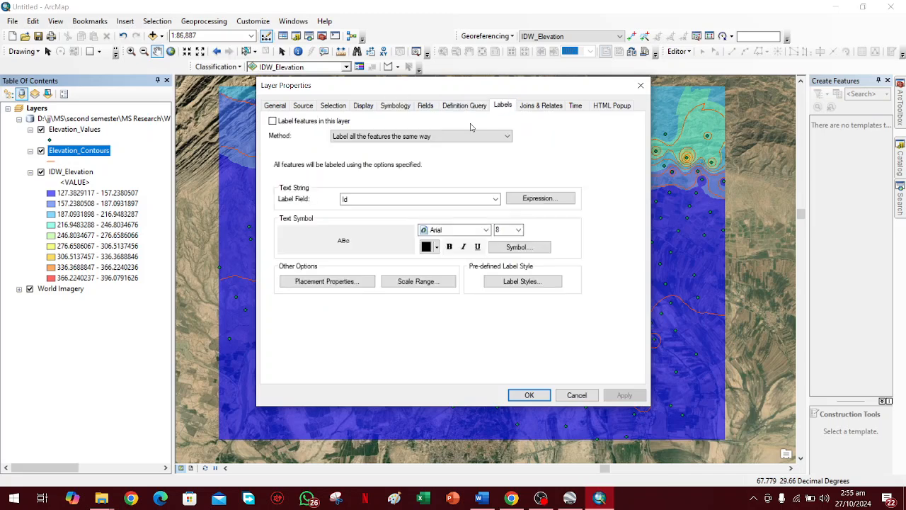
pyautogui.click(391, 198)
pyautogui.click(383, 230)
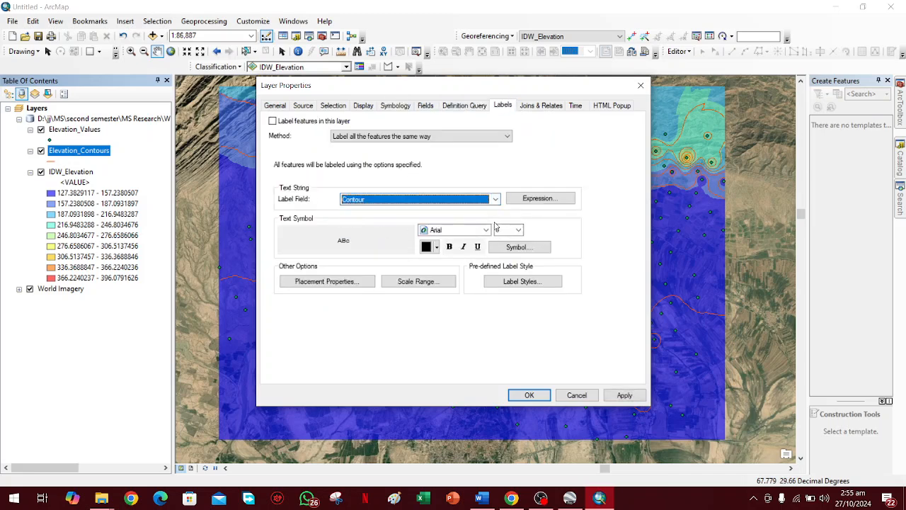
pyautogui.click(518, 229)
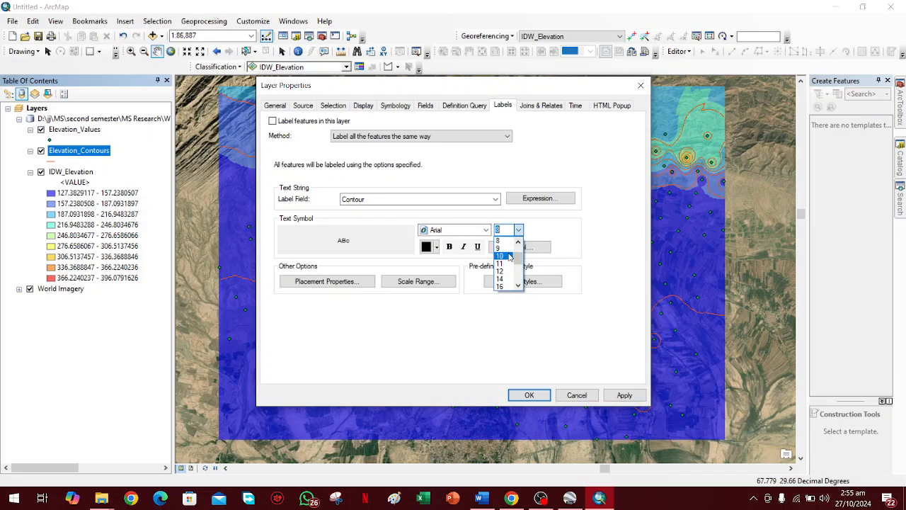
pyautogui.click(510, 263)
pyautogui.click(538, 394)
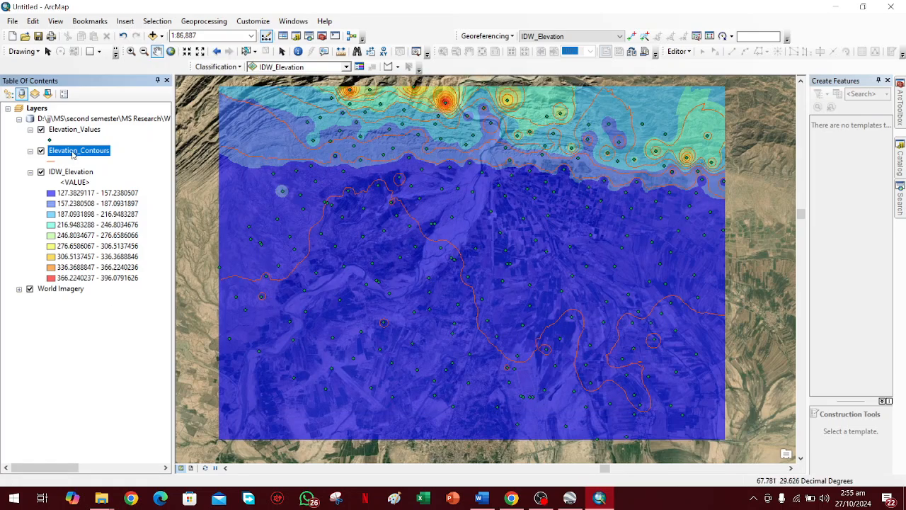
pyautogui.rightClick(73, 155)
pyautogui.click(114, 286)
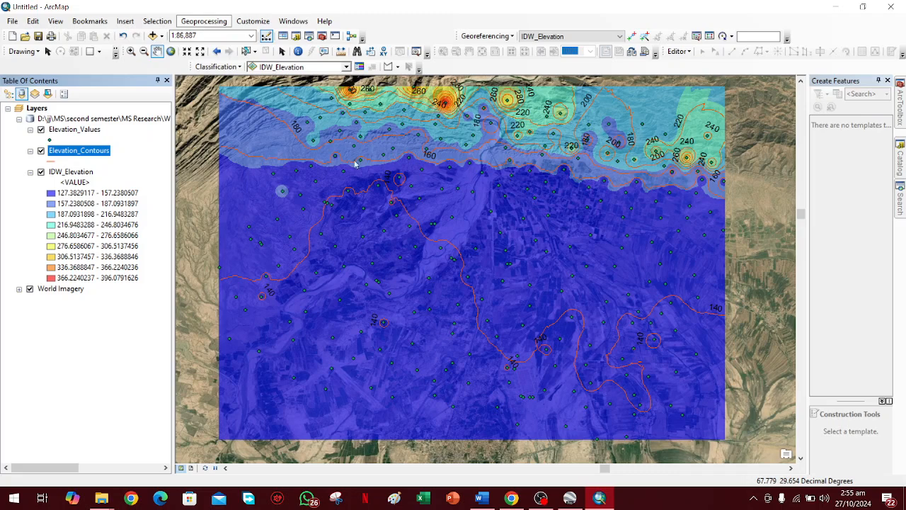
# Reopen the previous Contour run from the current session's geoprocessing results.
pyautogui.click(204, 20)
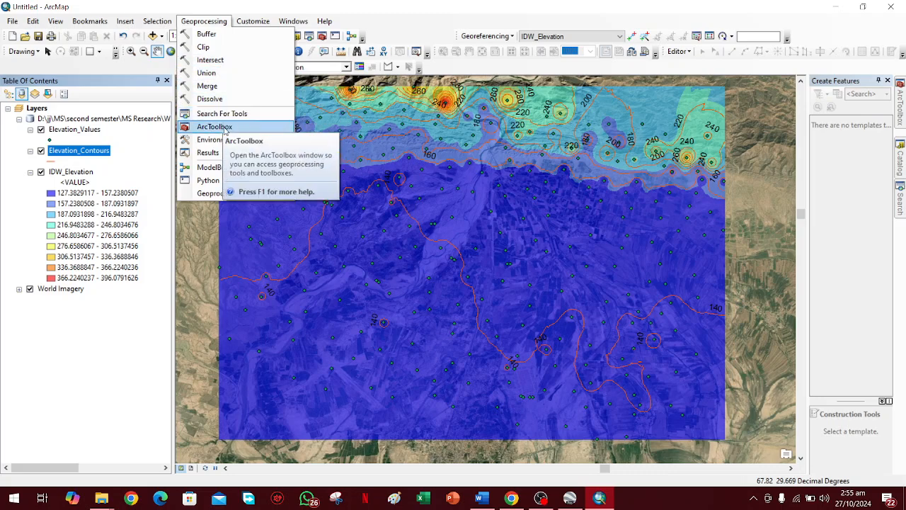
pyautogui.click(208, 153)
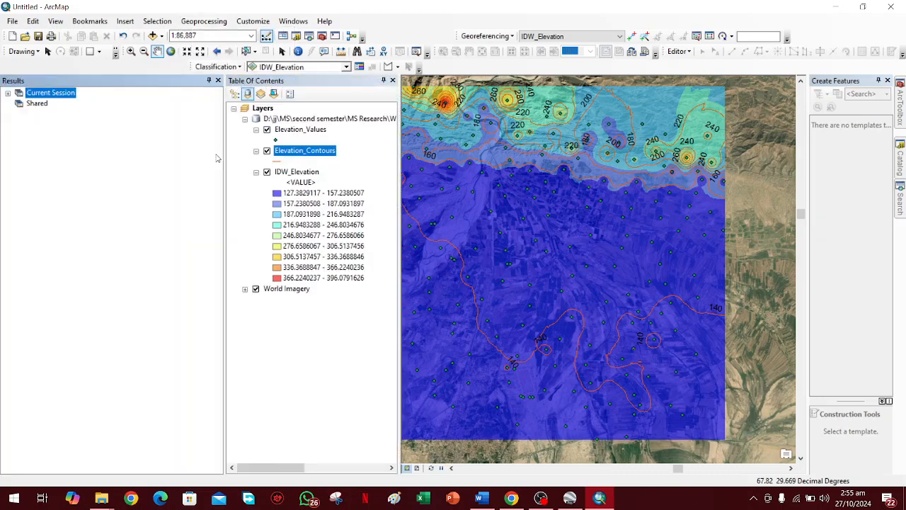
pyautogui.click(8, 93)
pyautogui.doubleClick(71, 103)
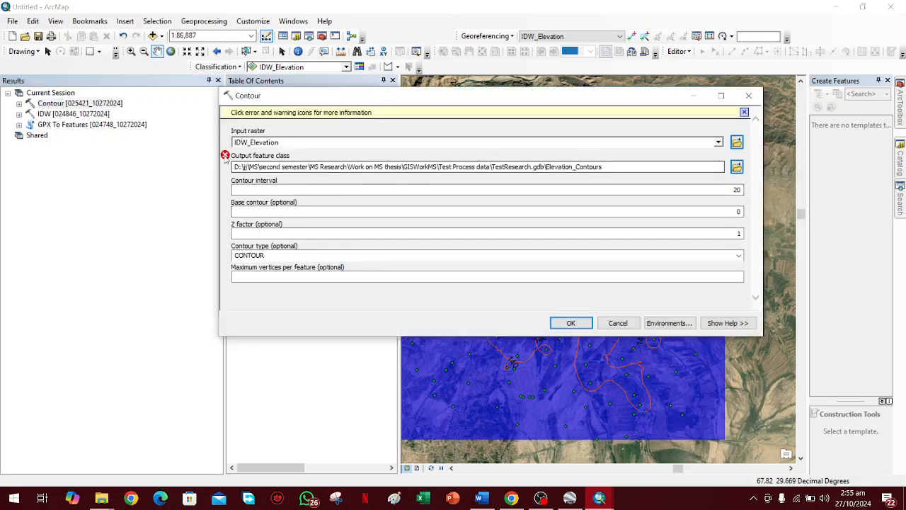
# Generate a second contour set with a 30 interval, saved as Elevation_Contours1 in TestResearch.gdb.
pyautogui.click(736, 166)
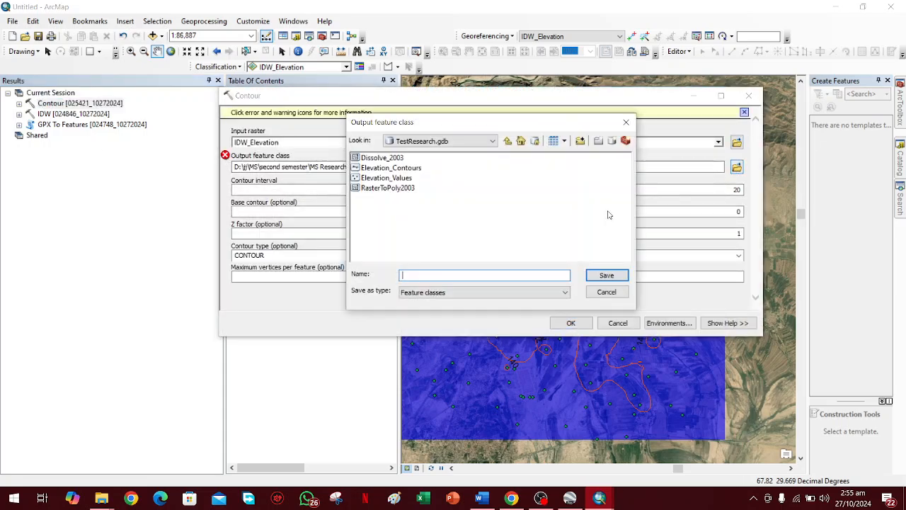
pyautogui.click(391, 167)
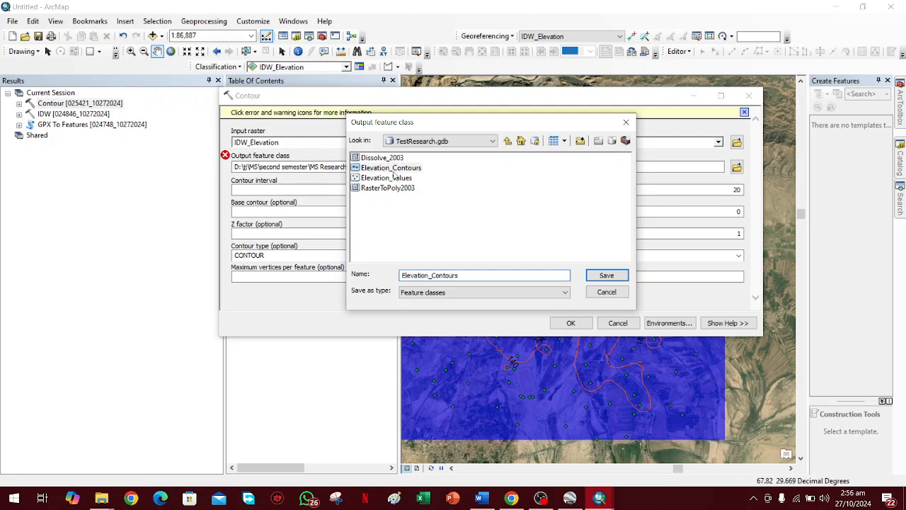
pyautogui.click(467, 275)
pyautogui.click(606, 275)
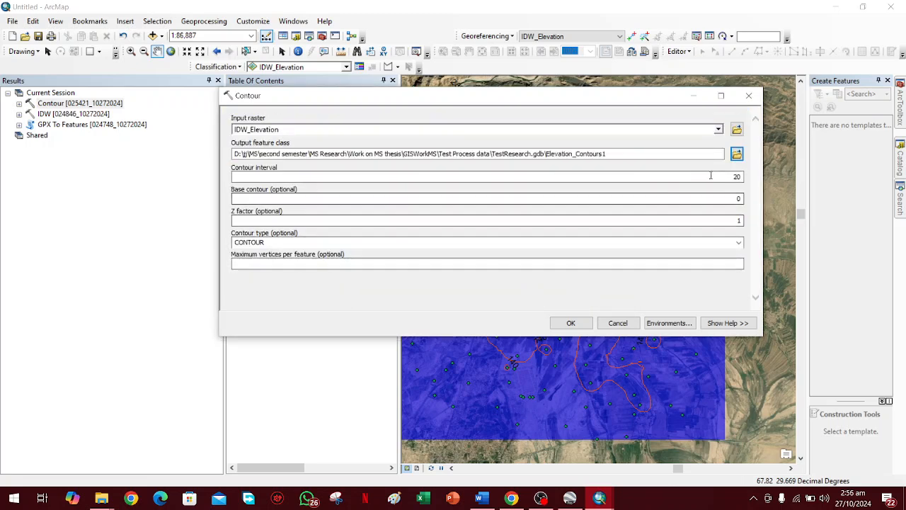
pyautogui.doubleClick(733, 177)
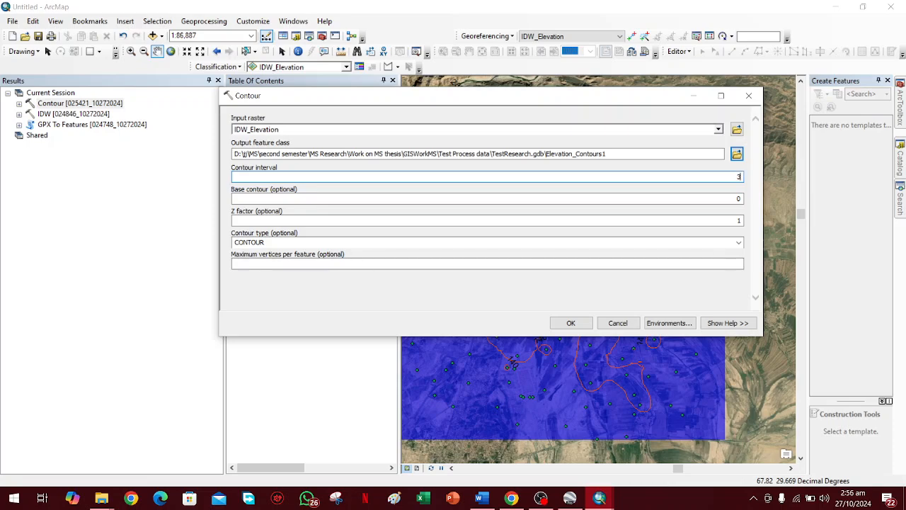
pyautogui.write('3')
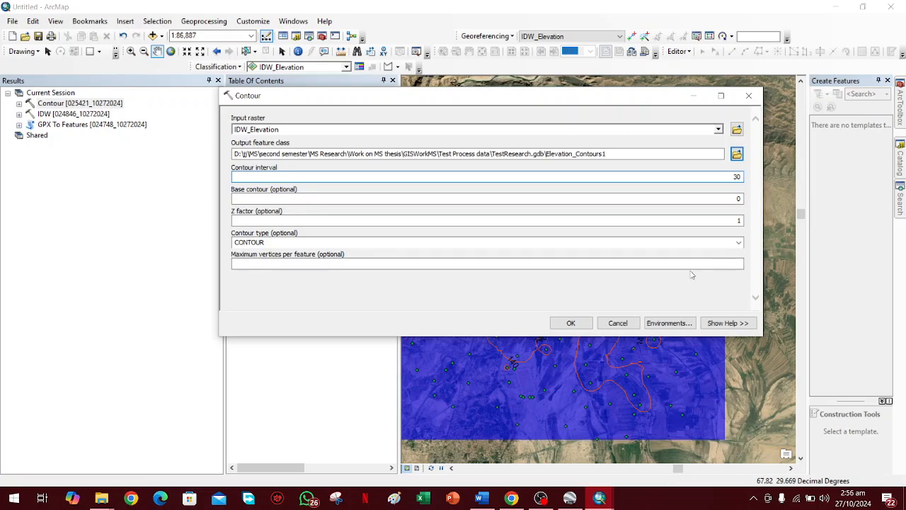
pyautogui.click(570, 323)
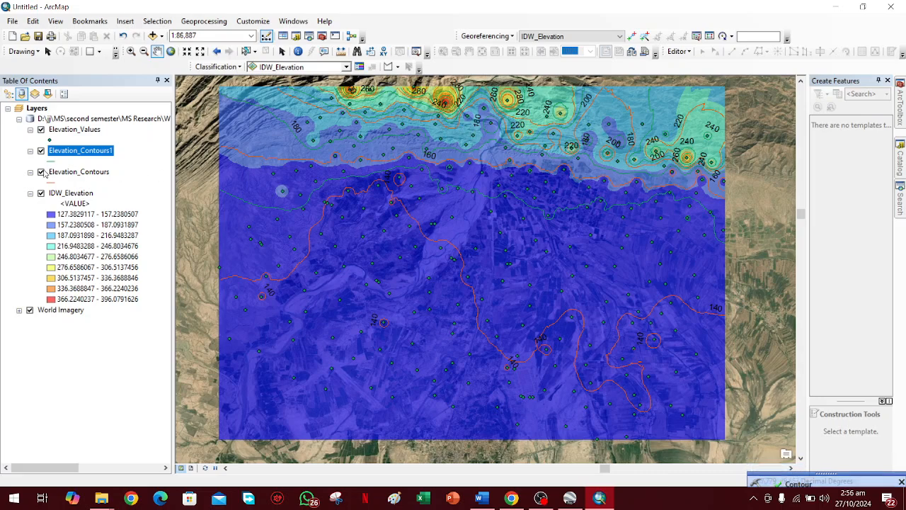
# Hide the Elevation_Contours layer and change the Elevation_Contours1 line color to Ginger Pink.
pyautogui.click(41, 171)
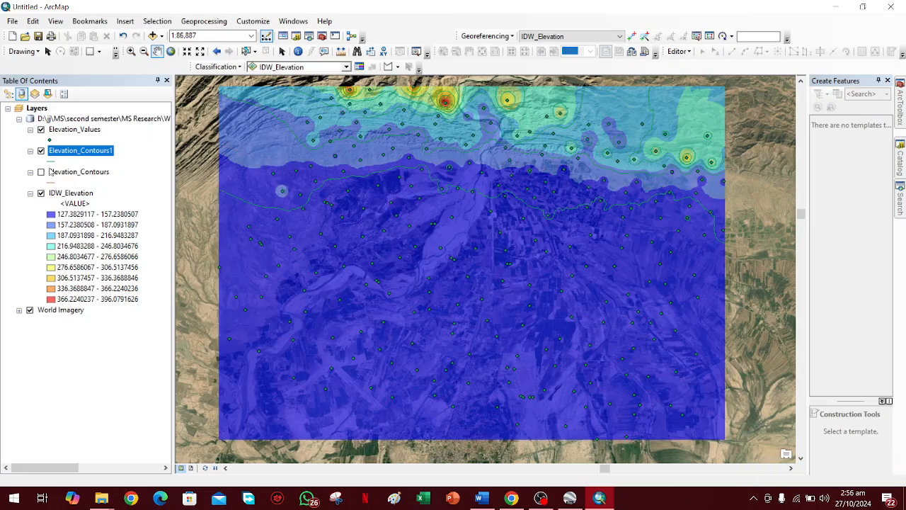
pyautogui.click(52, 161)
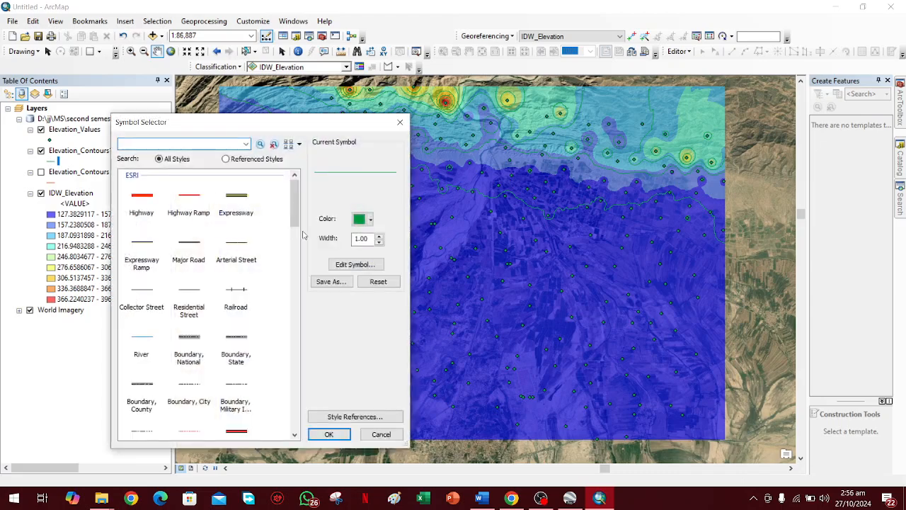
pyautogui.click(367, 219)
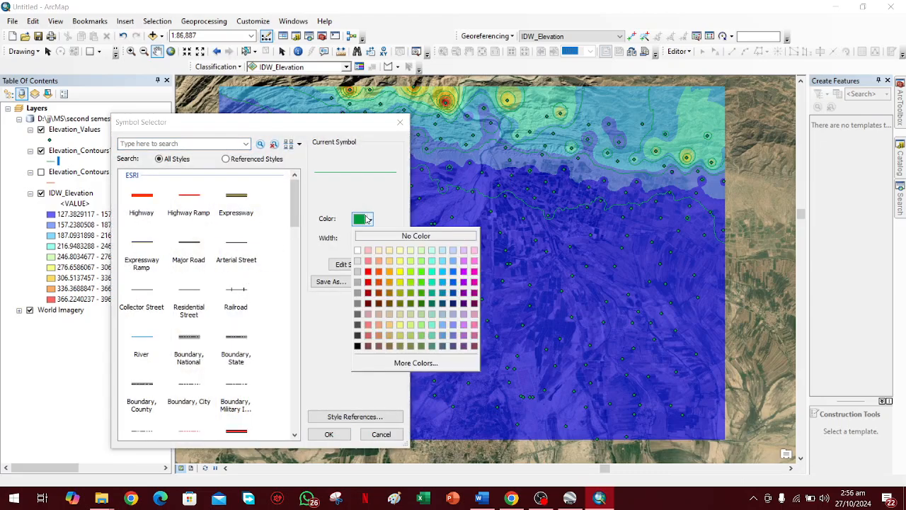
pyautogui.click(474, 271)
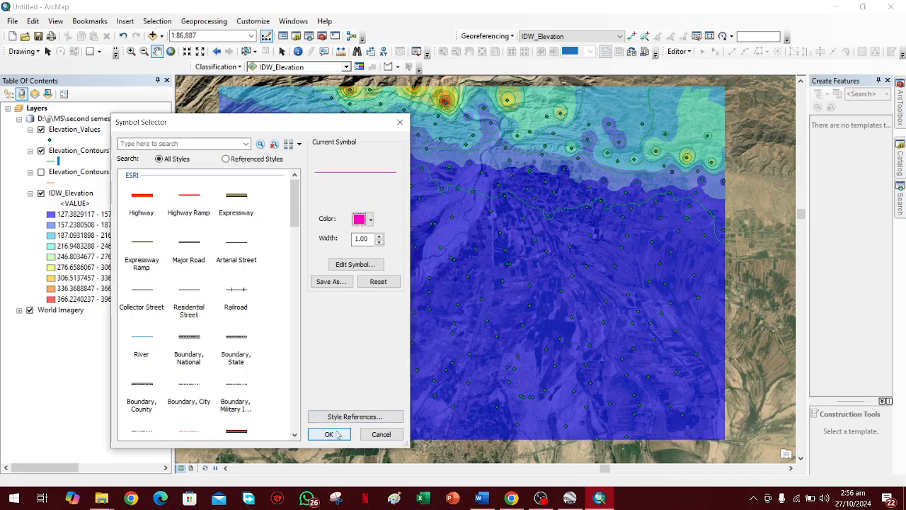
pyautogui.click(319, 434)
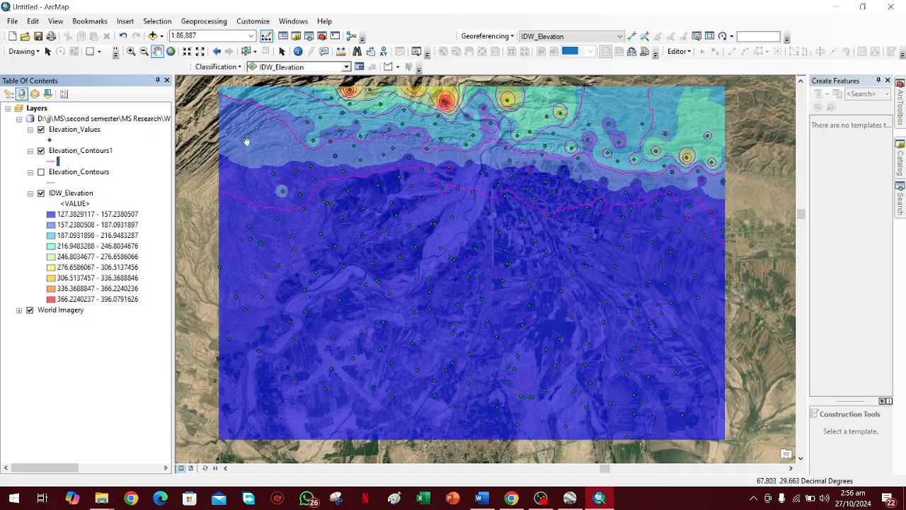
# Set the Elevation_Contours1 layer's label field to Contour and choose a larger label font size.
pyautogui.click(71, 151)
pyautogui.rightClick(71, 151)
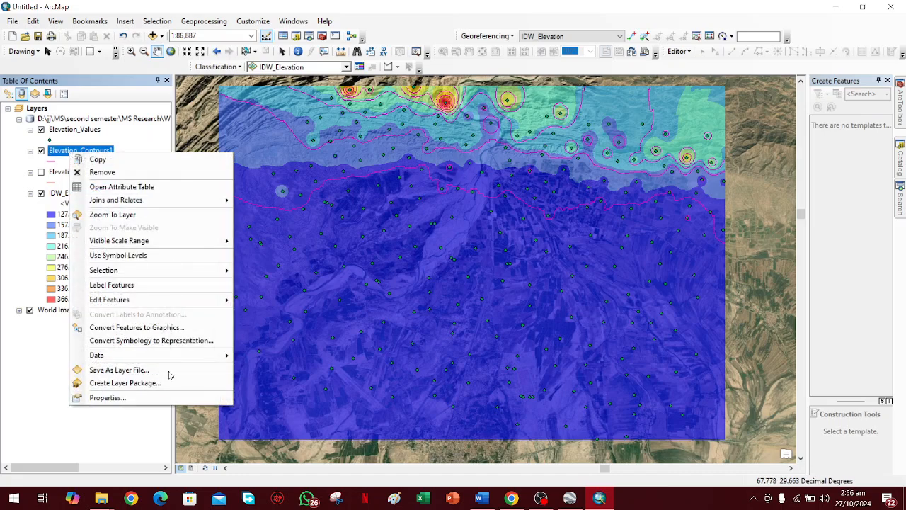
pyautogui.click(160, 393)
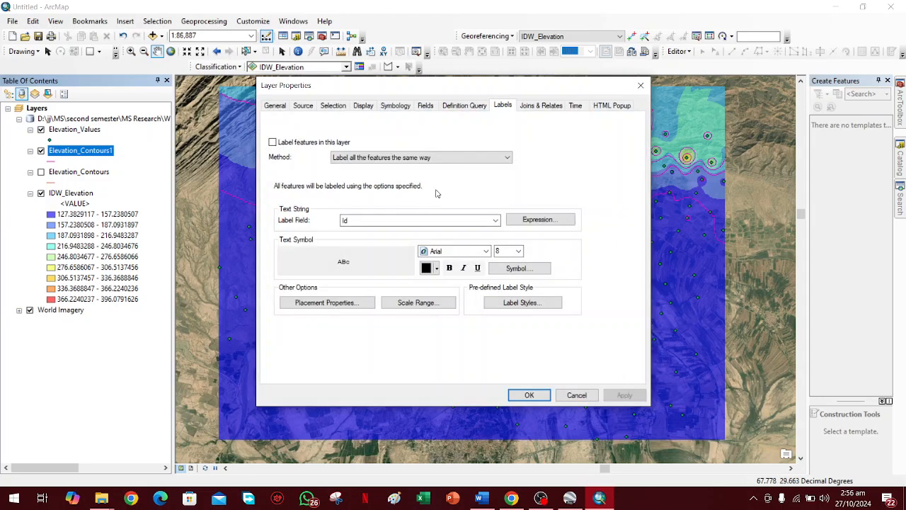
pyautogui.click(495, 220)
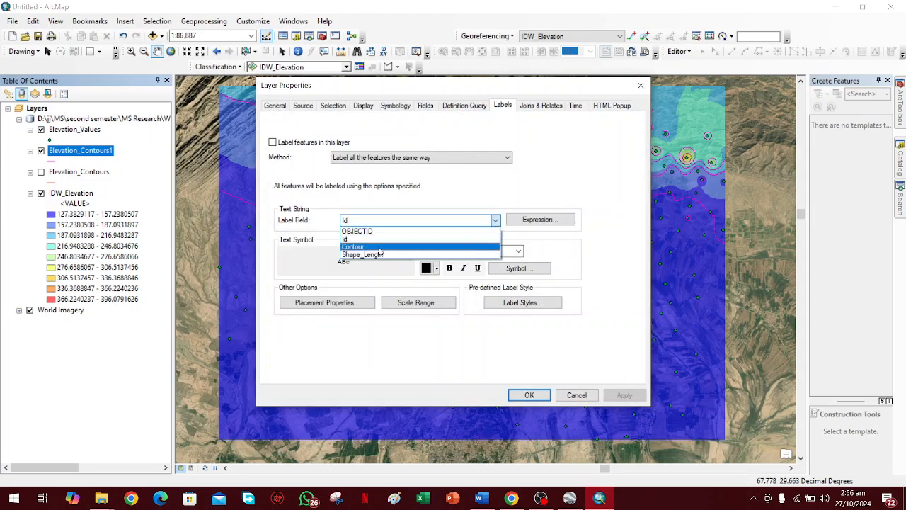
pyautogui.click(480, 245)
pyautogui.click(496, 250)
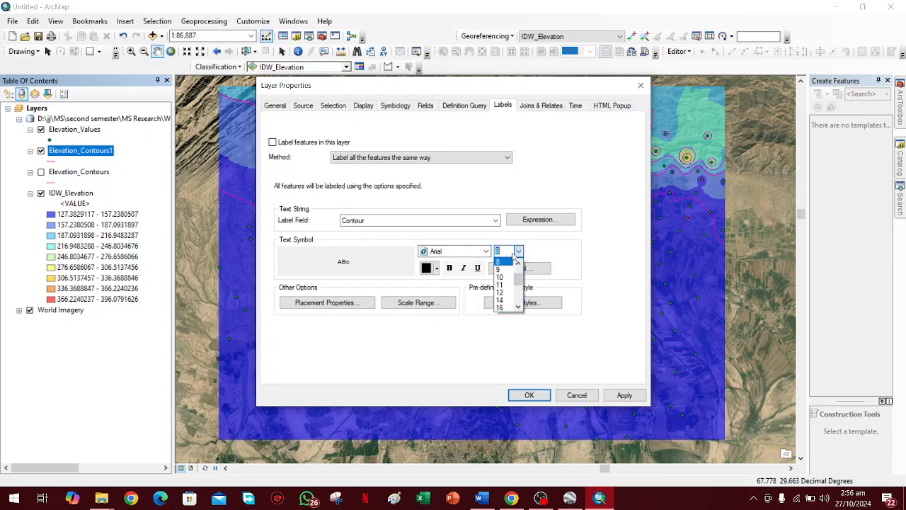
pyautogui.click(501, 282)
pyautogui.click(528, 395)
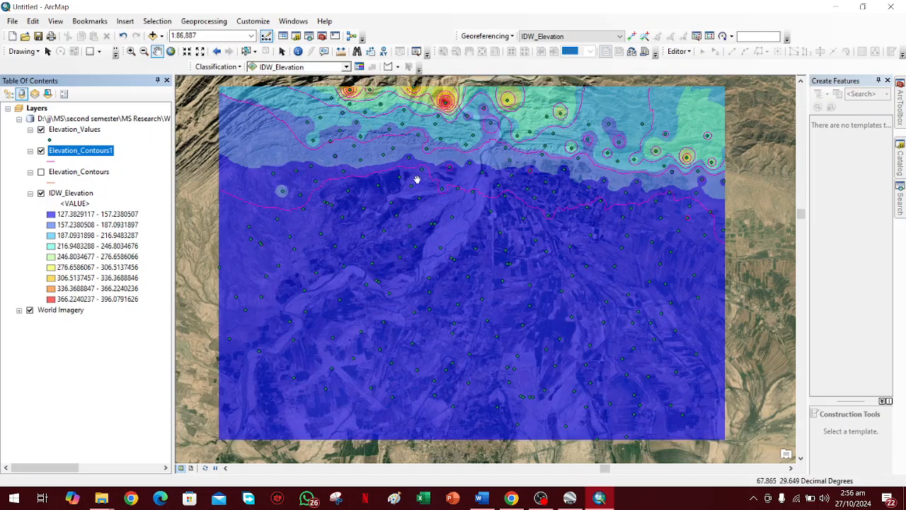
# Change the Elevation_Contours1 line color to bright yellow.
pyautogui.click(51, 162)
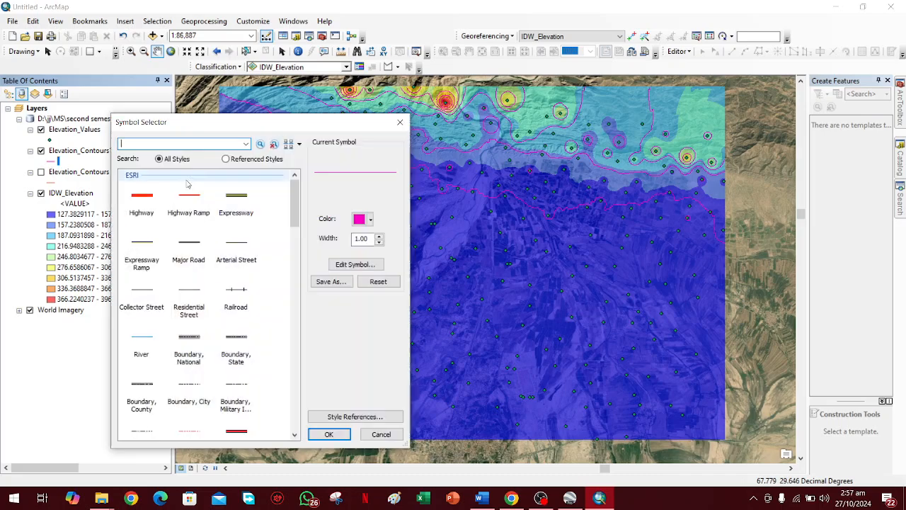
pyautogui.click(369, 220)
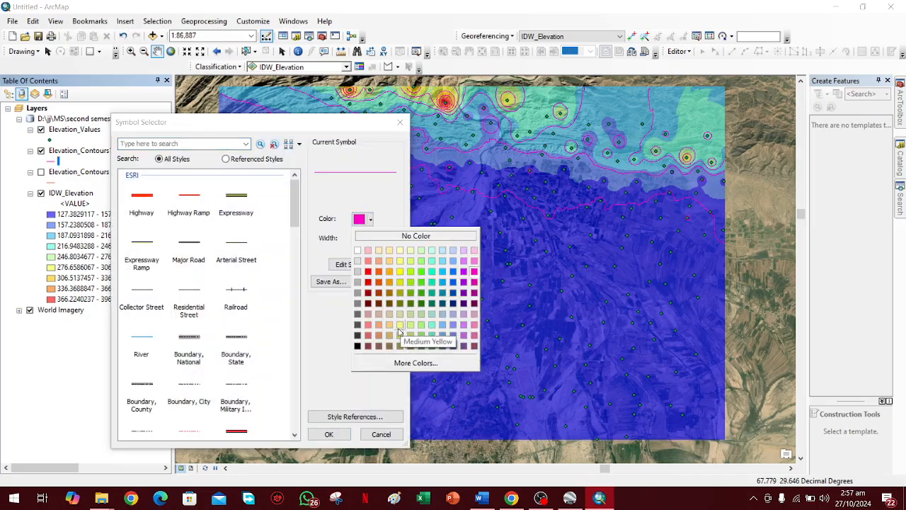
pyautogui.click(400, 275)
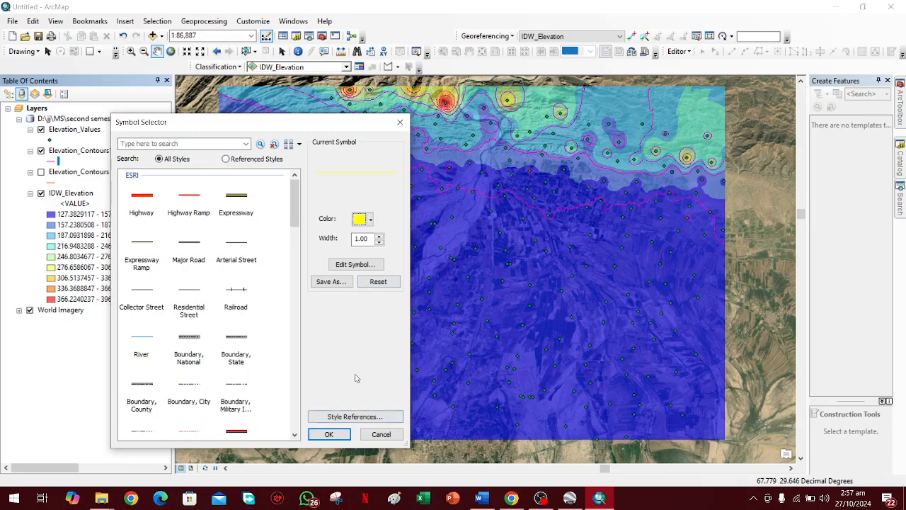
pyautogui.click(328, 434)
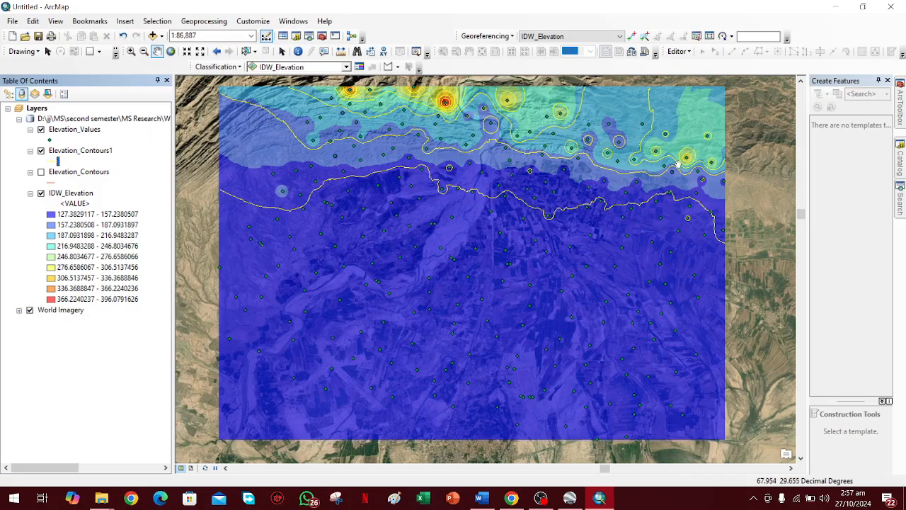
pyautogui.moveTo(543, 166); pyautogui.dragTo(540, 177)
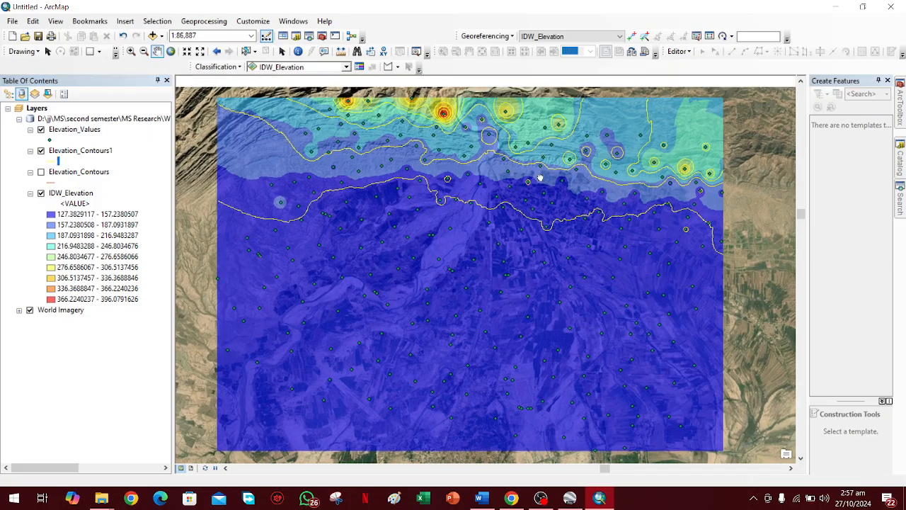